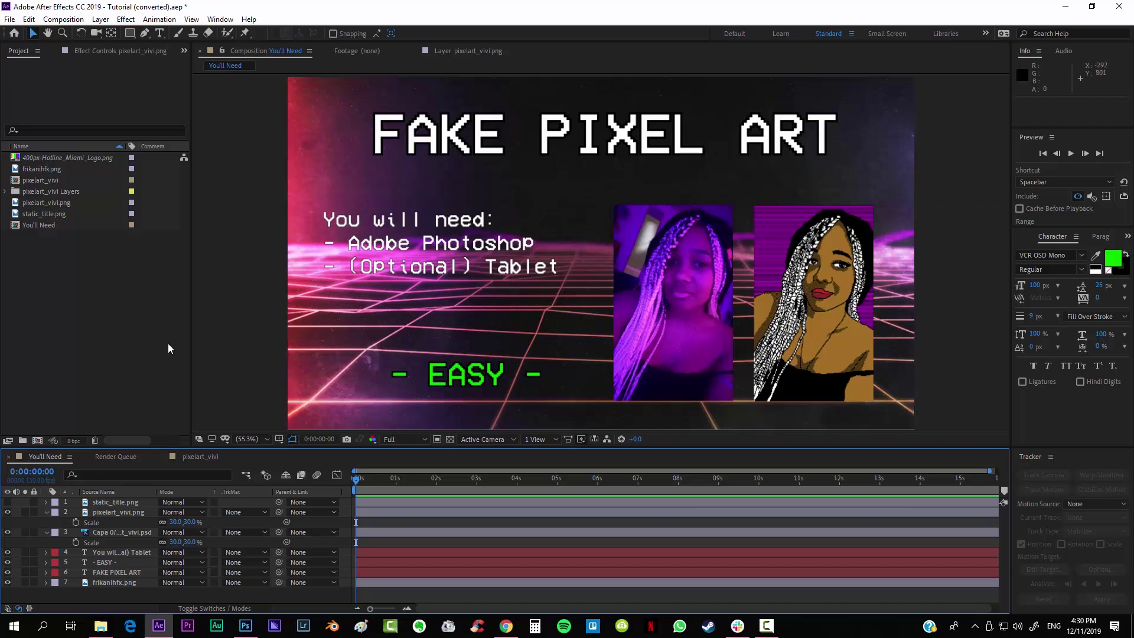
Switch to Photoshop and open the portrait photo "WhatsApp Image 2019-12-10 at 13.35.22.png".
click(245, 624)
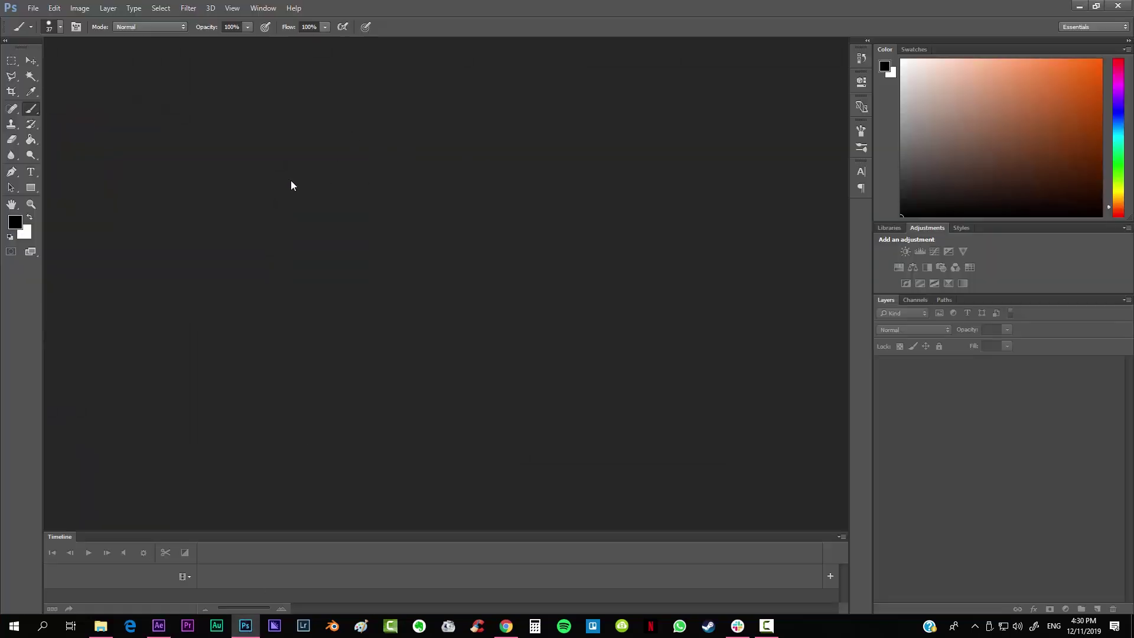
drag(1104, 283, 528, 286)
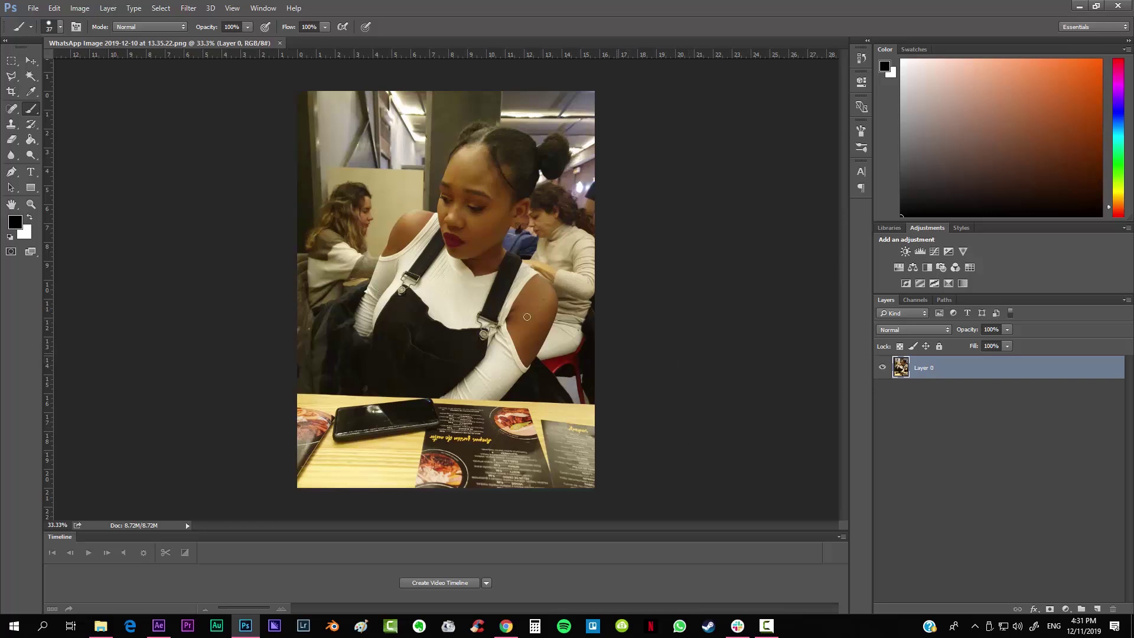
Crop the photo around the woman in front, cutting away the table and trimming the other edges.
click(13, 92)
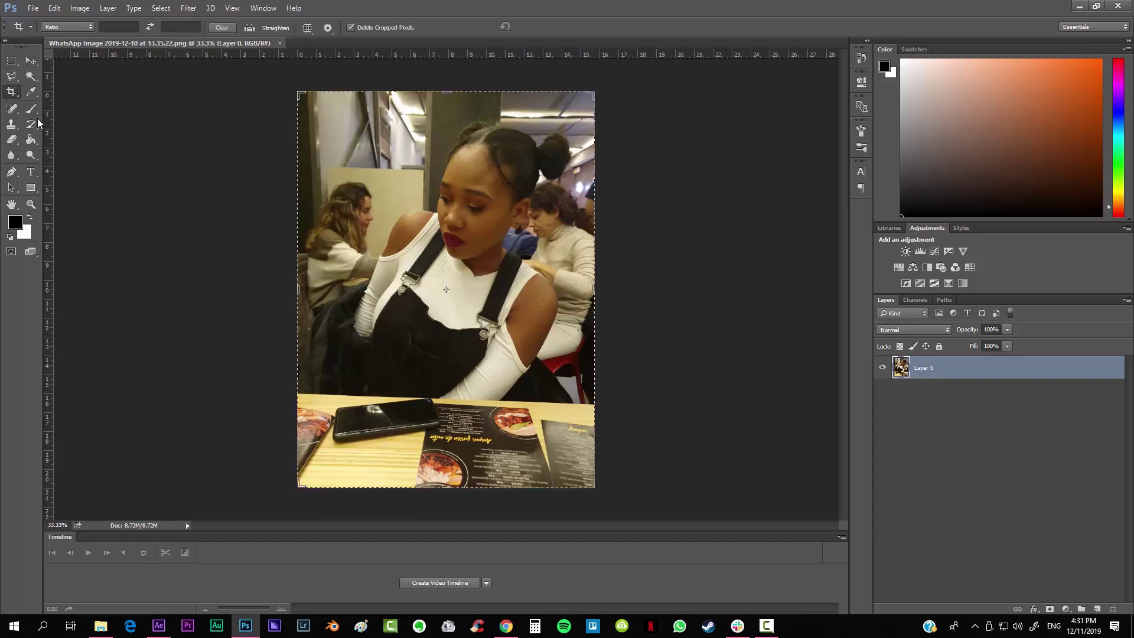
drag(447, 489, 447, 441)
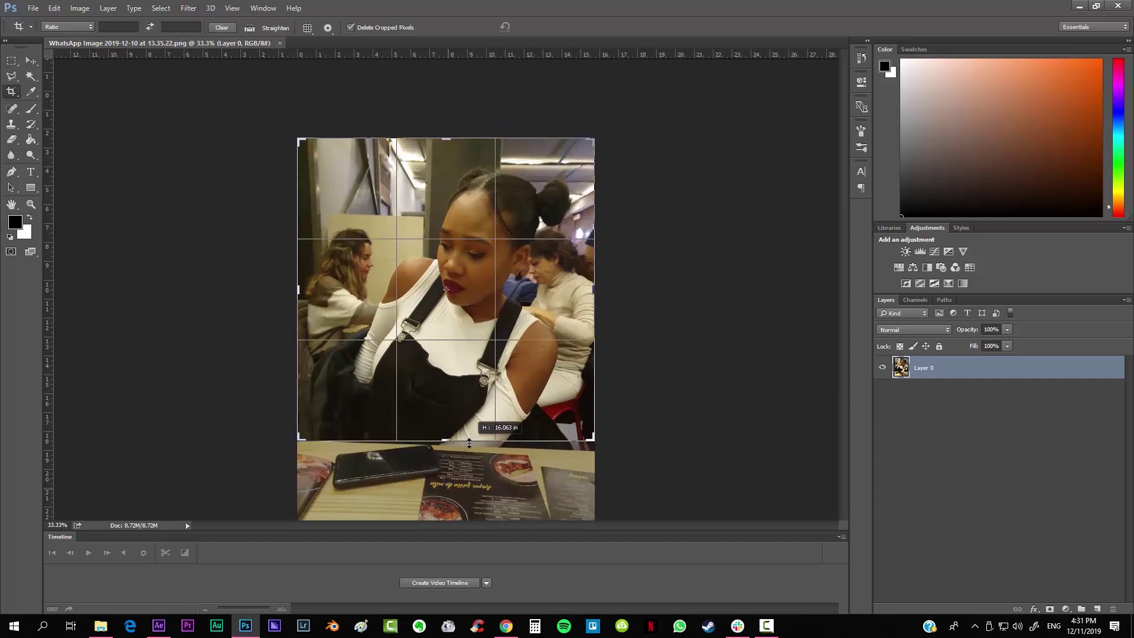
drag(299, 290, 332, 288)
drag(561, 288, 549, 288)
drag(446, 139, 451, 148)
mouse_move(551, 300)
mouse_down()
mouse_move(567, 286)
mouse_move(549, 299)
mouse_up()
drag(346, 311, 309, 290)
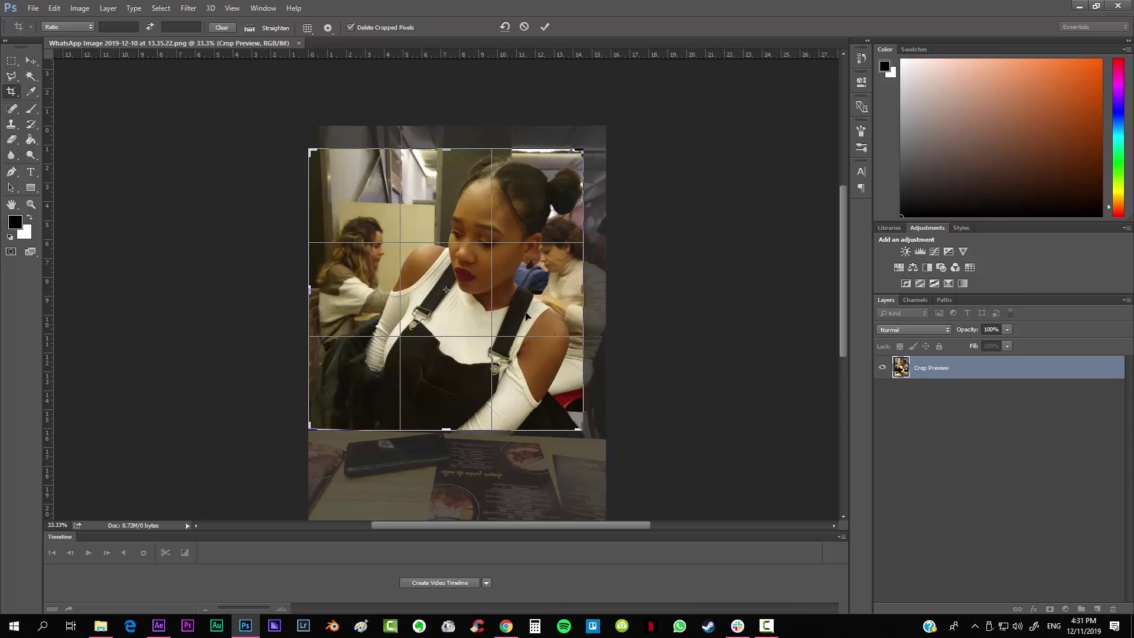
key(Return)
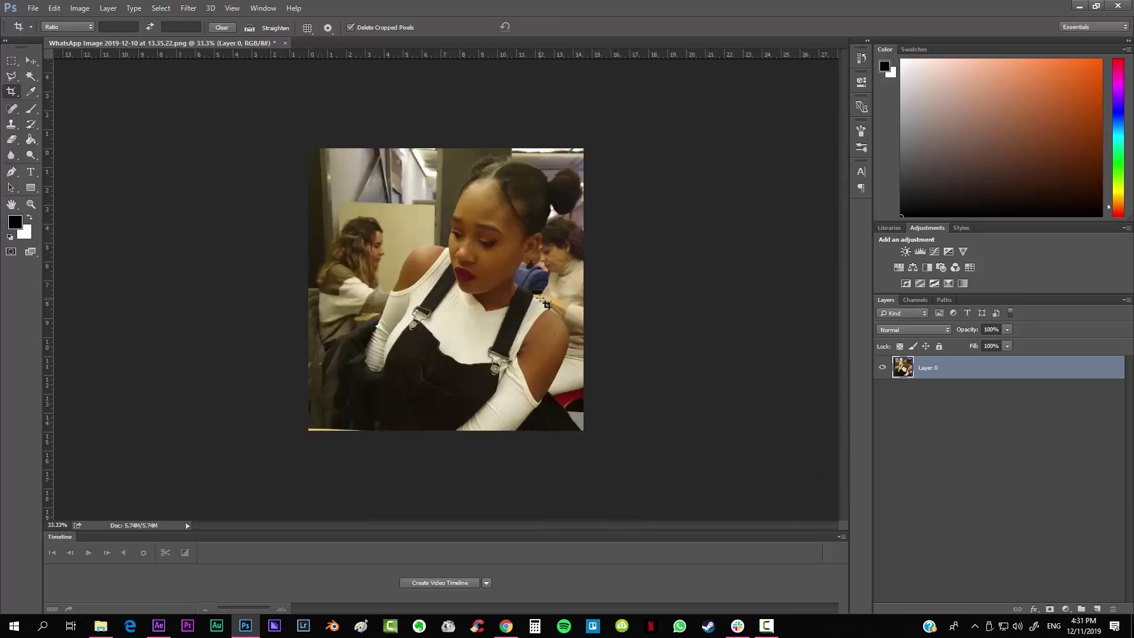
Resize the image proportionally to a height of 250 pixels.
key(ctrl)
key(ctrl+plus)
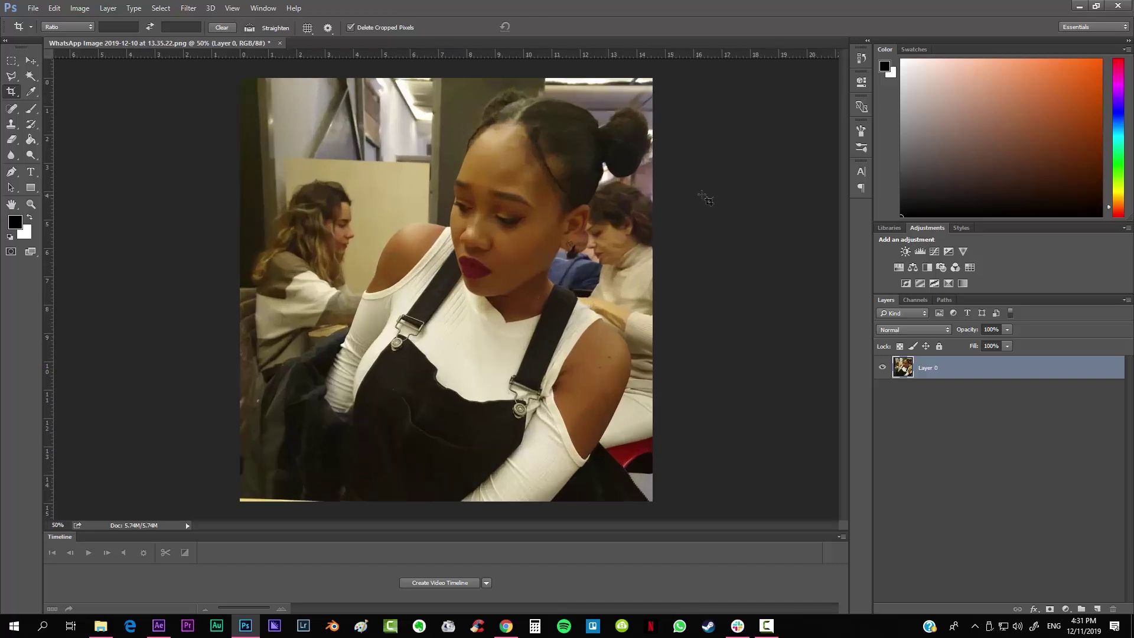
click(78, 9)
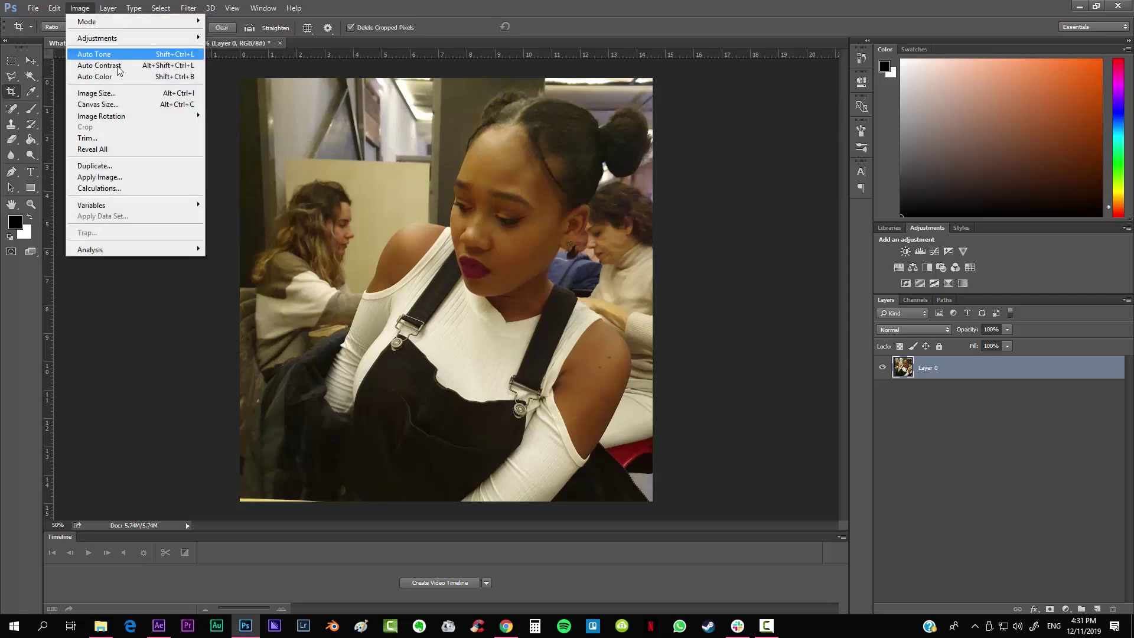
click(129, 93)
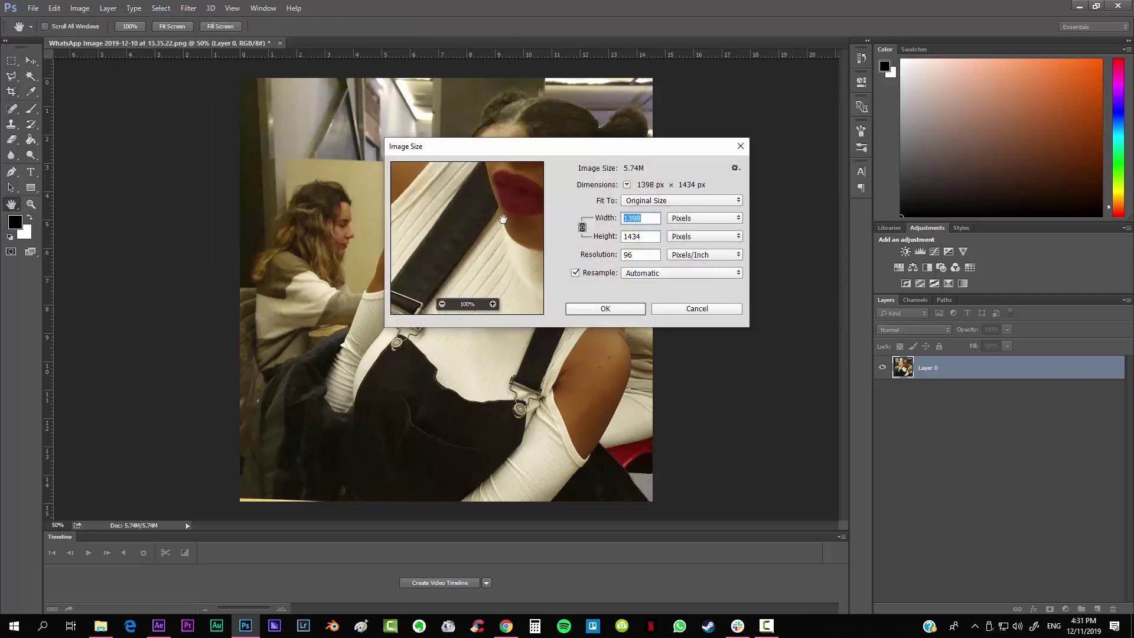
click(651, 240)
click(702, 218)
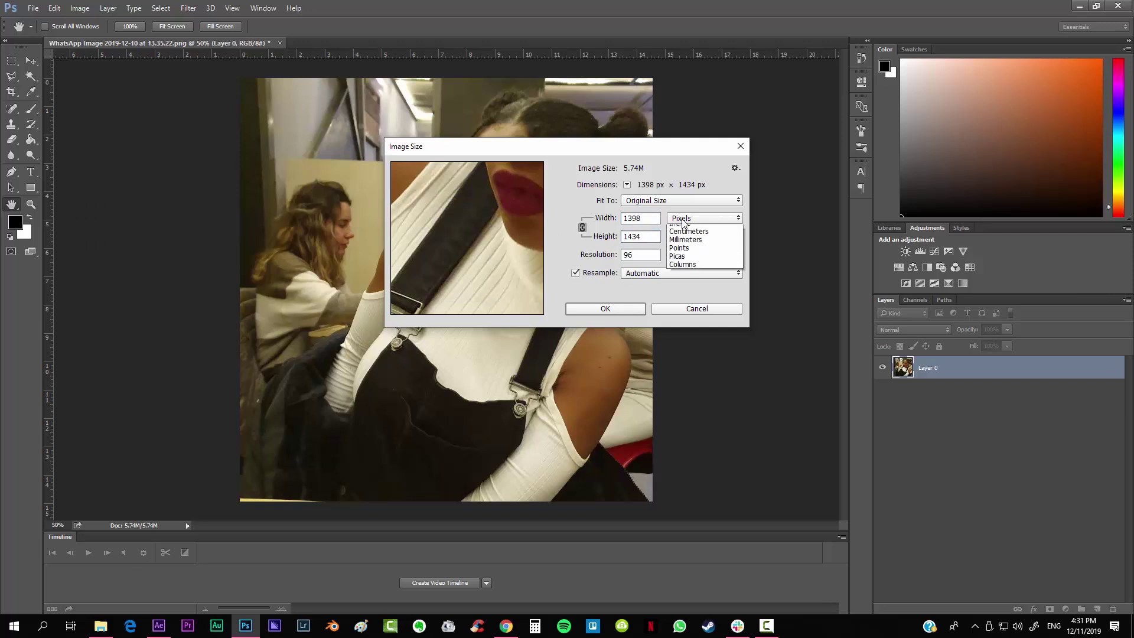
click(690, 238)
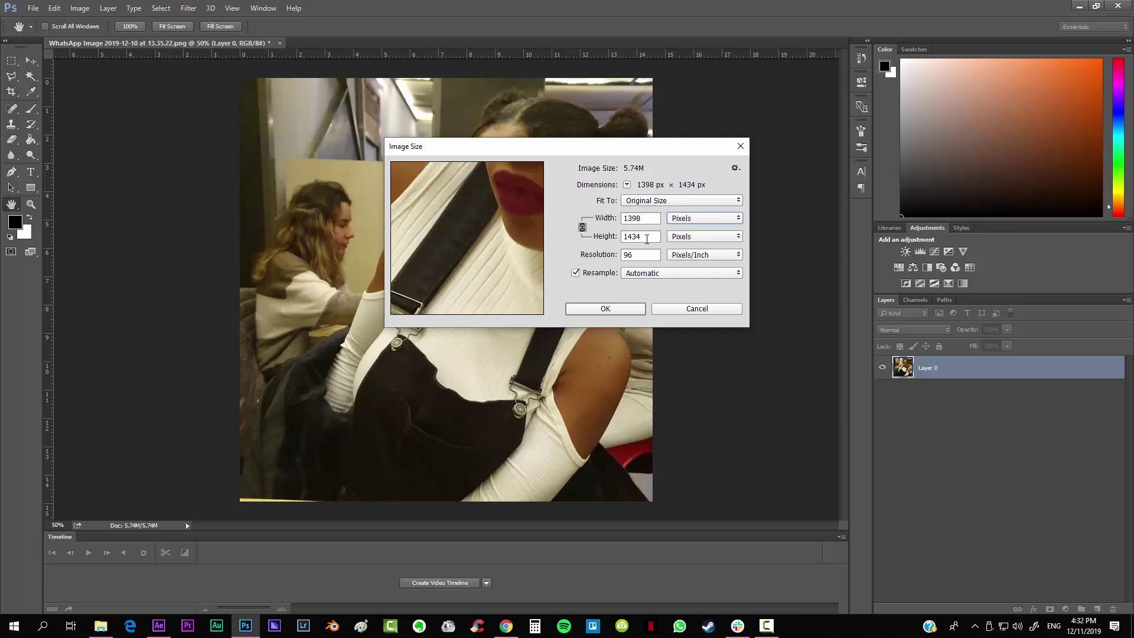
click(596, 236)
text(300)
click(596, 235)
text(250)
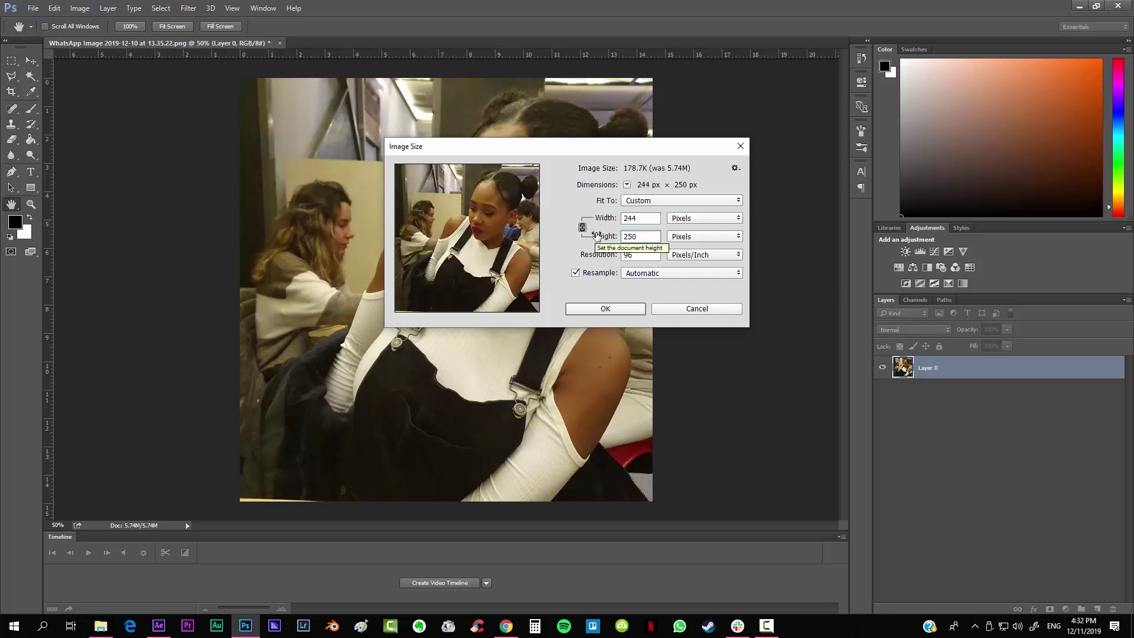
click(605, 308)
key(c)
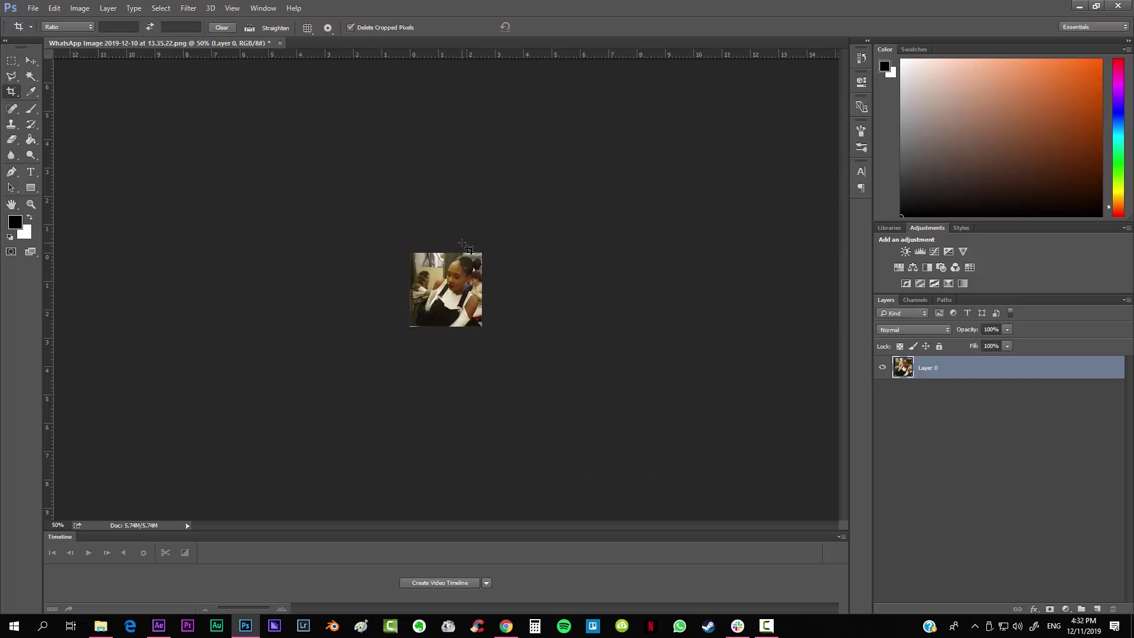
Examine the pixels of the downsized photo up close.
key(ctrl+plus)
key(ctrl+plus)
key(ctrl+plus)
key(ctrl+plus)
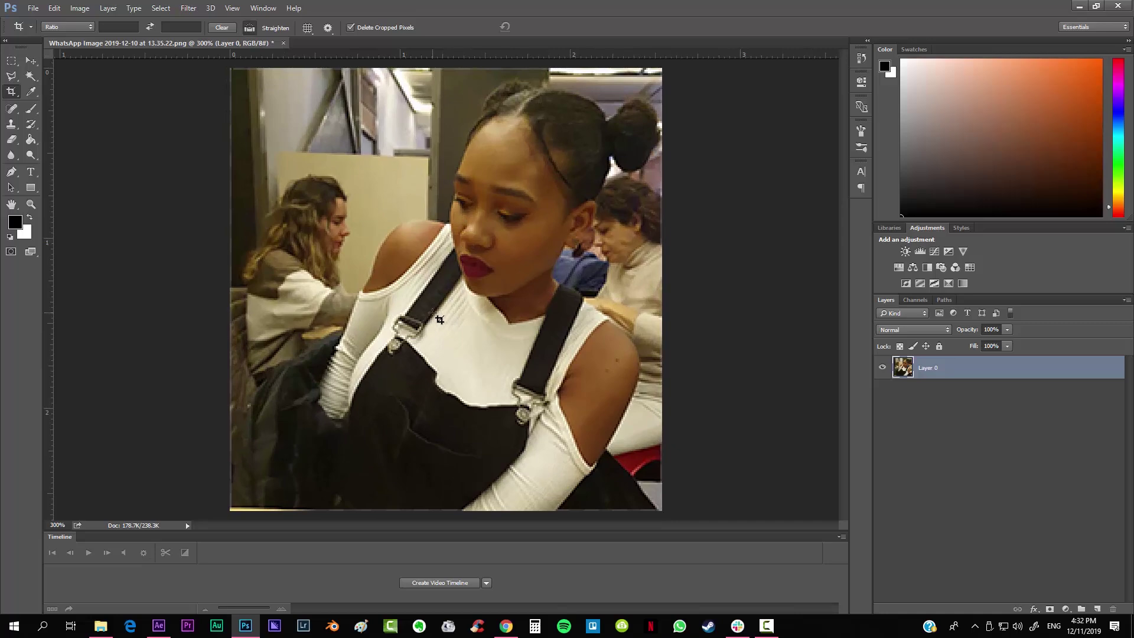
key(ctrl+plus)
key(ctrl+plus)
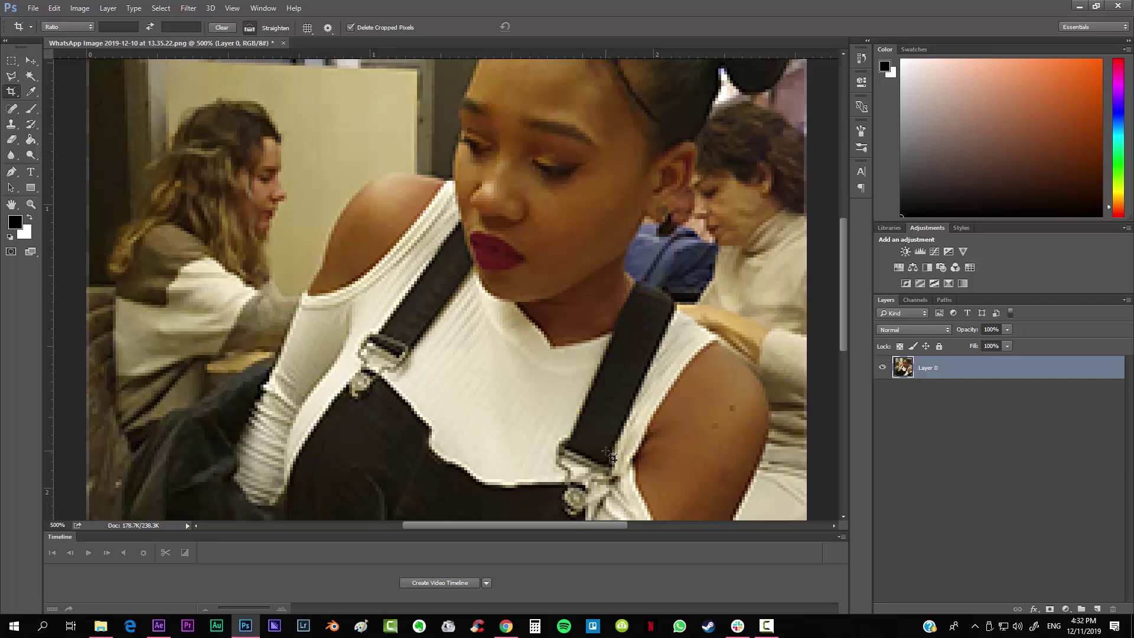
key(ctrl+minus)
key(ctrl+minus)
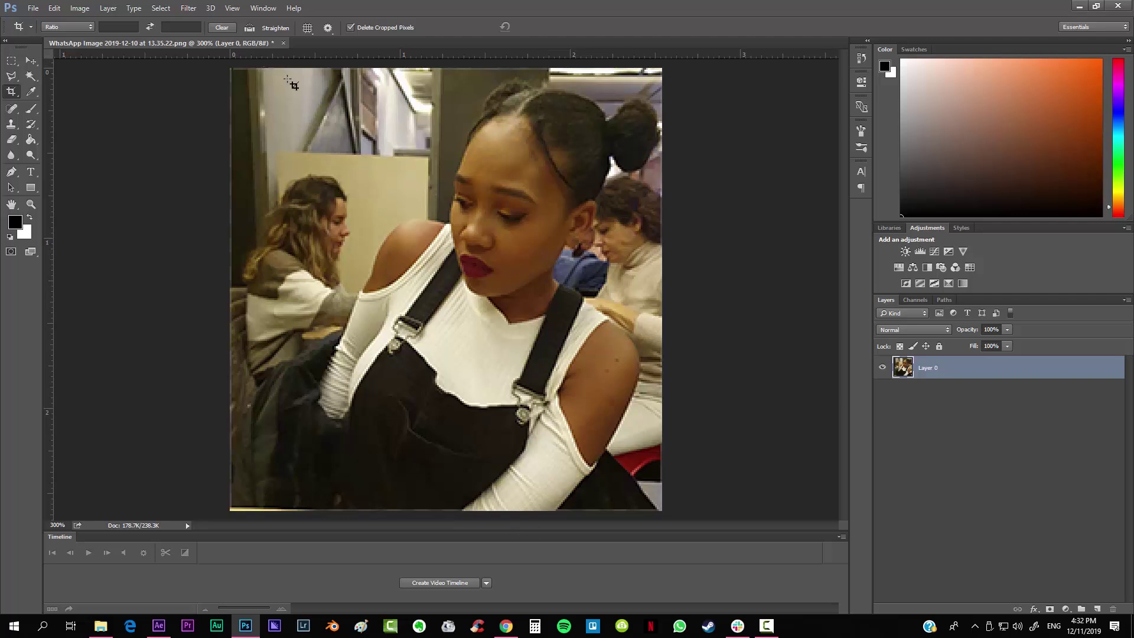
Create a new layer named "white_BG".
click(108, 7)
mouse_move(136, 21)
click(301, 23)
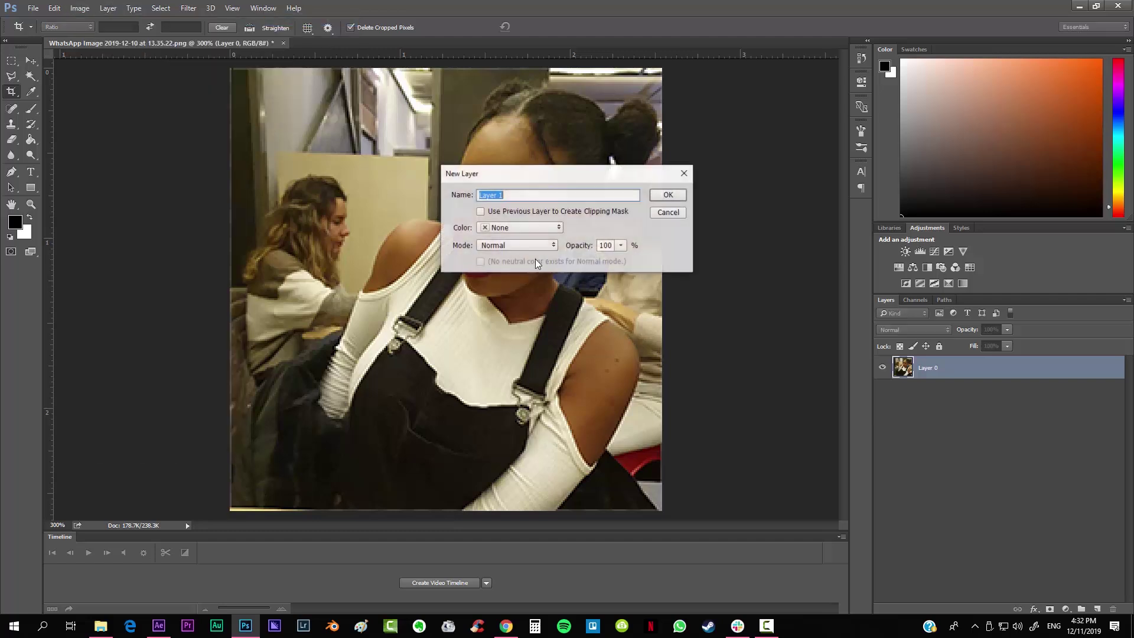
text(white_BG)
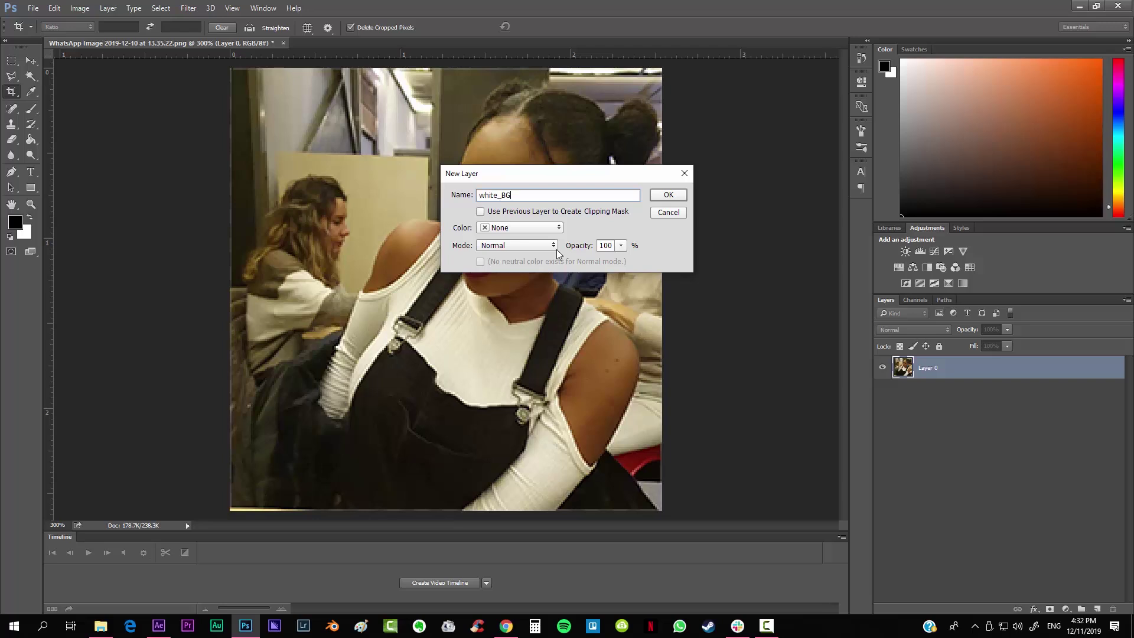
key(Return)
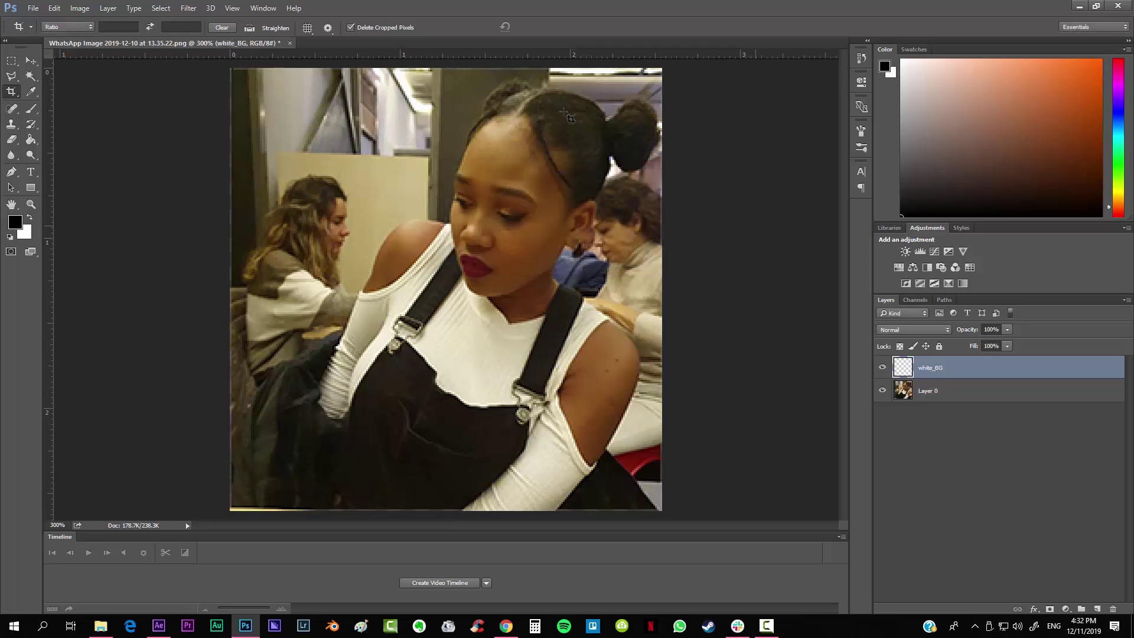
Fill the entire white_BG layer with white, with All Layers off for the Paint Bucket, and place it beneath the photo layer.
click(30, 218)
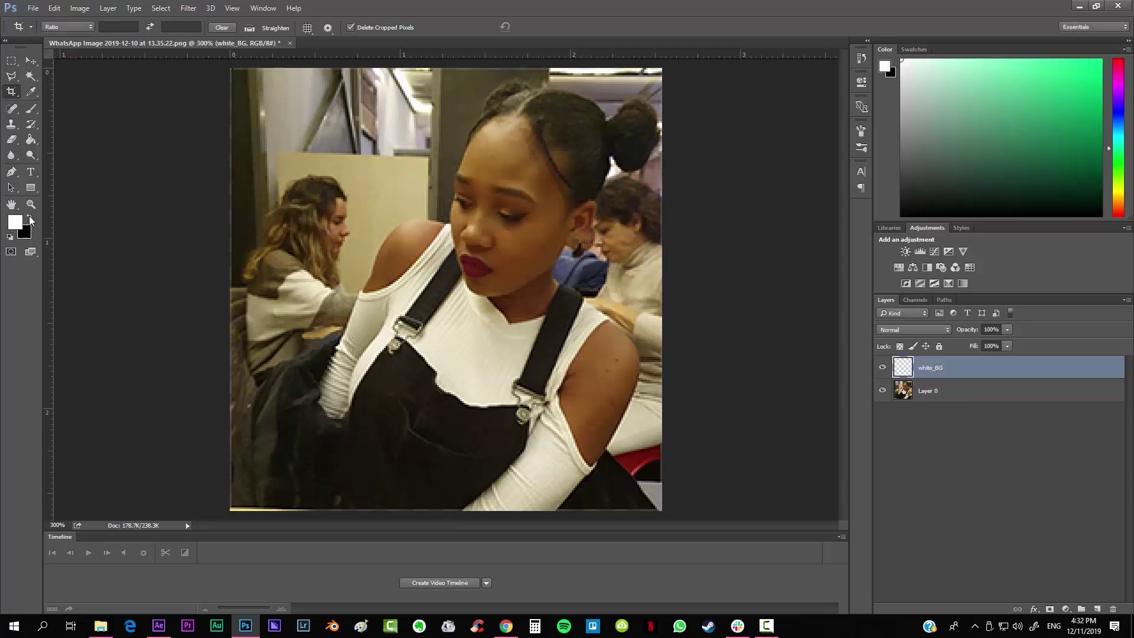
click(31, 140)
click(477, 272)
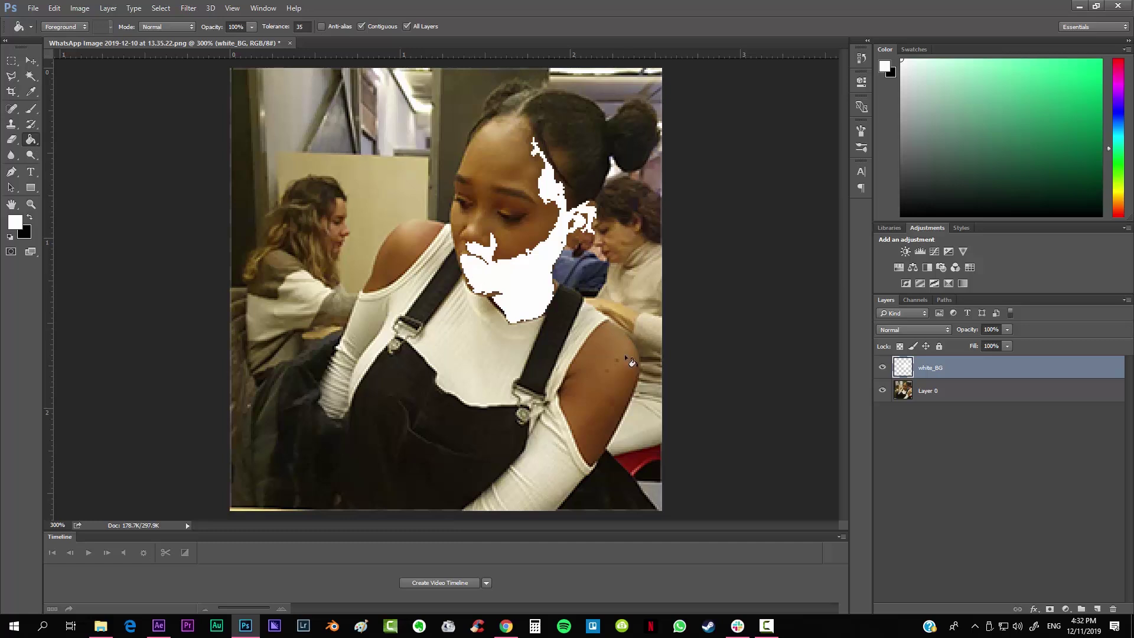
key(ctrl+z)
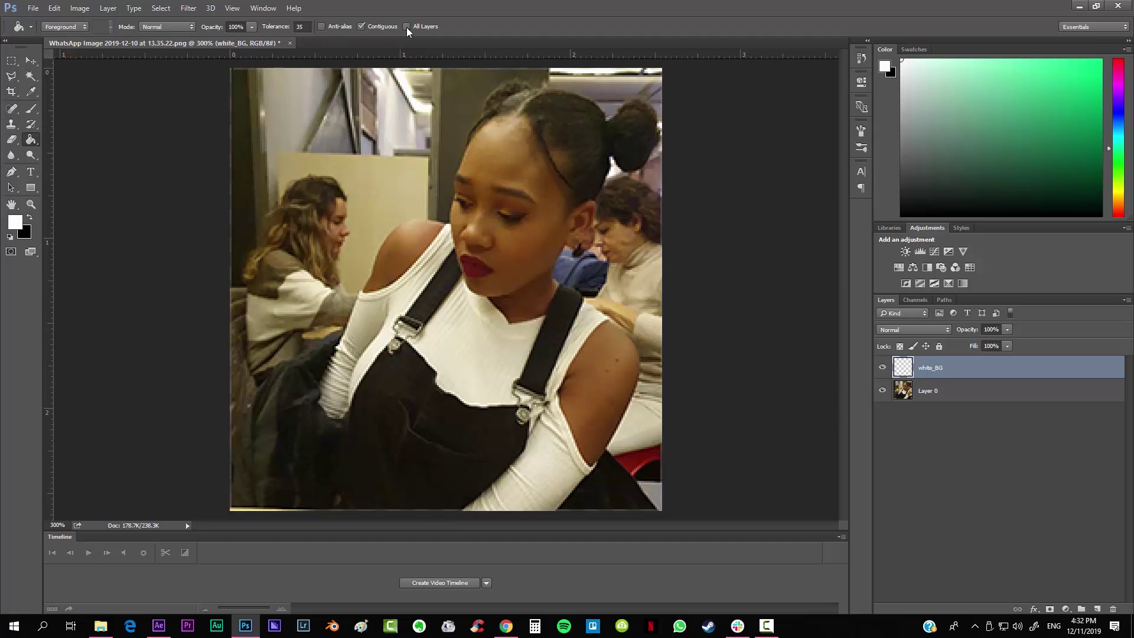
click(423, 246)
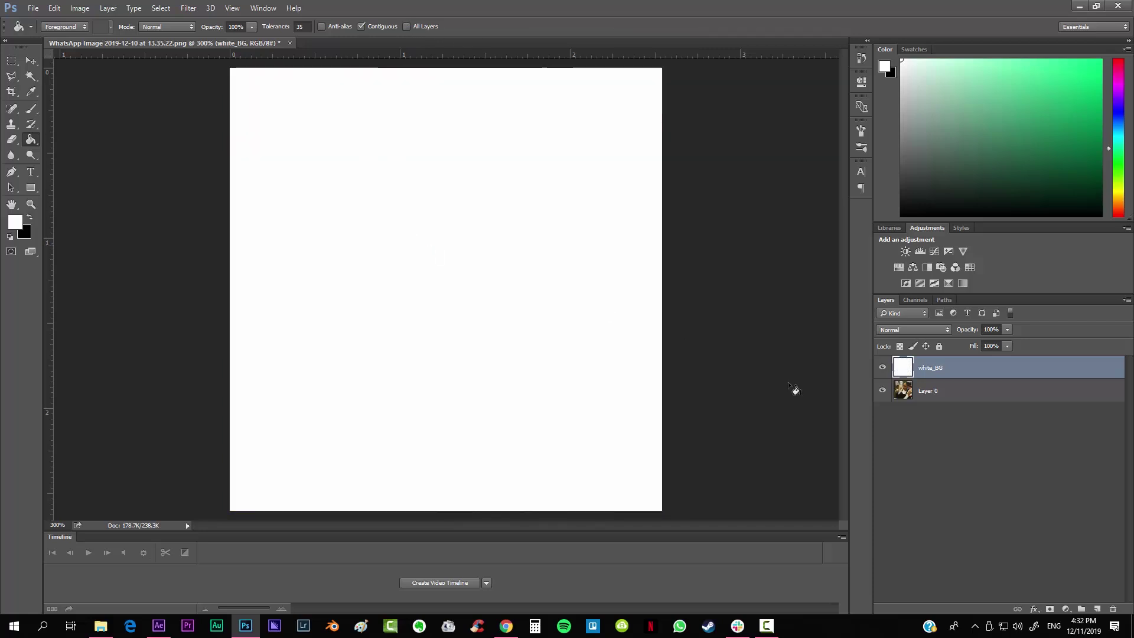
drag(933, 370, 938, 419)
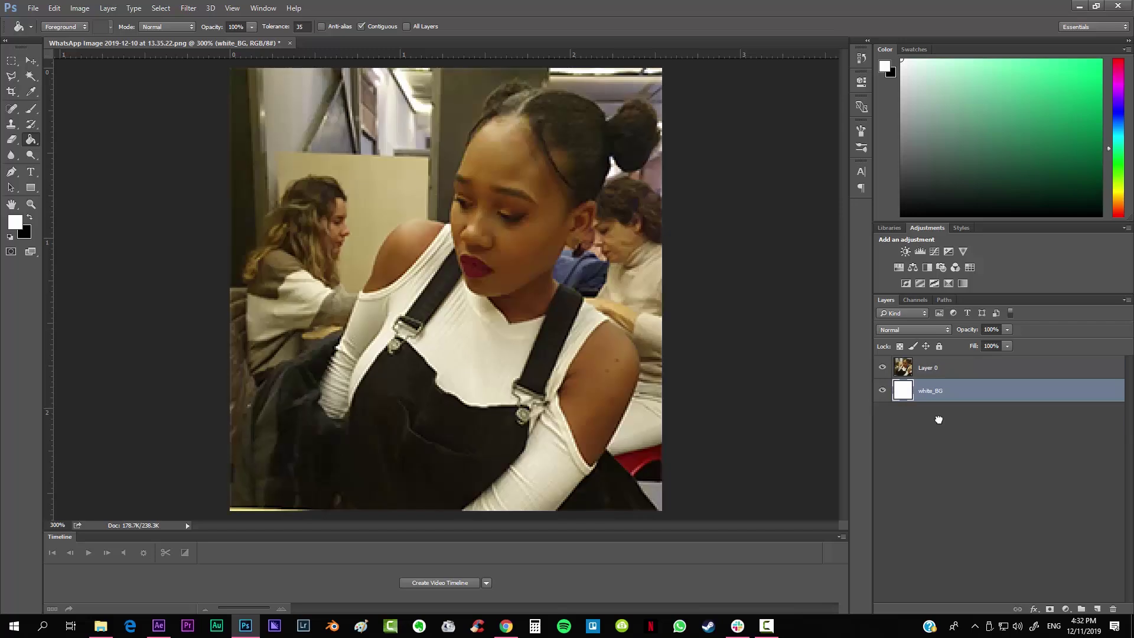
Lower the opacity of the photo layer, Layer 0, to 62% and deselect the layers.
click(928, 375)
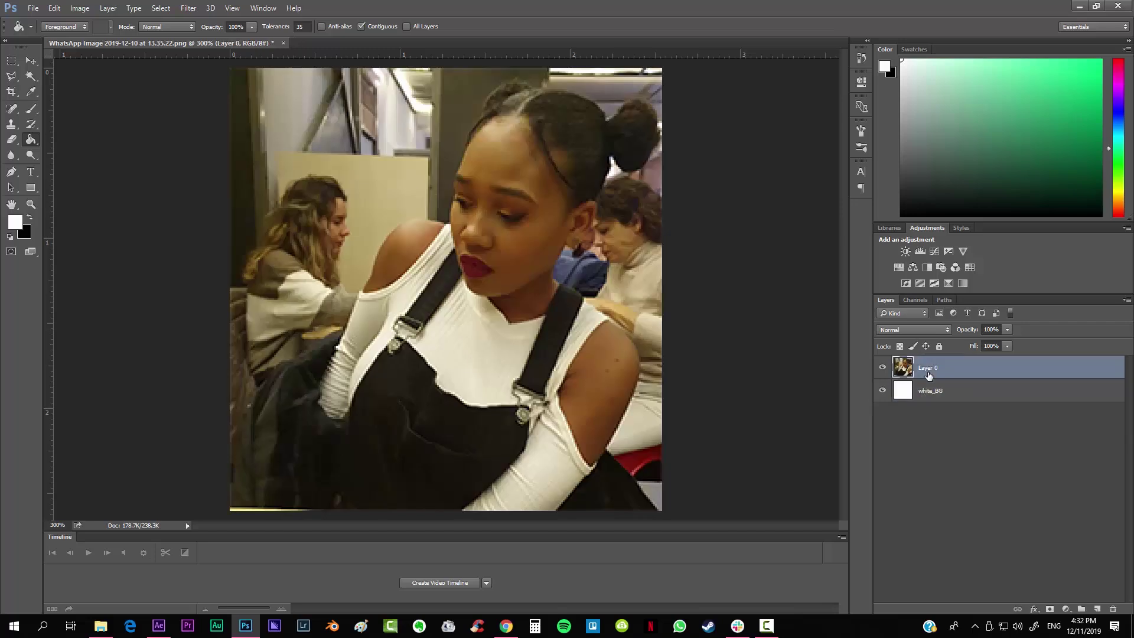
click(930, 393)
click(932, 372)
click(1007, 328)
drag(987, 342, 984, 342)
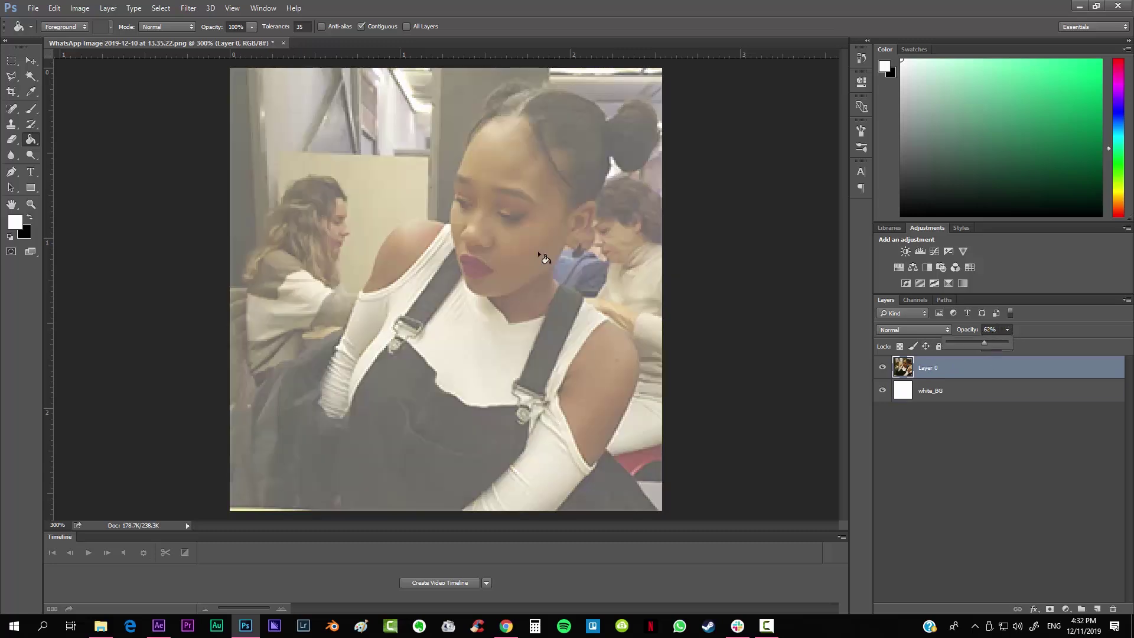
click(929, 455)
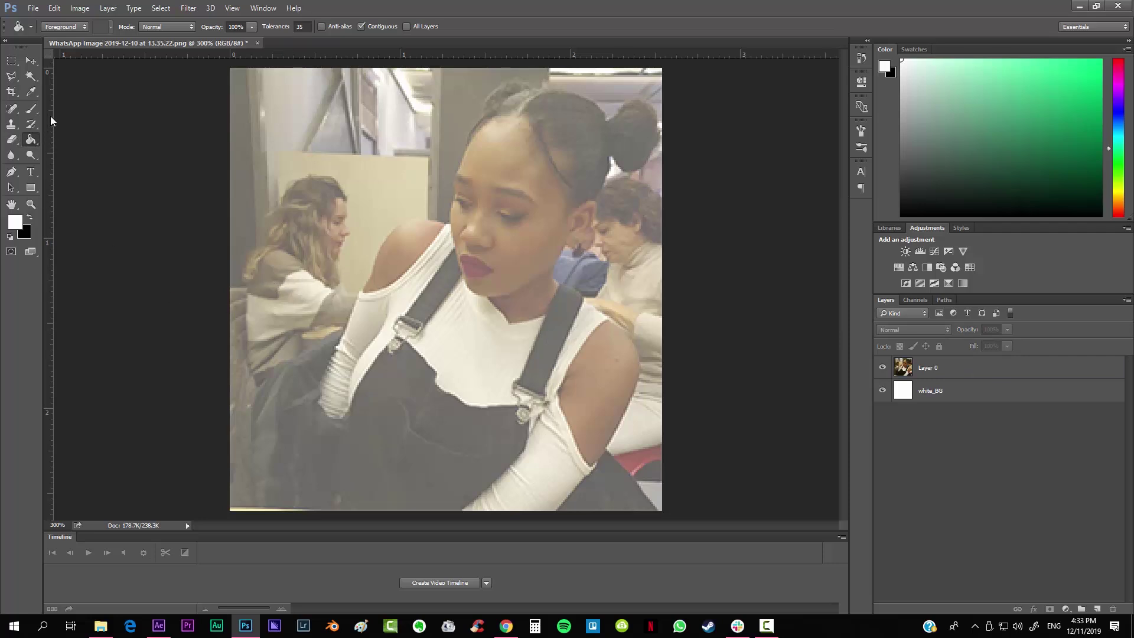
Create a new layer named "base" above the photo layer.
click(109, 8)
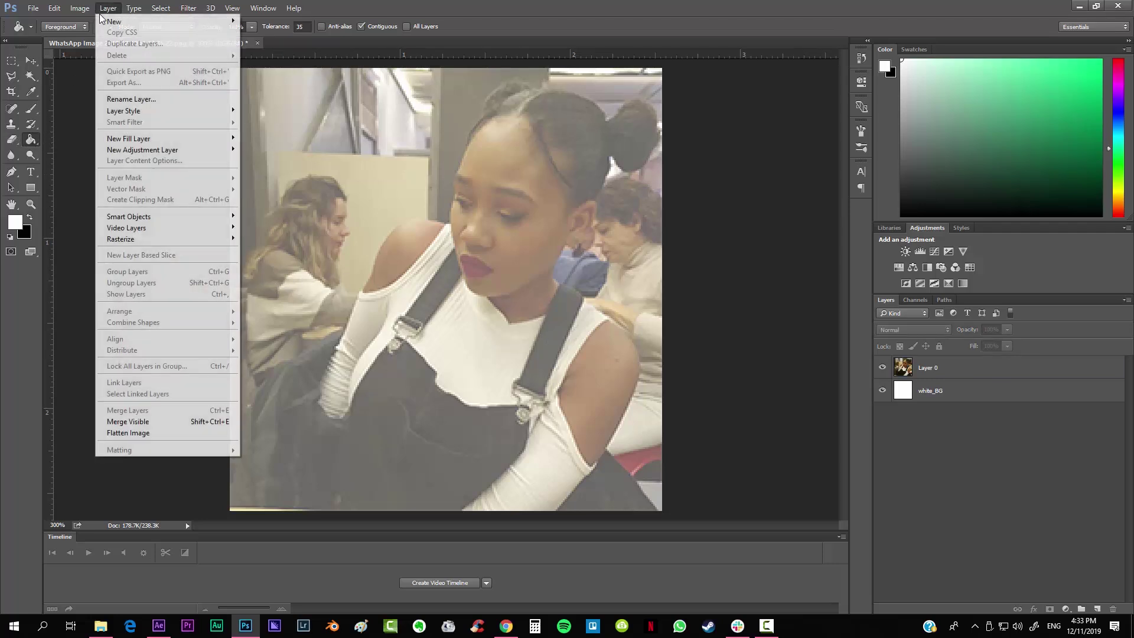
mouse_move(115, 23)
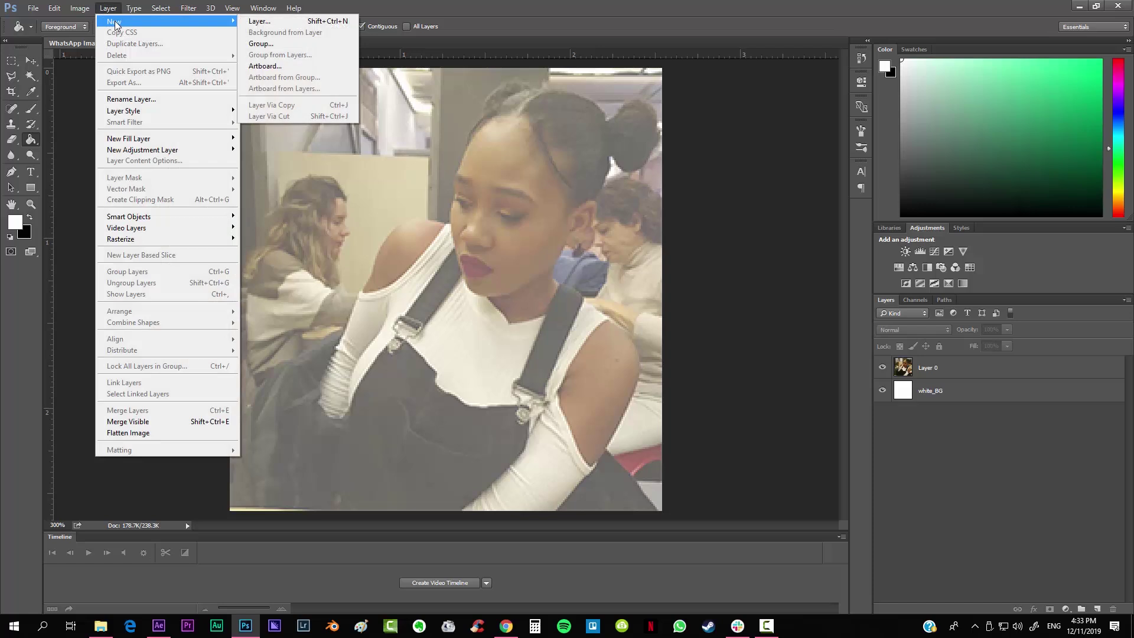
click(281, 21)
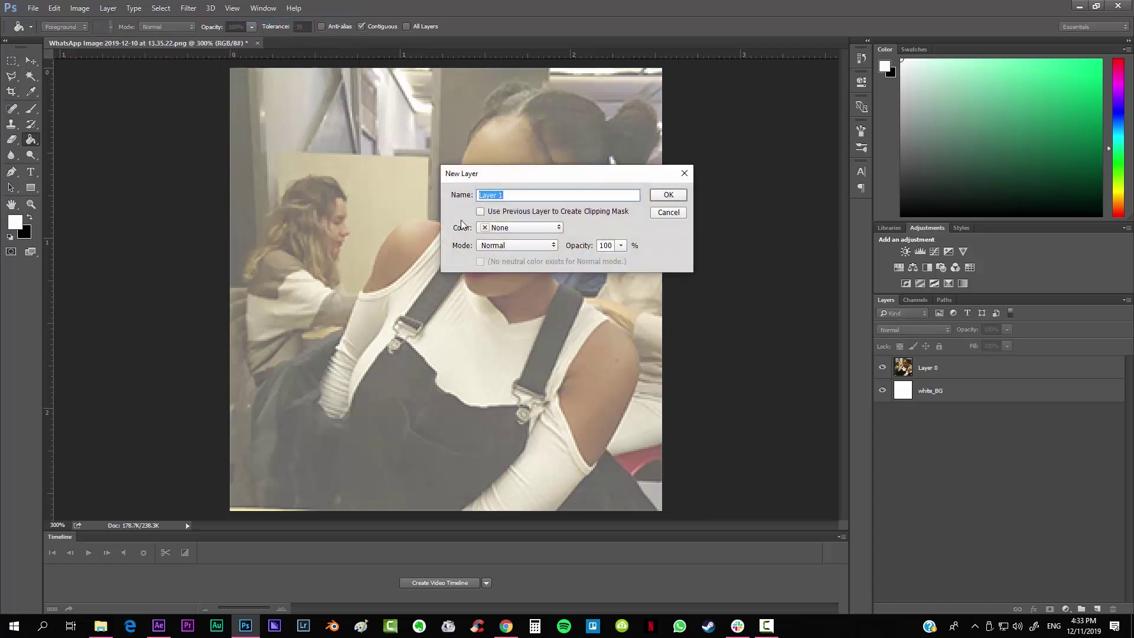
text(base)
key(Return)
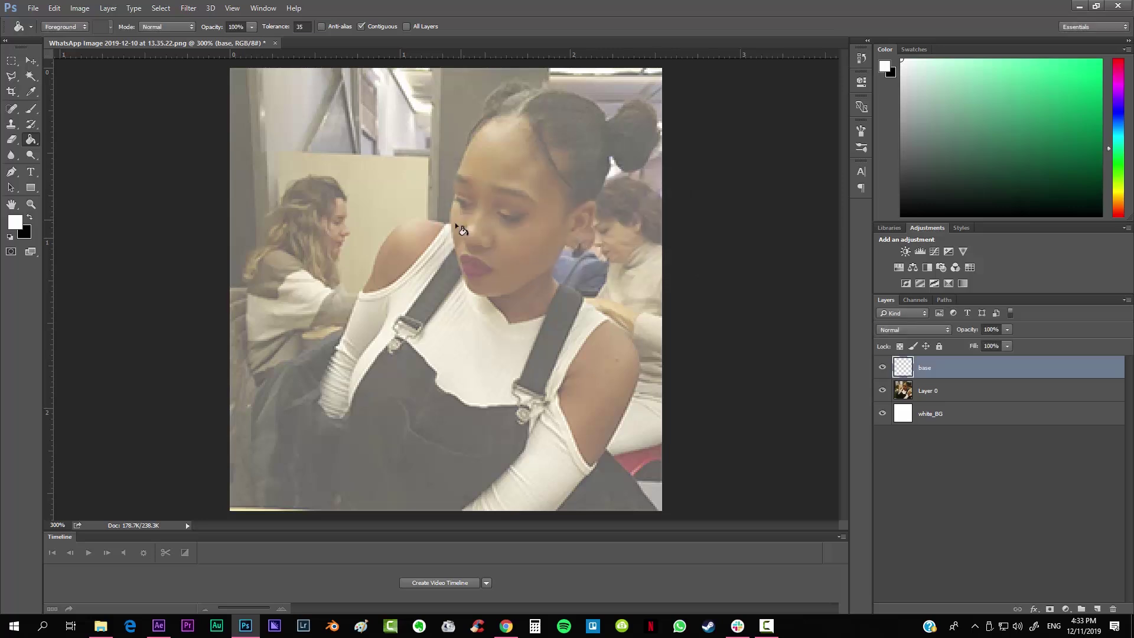
Set the foreground colour to black and choose the Pencil tool for drawing on the base layer.
click(29, 213)
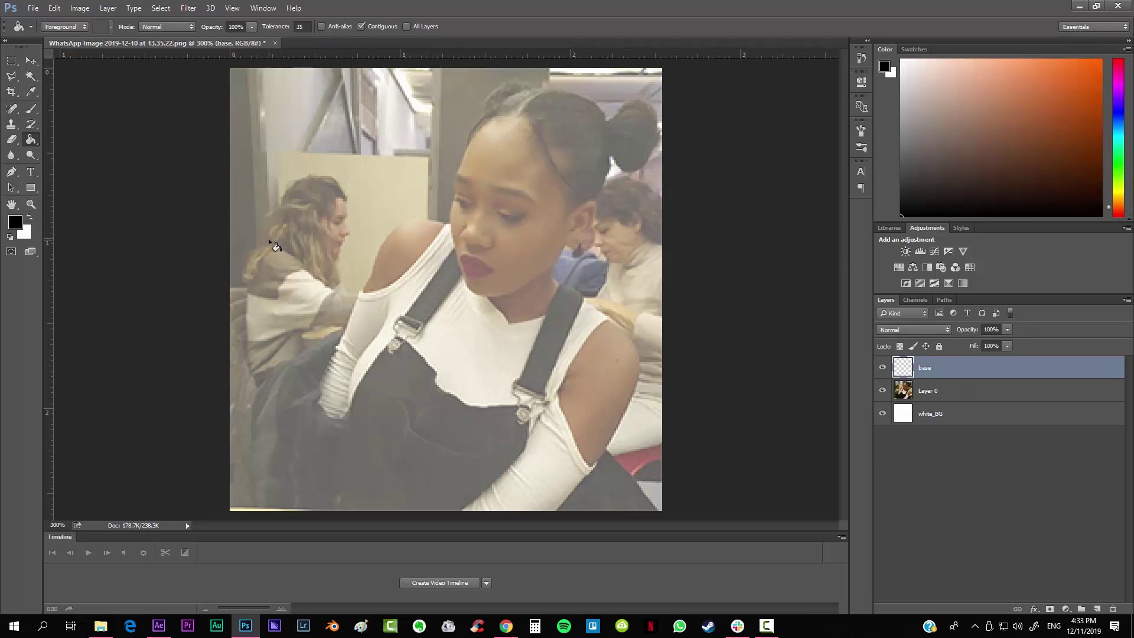
click(29, 114)
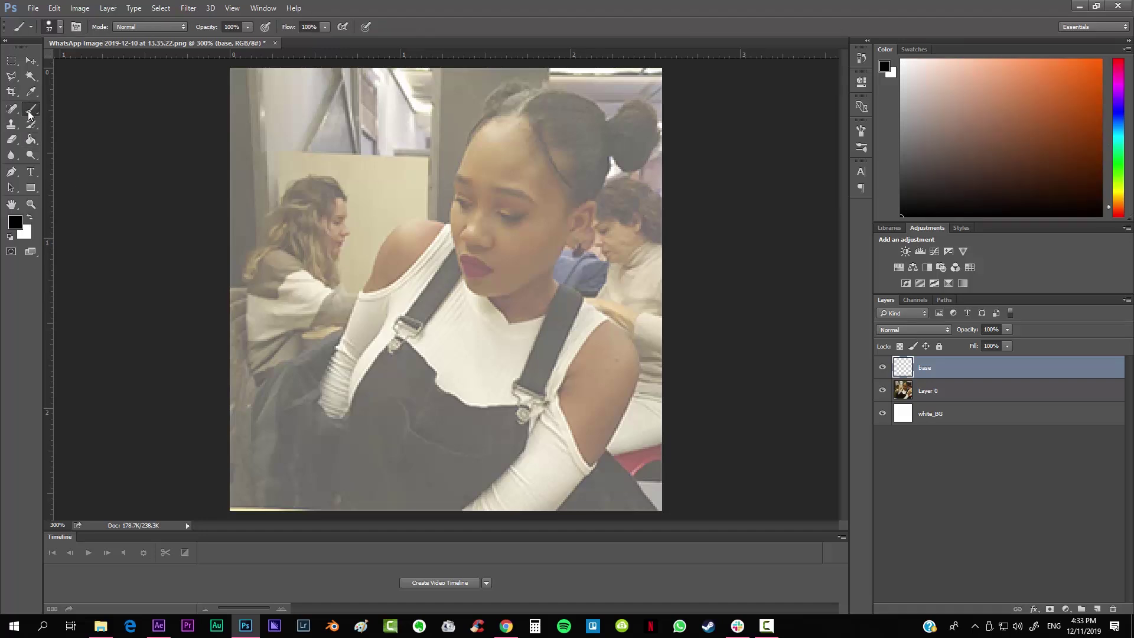
right_click(29, 113)
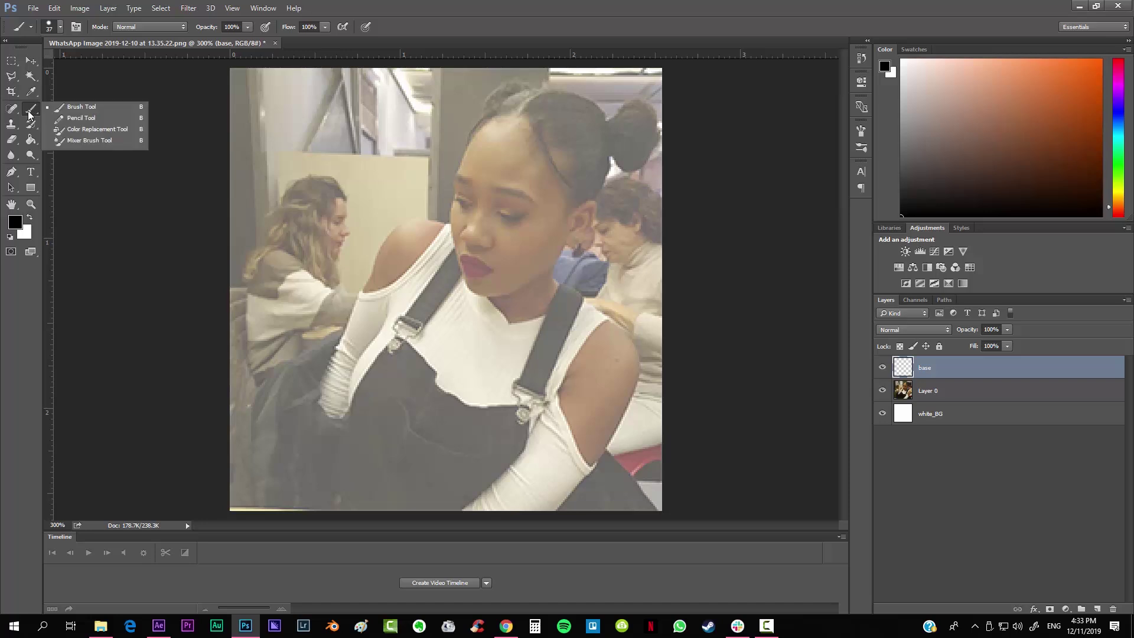
click(90, 118)
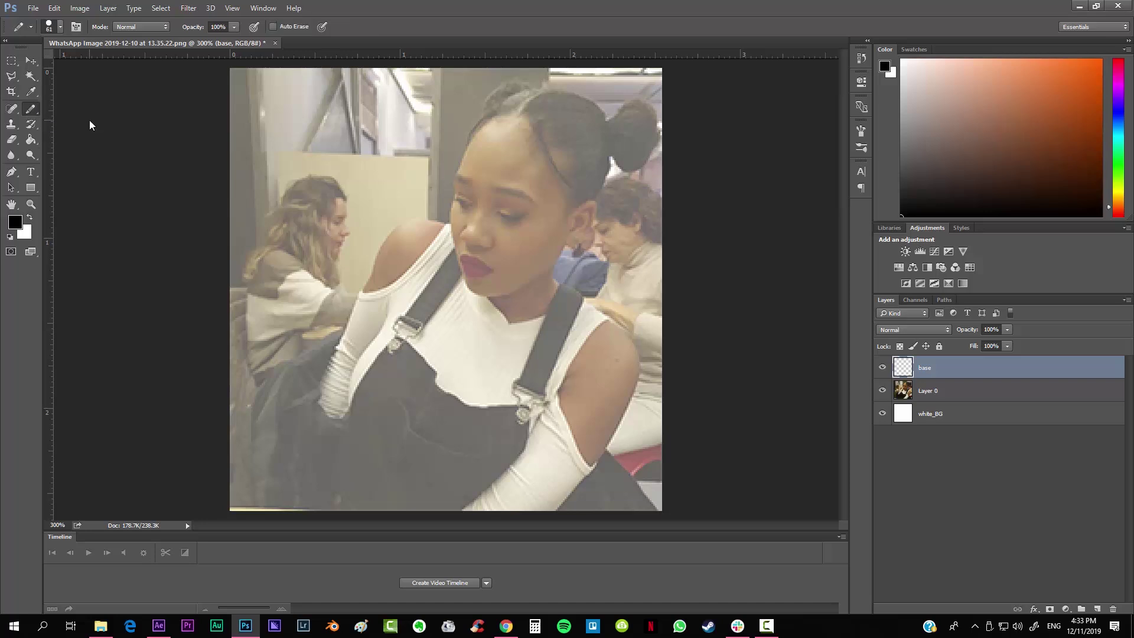
Set the Pencil tip to a size of 1 px with 100% hardness.
click(60, 27)
drag(86, 61, 57, 73)
drag(67, 93, 142, 93)
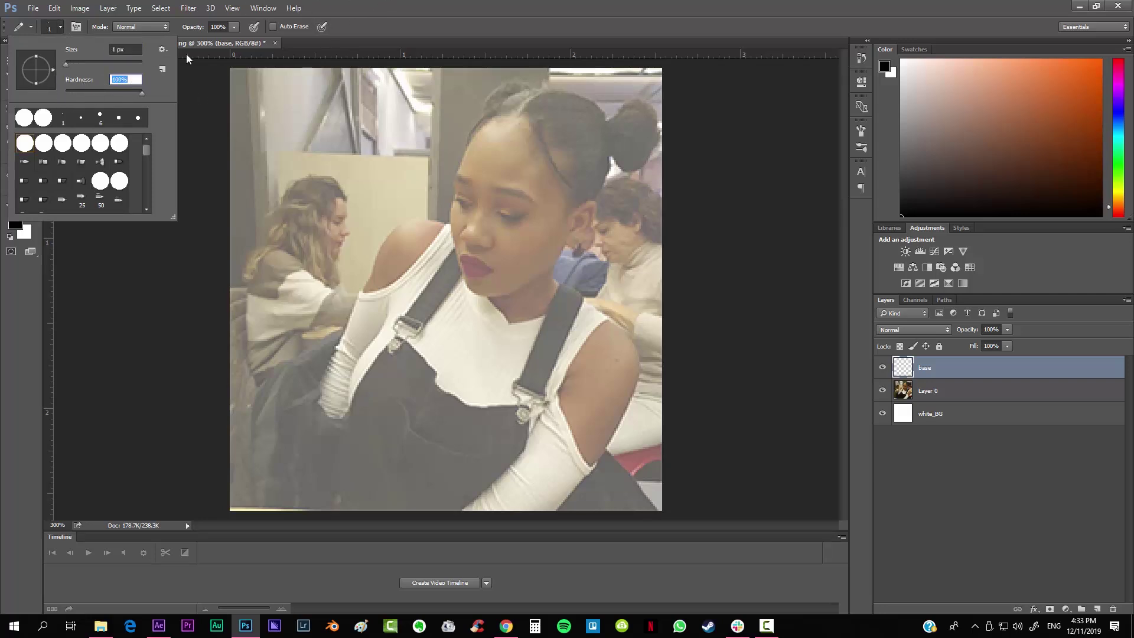
key(Return)
Try a curved Pencil stroke and a curved Brush stroke across the portrait for comparison, undo each, and return to the Pencil tool.
scroll(510, 198, up, 3)
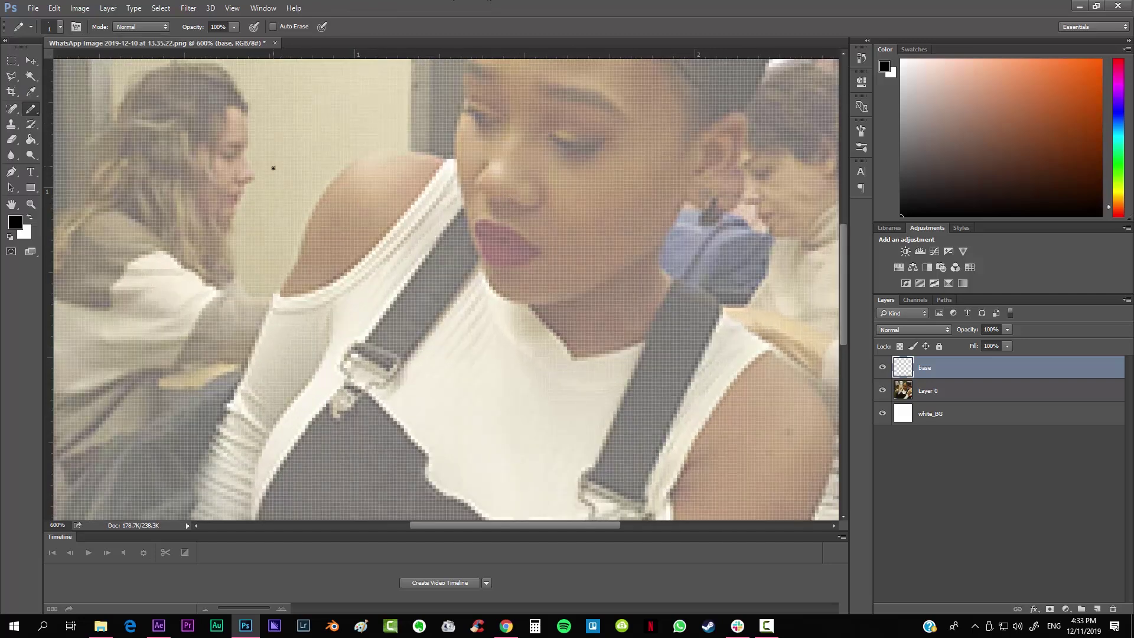
mouse_move(273, 168)
mouse_down()
mouse_move(343, 356)
mouse_move(563, 159)
mouse_move(644, 302)
mouse_move(661, 448)
mouse_move(703, 417)
mouse_move(698, 318)
mouse_move(824, 327)
mouse_move(824, 354)
mouse_up()
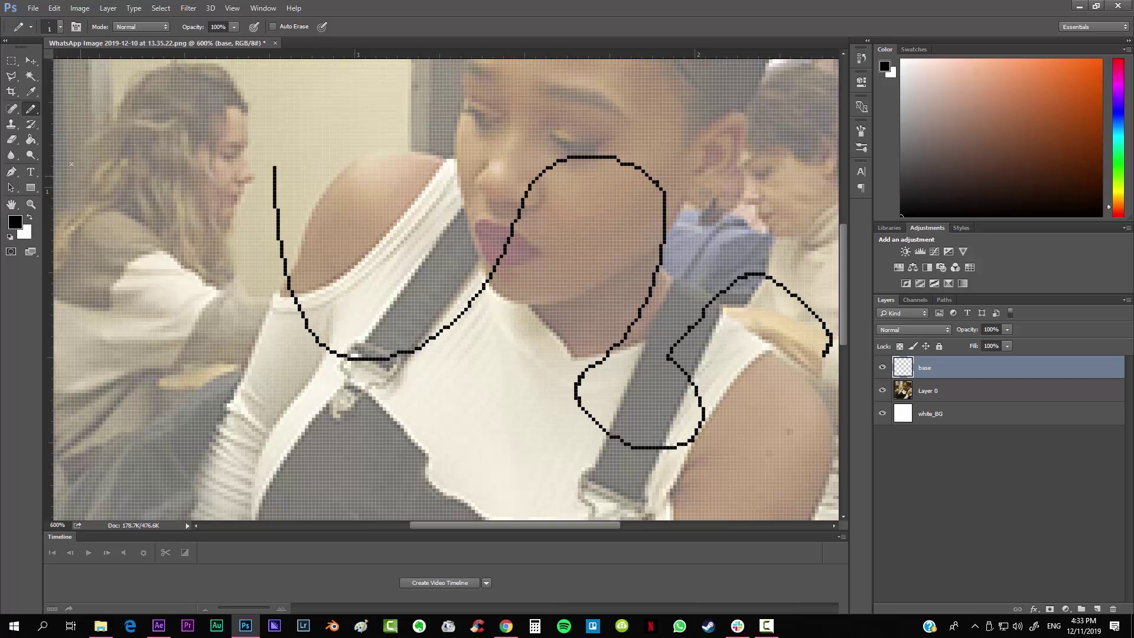
key(ctrl+z)
right_click(30, 109)
click(67, 112)
mouse_move(192, 180)
mouse_down()
mouse_move(468, 309)
mouse_move(640, 304)
mouse_up()
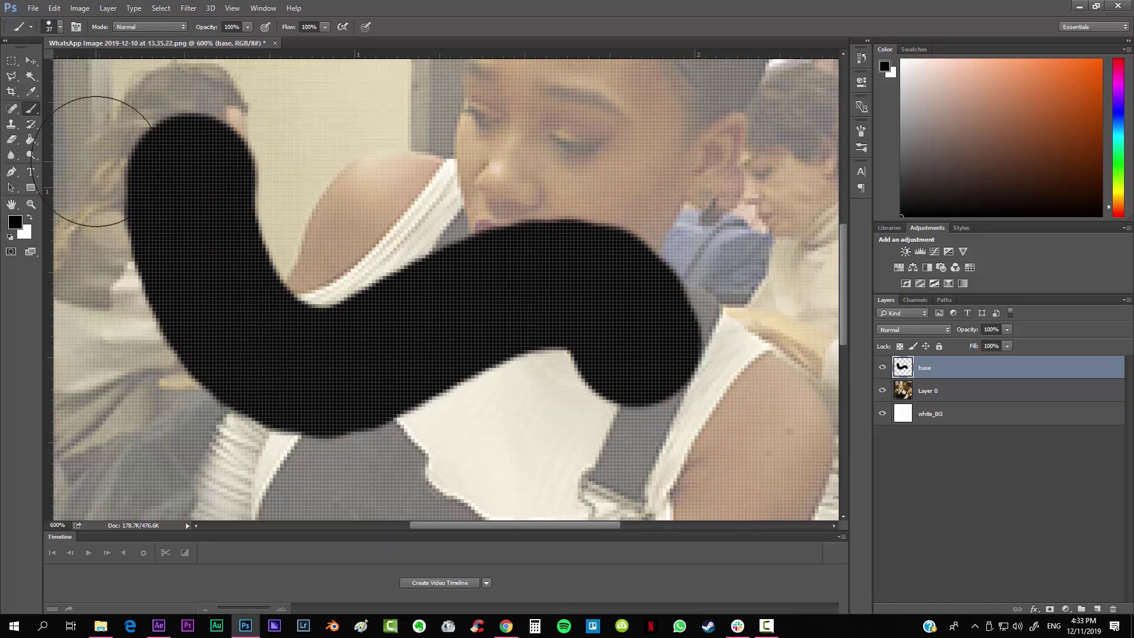
key(ctrl+z)
right_click(36, 110)
click(64, 122)
Try tracing the coat, sleeve and forehead contours with the Pencil, and undo the three strokes.
scroll(373, 247, down, 3)
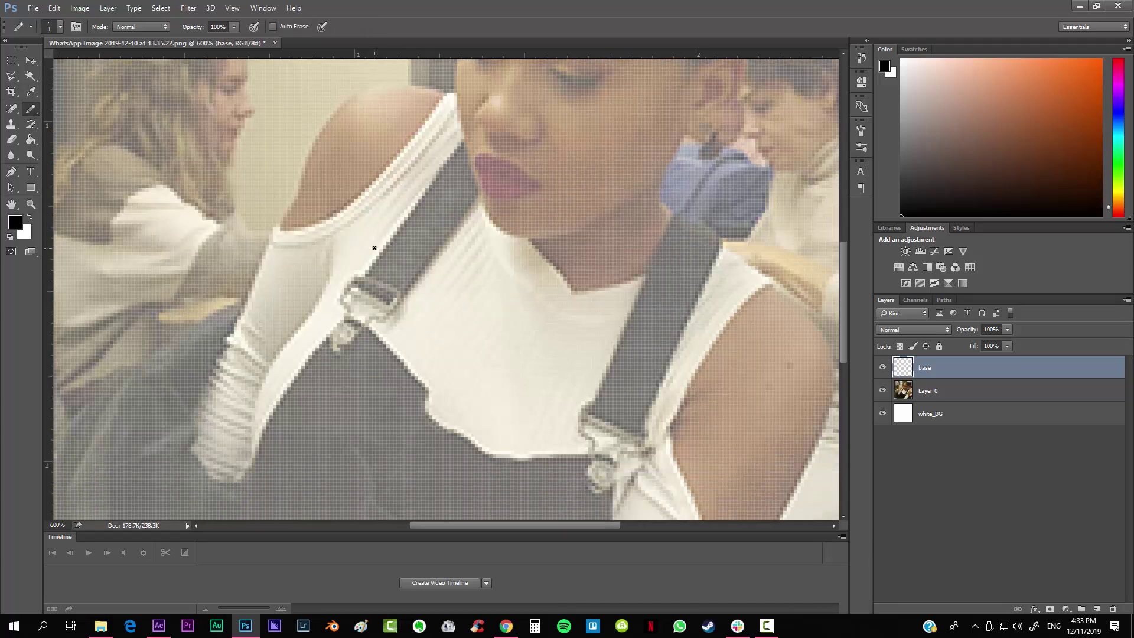
scroll(374, 248, down, 4)
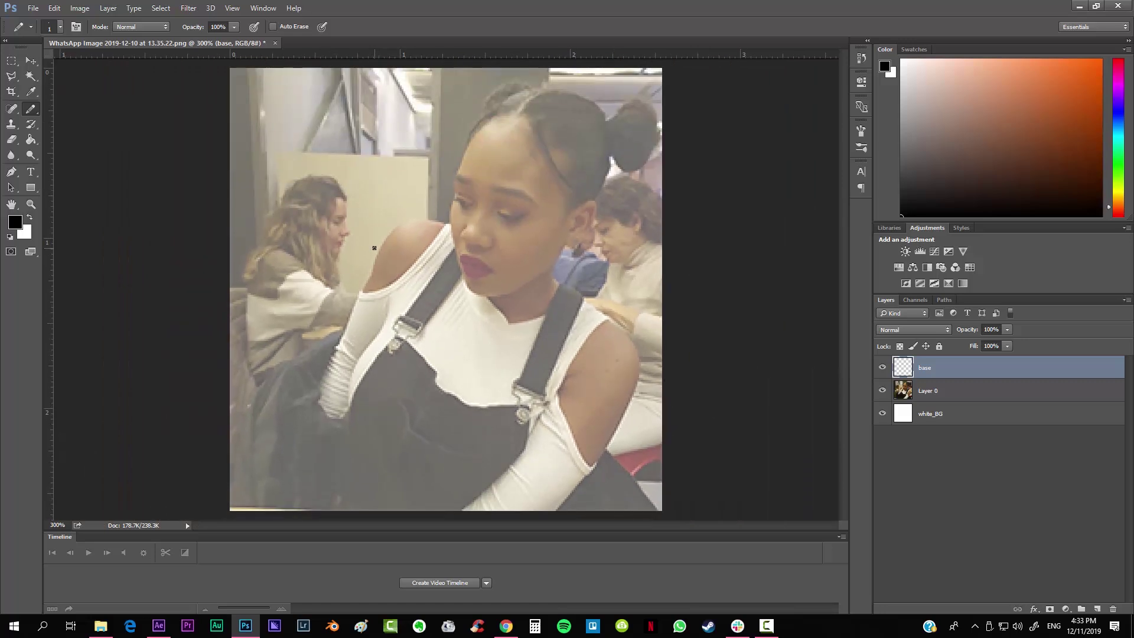
mouse_move(222, 456)
mouse_down()
mouse_move(307, 342)
mouse_move(347, 325)
mouse_up()
mouse_move(332, 381)
mouse_down()
mouse_move(397, 226)
mouse_move(433, 233)
mouse_up()
mouse_move(511, 125)
mouse_down()
mouse_move(581, 271)
mouse_move(474, 110)
mouse_up()
key(ctrl+alt+z)
key(ctrl+alt+z)
key(ctrl+alt+z)
Trace the woman's coat, sleeves, overall straps, shirt, face outline, ear, eyes, nose and lips in black on the base layer.
key(ctrl+plus)
key(ctrl+plus)
mouse_move(89, 431)
mouse_down()
mouse_move(254, 301)
mouse_move(570, 304)
mouse_move(480, 463)
mouse_up()
scroll(480, 463, up, 5)
drag(413, 354, 619, 360)
scroll(620, 361, up, 5)
mouse_move(454, 278)
mouse_down()
mouse_move(603, 130)
mouse_move(567, 272)
mouse_move(501, 354)
mouse_up()
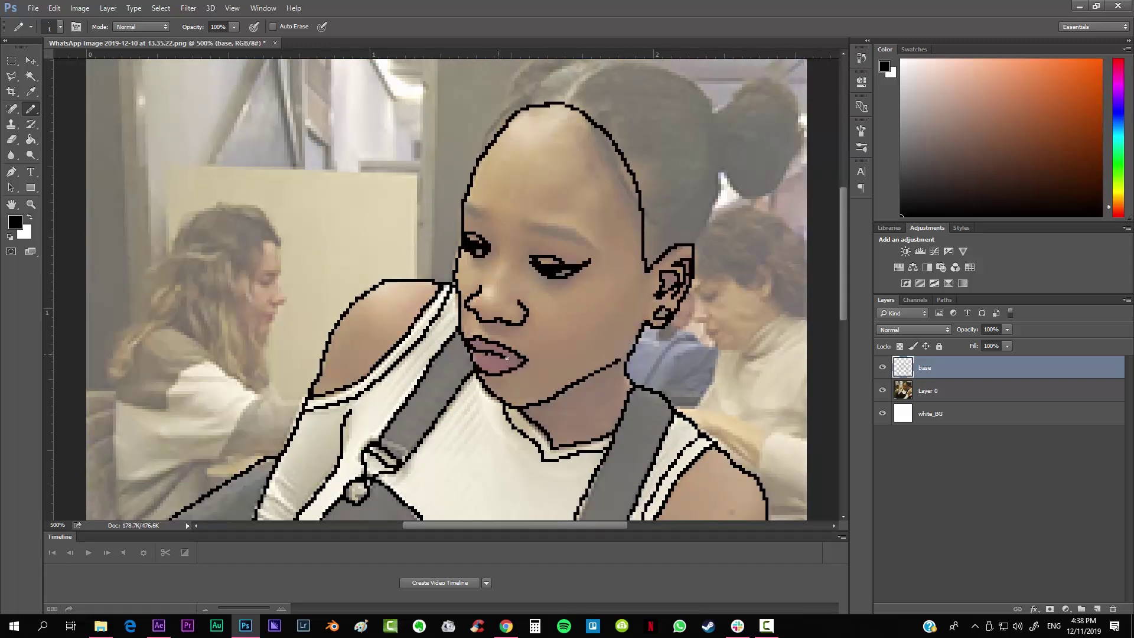
Add the eyebrows, mouth line, hairline and both hair buns to the black outline on the base layer.
drag(531, 236, 502, 355)
scroll(502, 354, up, 1)
drag(514, 119, 624, 180)
key(ctrl+minus)
key(ctrl+minus)
key(ctrl+plus)
key(ctrl+plus)
key(ctrl+minus)
key(ctrl+minus)
Hide the photo layer, Layer 0, examine the finished line drawing on white, and show the photo again.
click(882, 390)
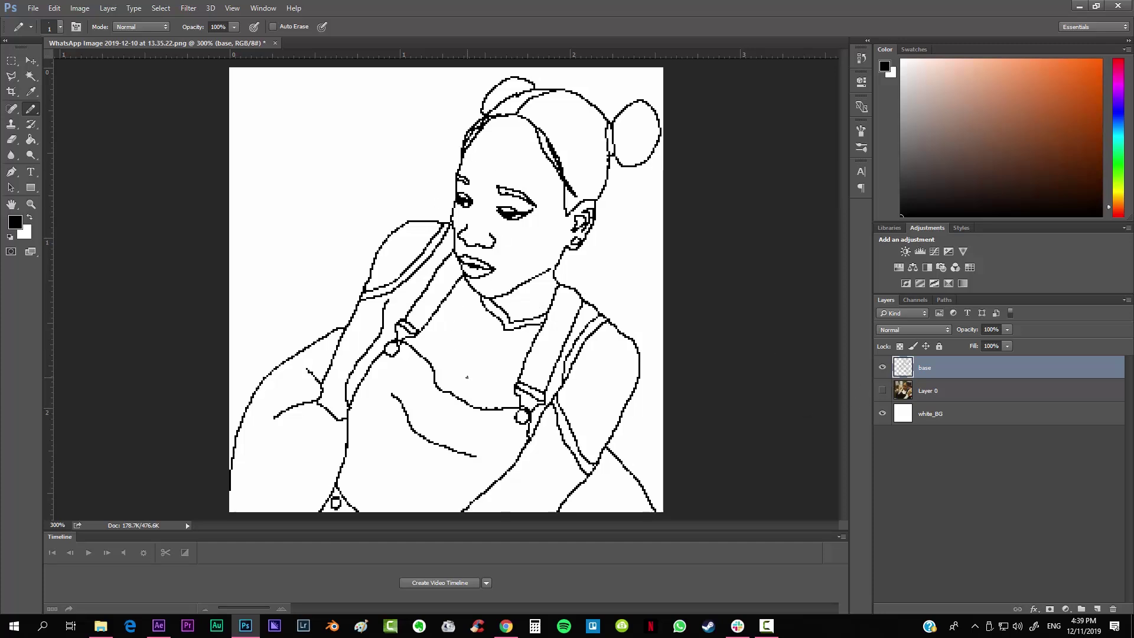
key(ctrl+plus)
key(ctrl+plus)
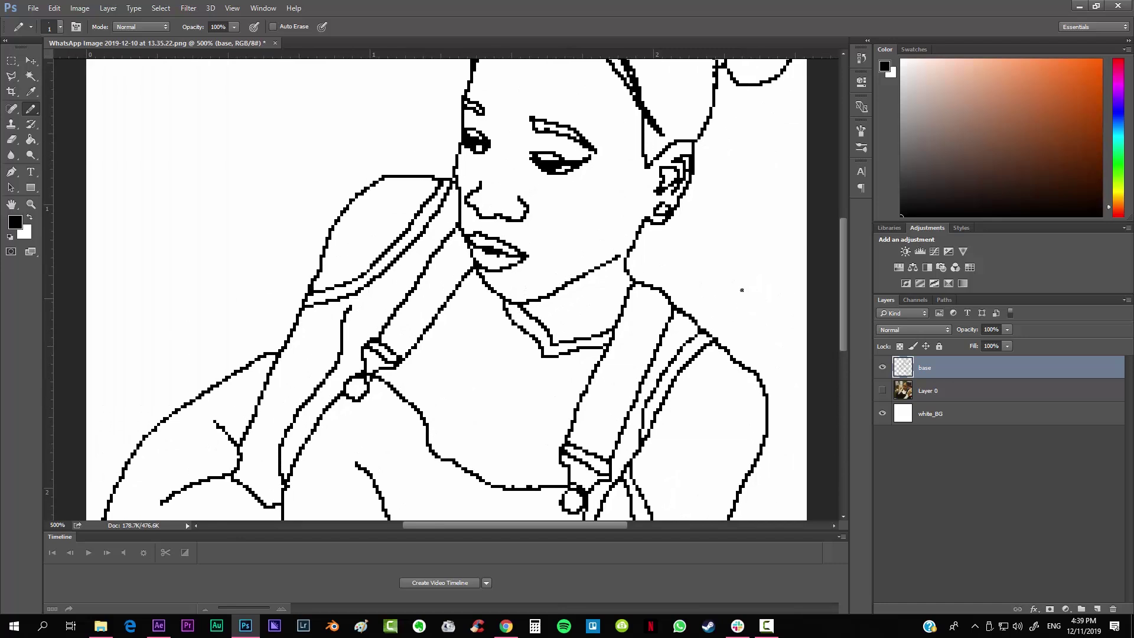
key(ctrl+minus)
key(ctrl+minus)
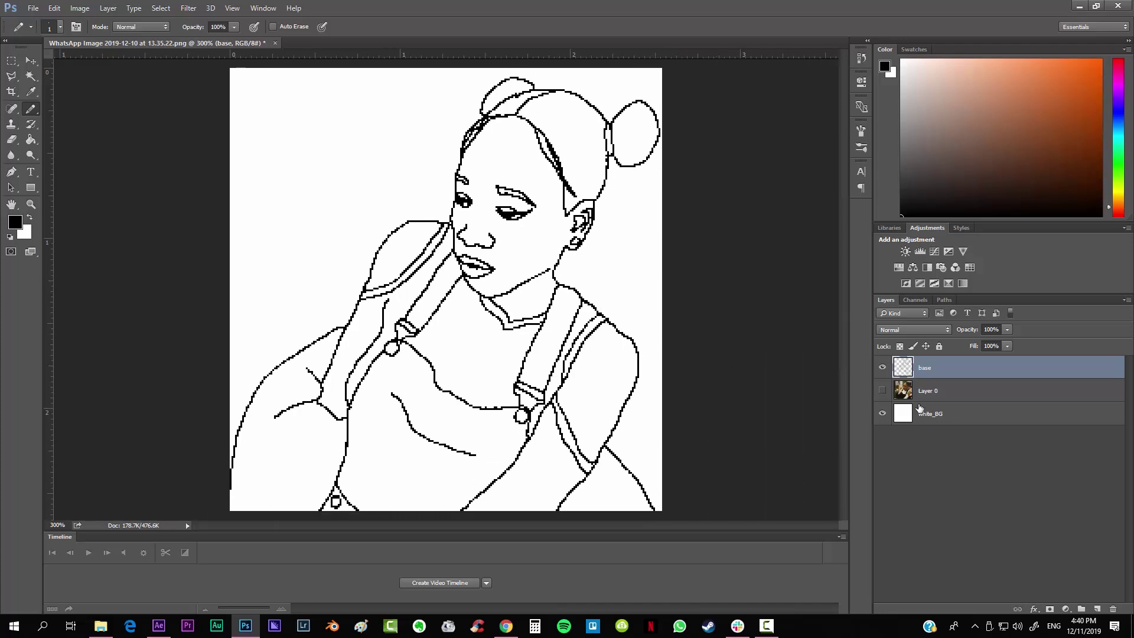
click(882, 390)
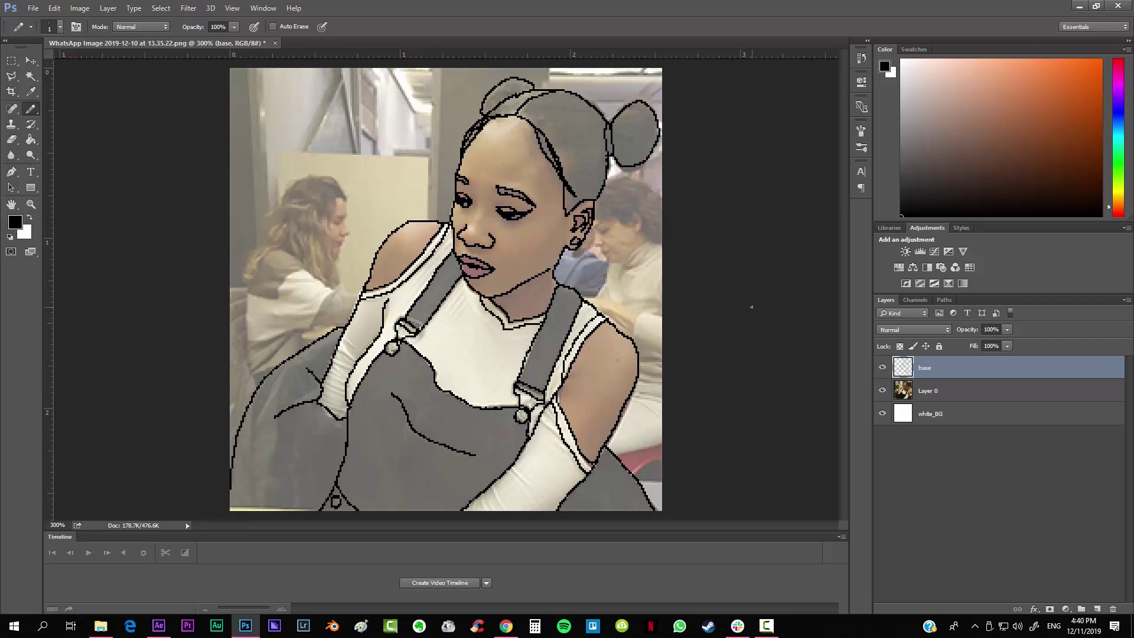
Create a new RGB document 2 pixels wide and 2 pixels high with a white background.
click(33, 8)
click(42, 17)
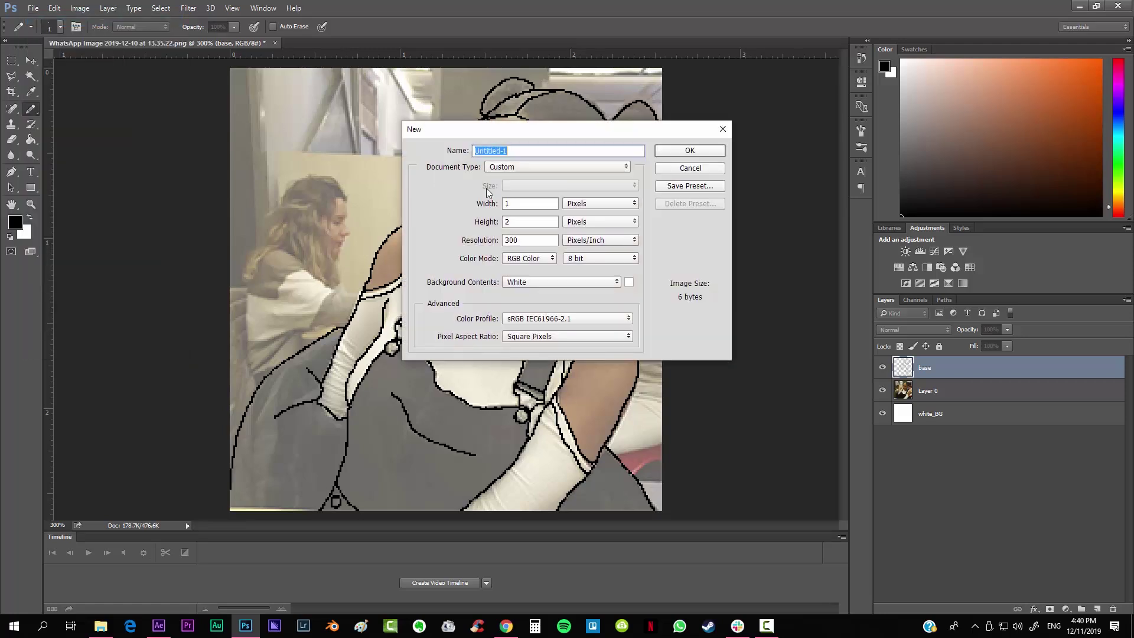
click(518, 202)
text(2)
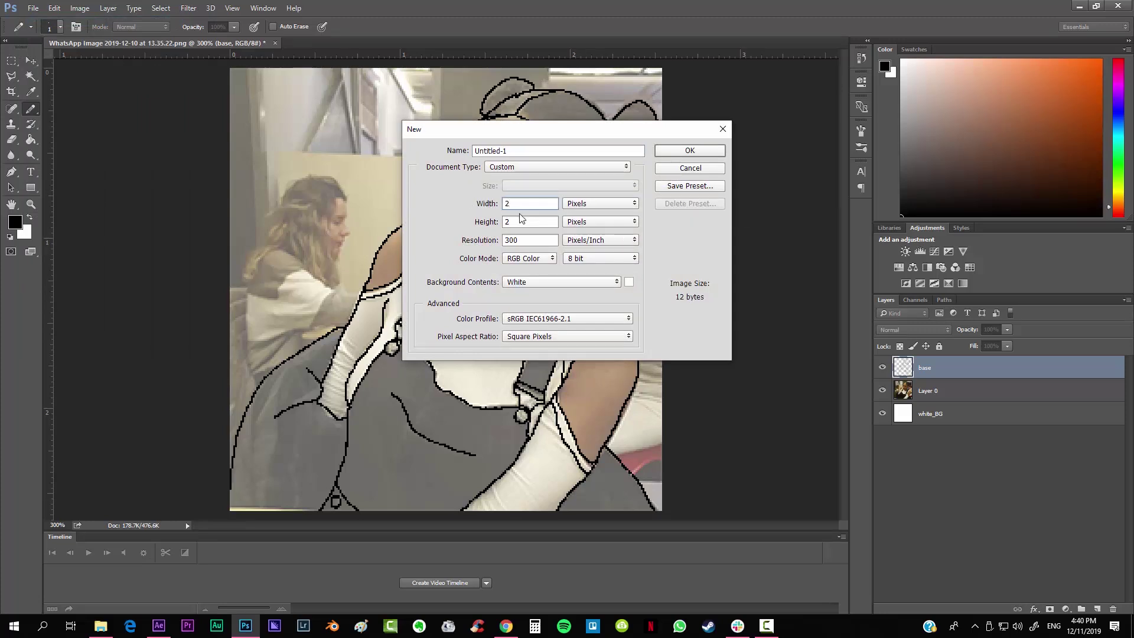
click(691, 151)
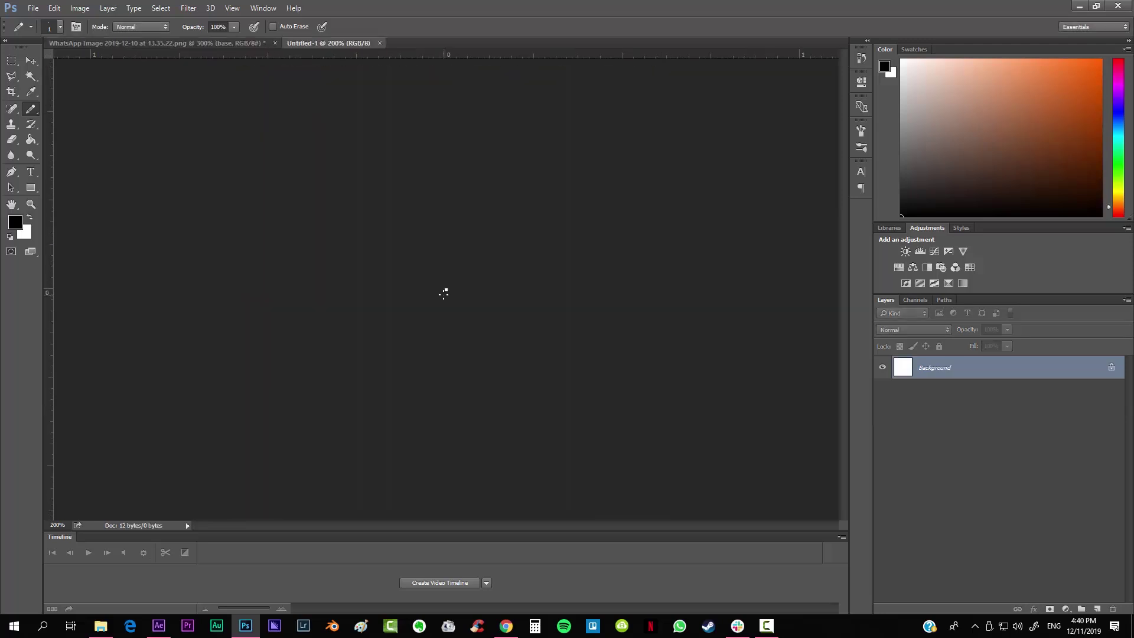
Paint the upper-left and lower-right pixels of the tiny canvas black to form a checkerboard tile.
scroll(443, 295, up, 4)
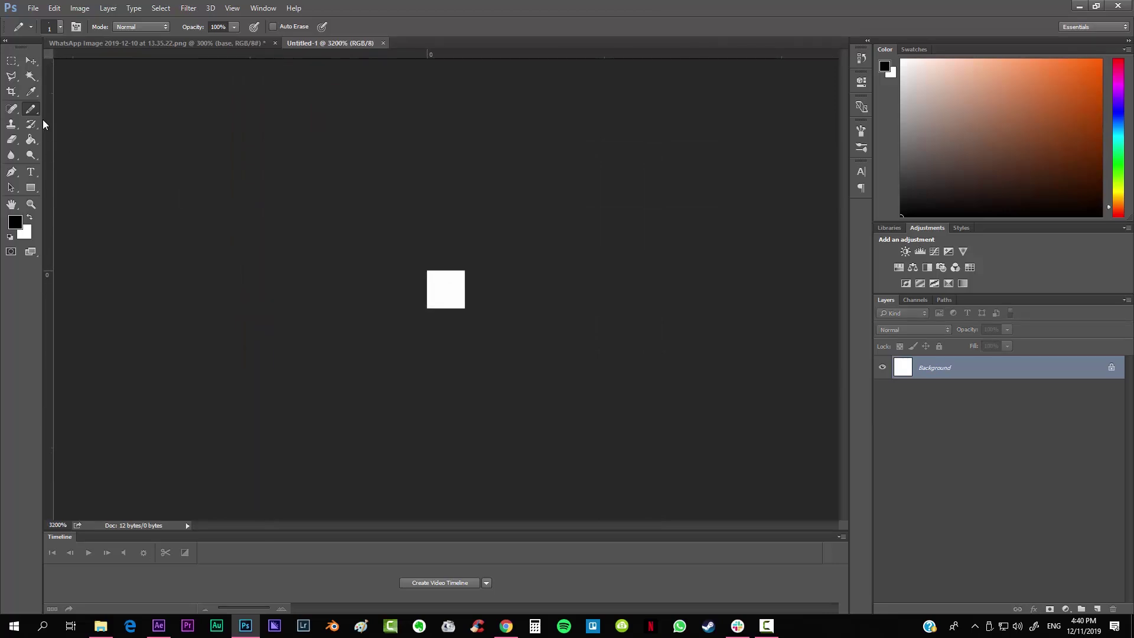
click(437, 279)
click(453, 303)
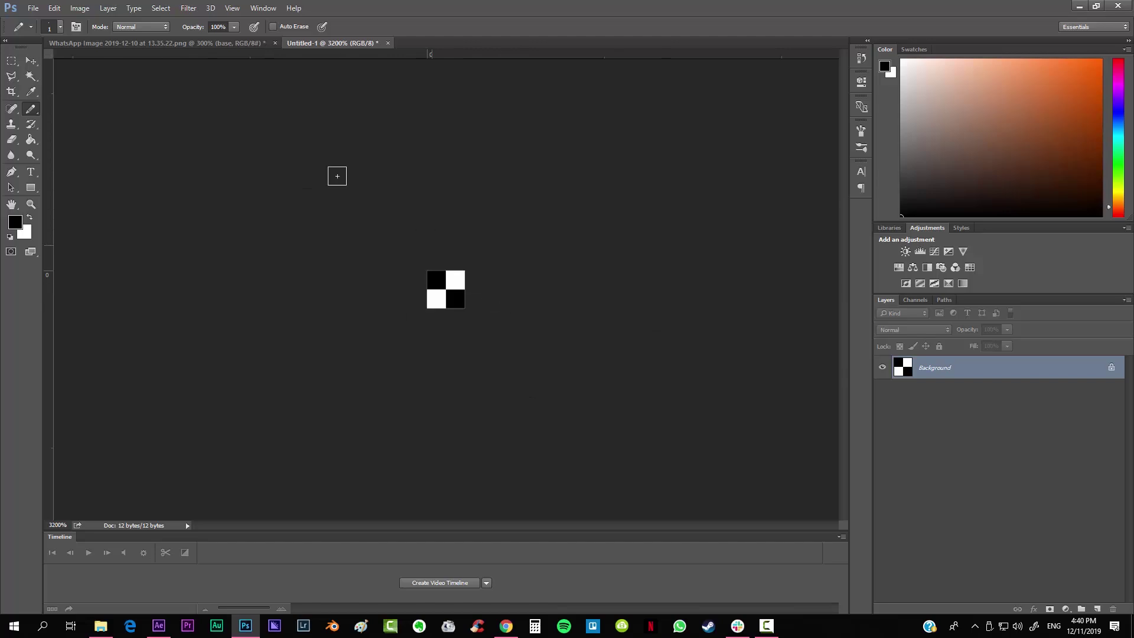
Define the checkerboard tile as a pattern named "halftone".
click(54, 8)
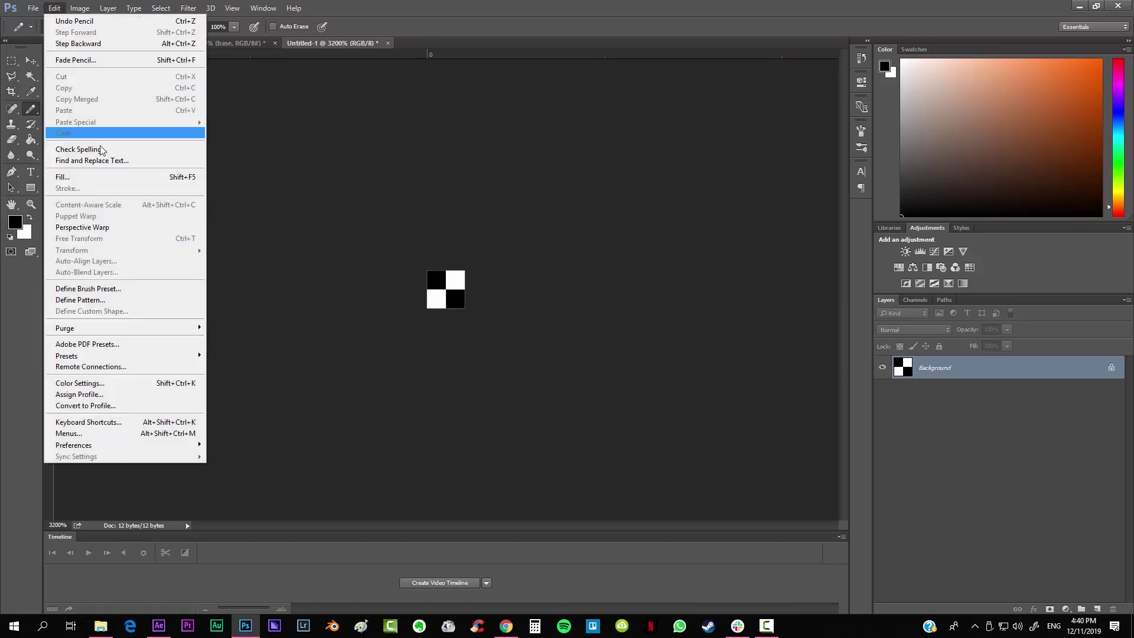
click(118, 299)
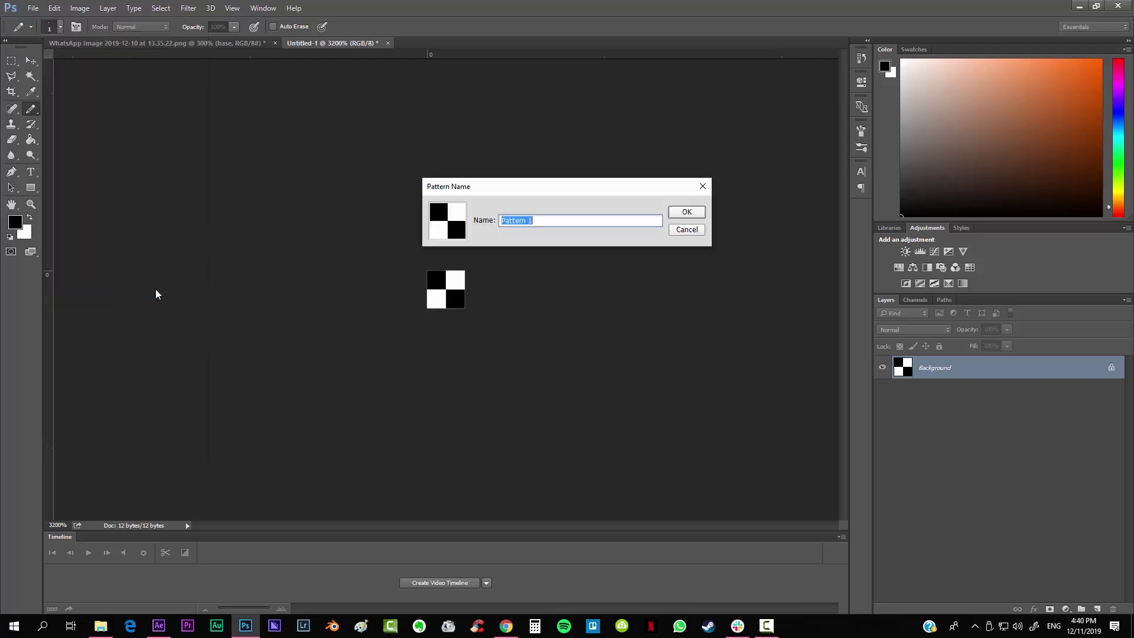
text(halftone)
key(Return)
Return to the portrait document and set the foreground colour to grey 606060.
click(164, 44)
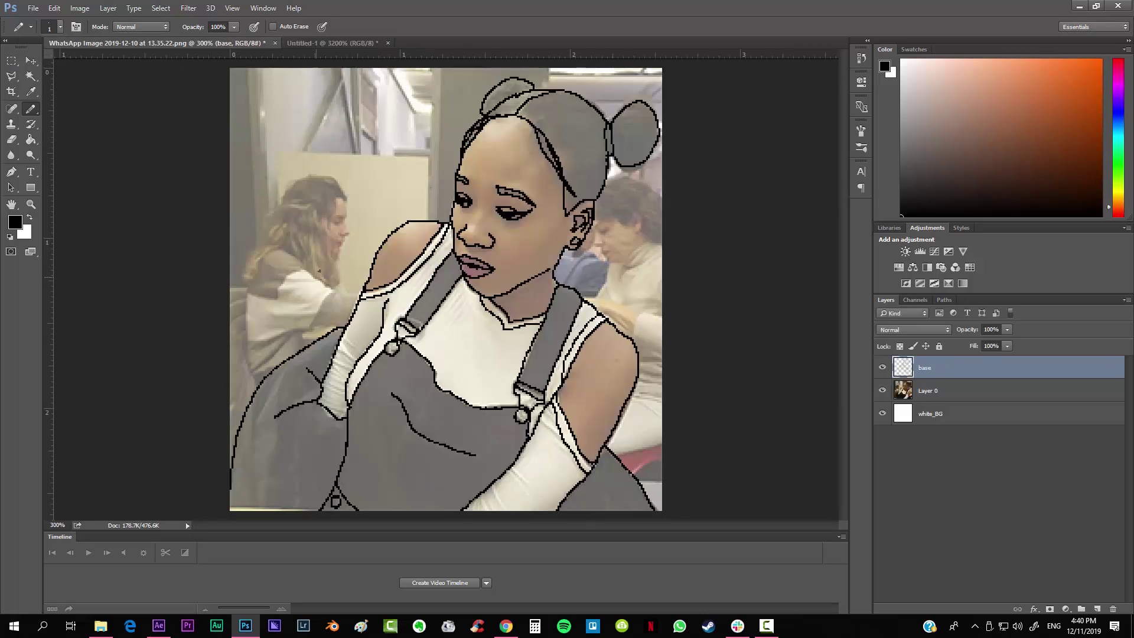
click(18, 227)
click(599, 243)
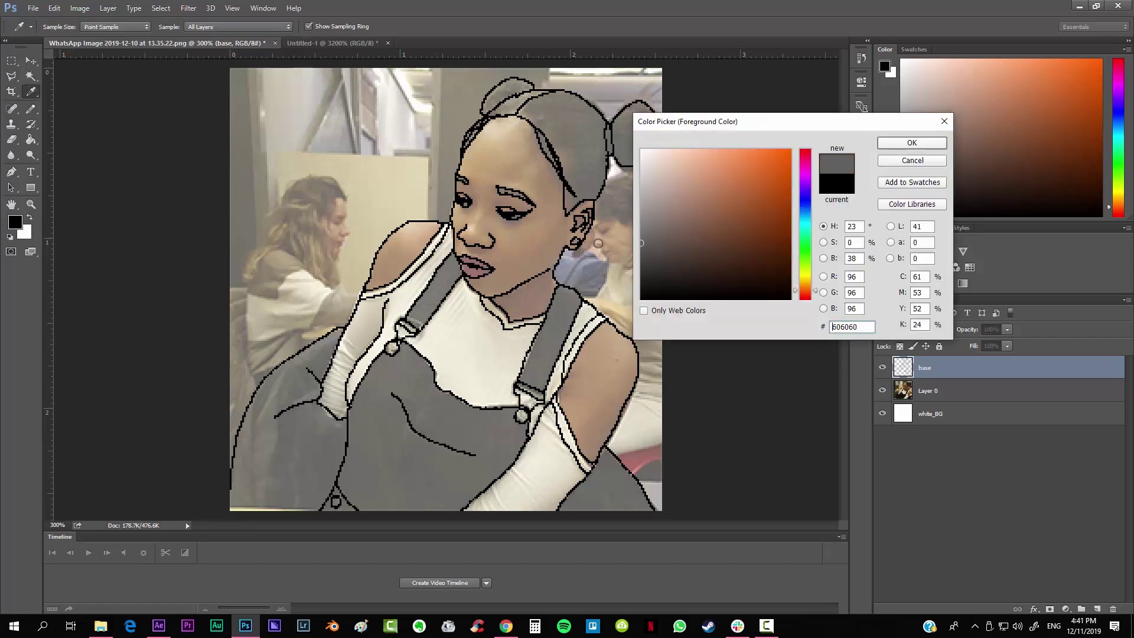
click(911, 143)
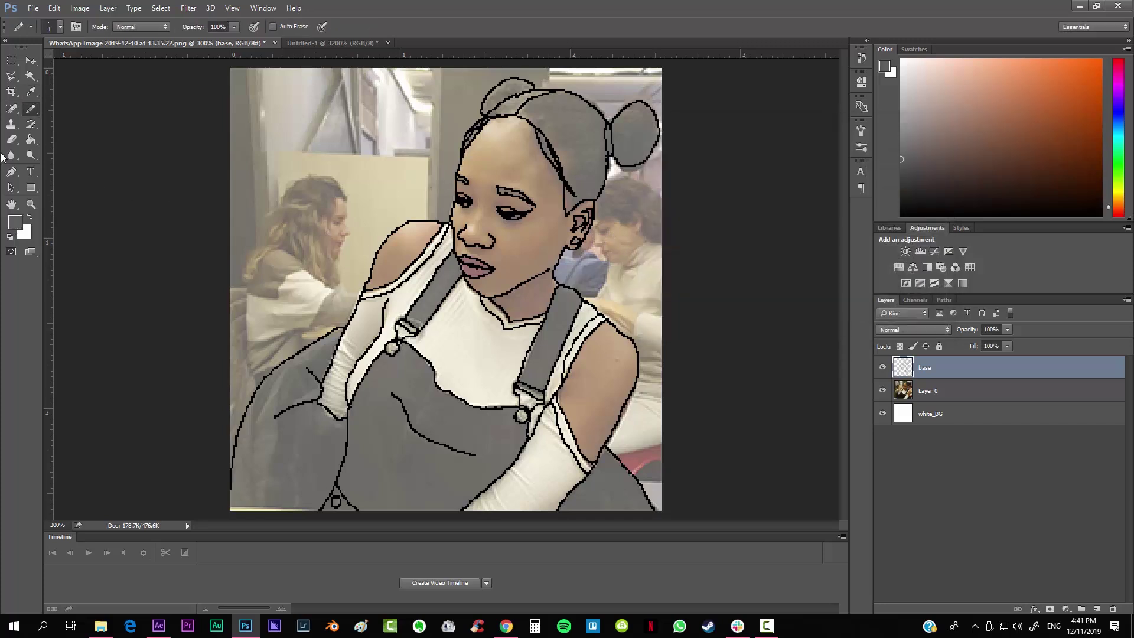
Create a new layer named "halftone" above the base layer.
click(108, 7)
mouse_move(142, 21)
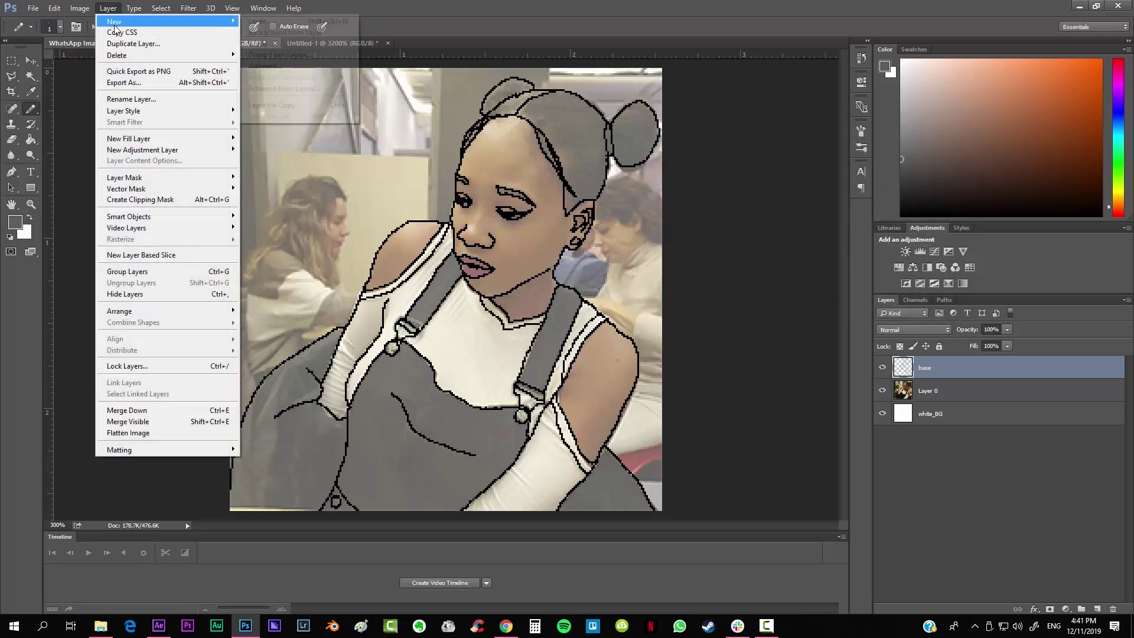
click(266, 27)
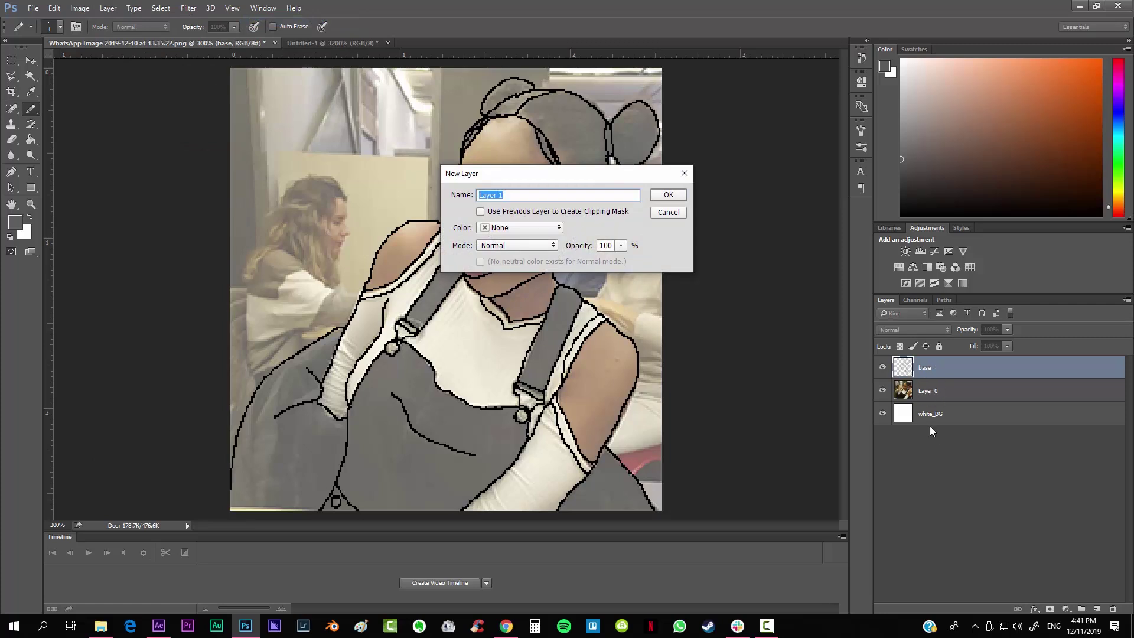
text(halftone)
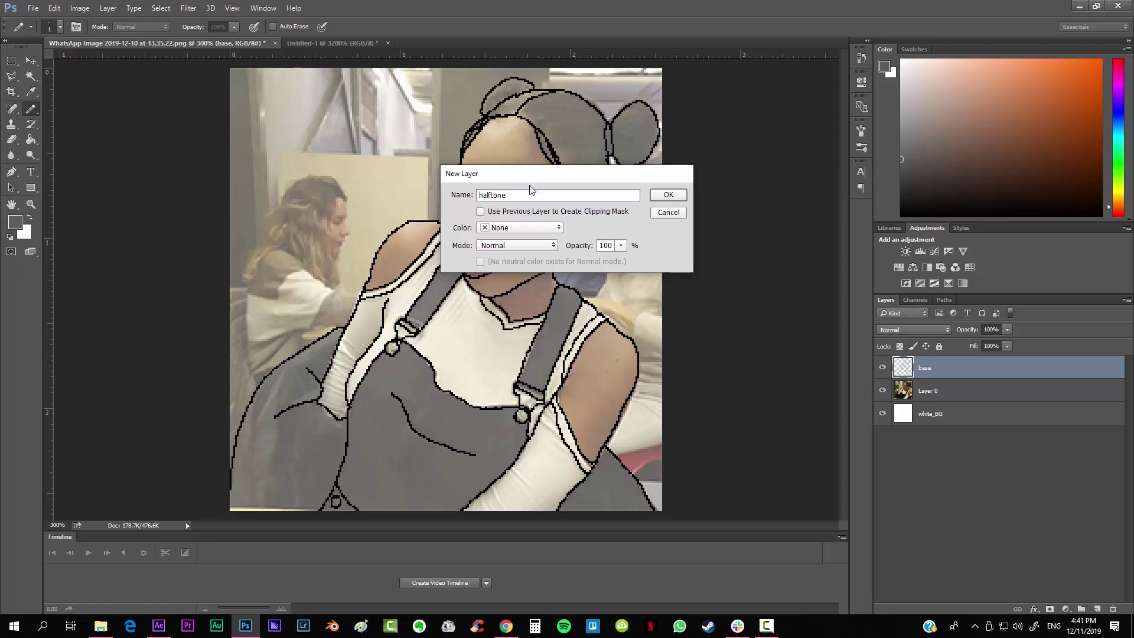
key(Return)
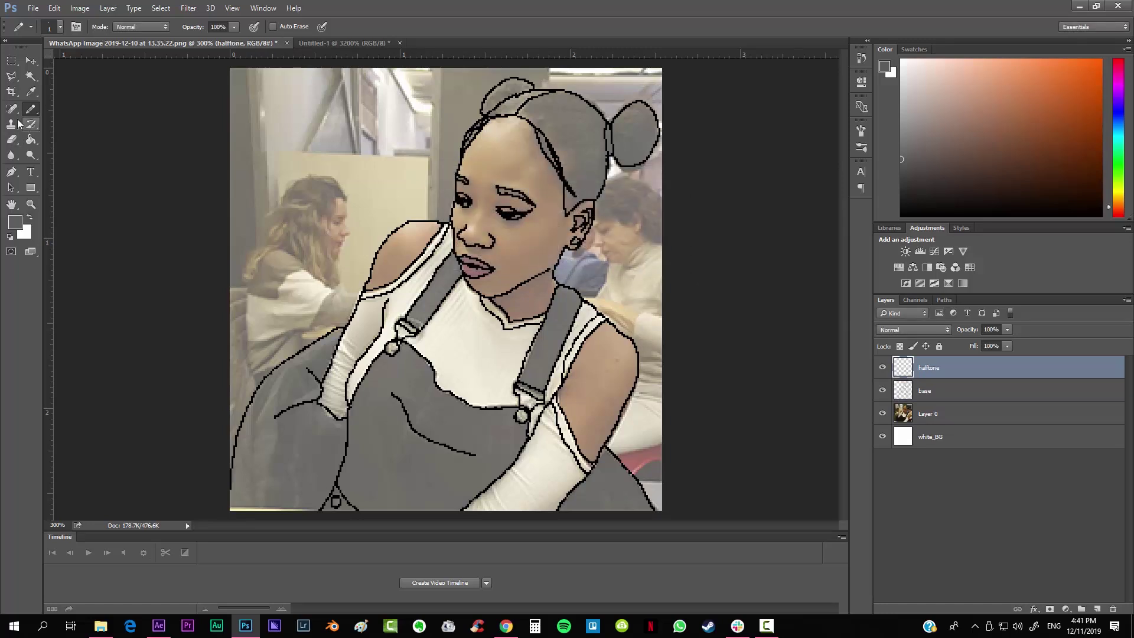
Enlarge the Pencil to 68 px and paint a thick grey diagonal band across the portrait on the halftone layer.
click(61, 26)
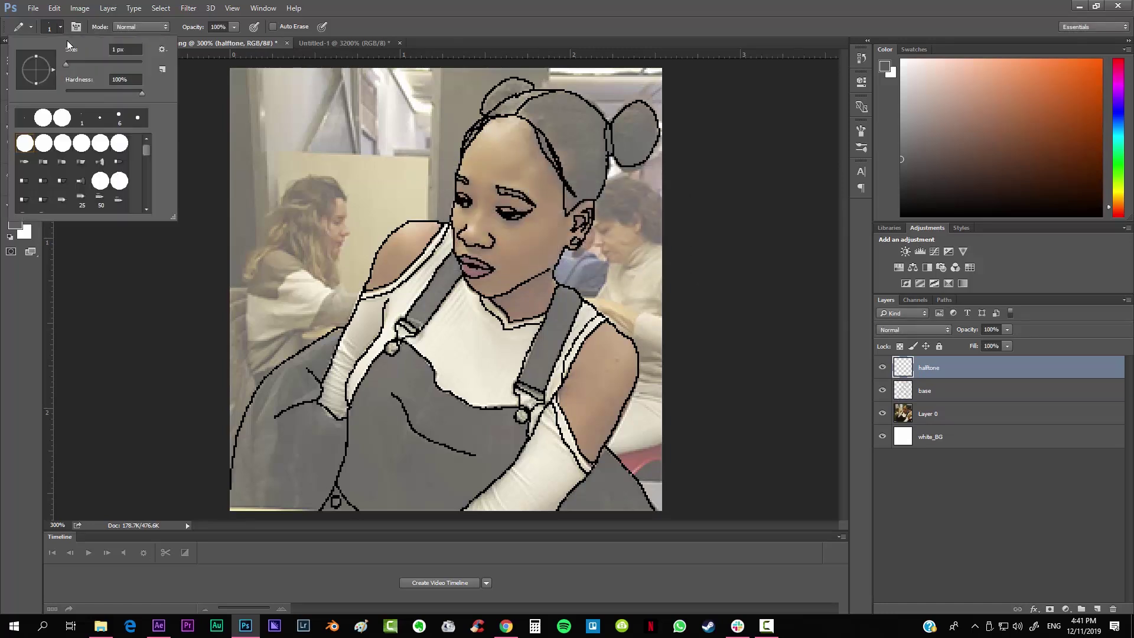
click(90, 61)
drag(328, 177, 365, 235)
shift+click(546, 428)
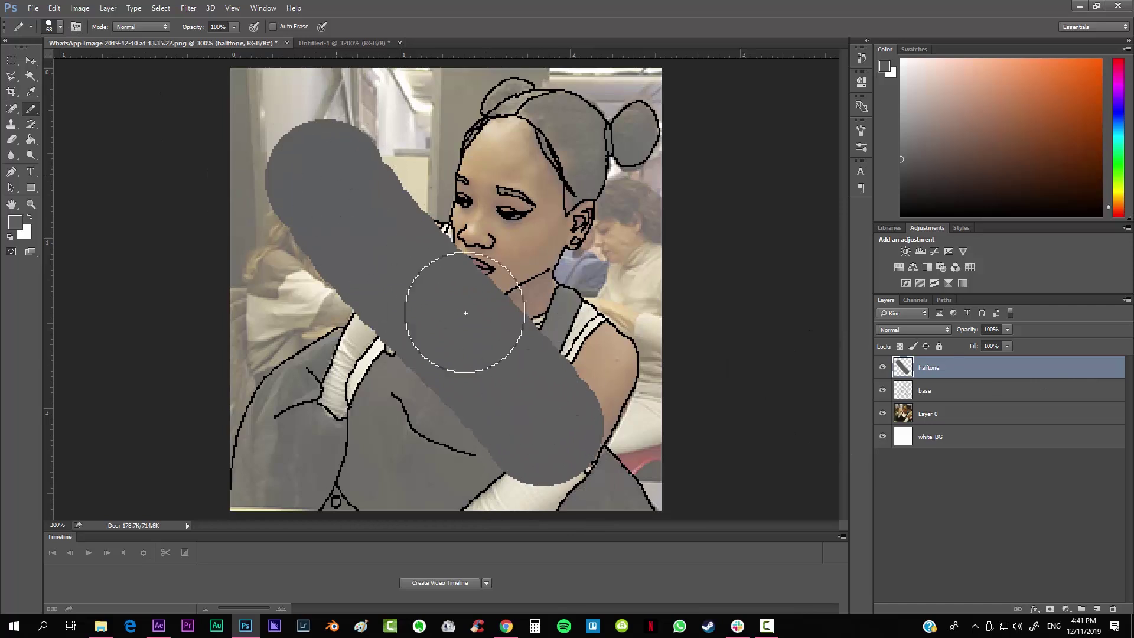
Apply a Pattern Overlay to the halftone layer using the black-and-white checkerboard pattern at 100% scale and opacity.
double_click(1095, 369)
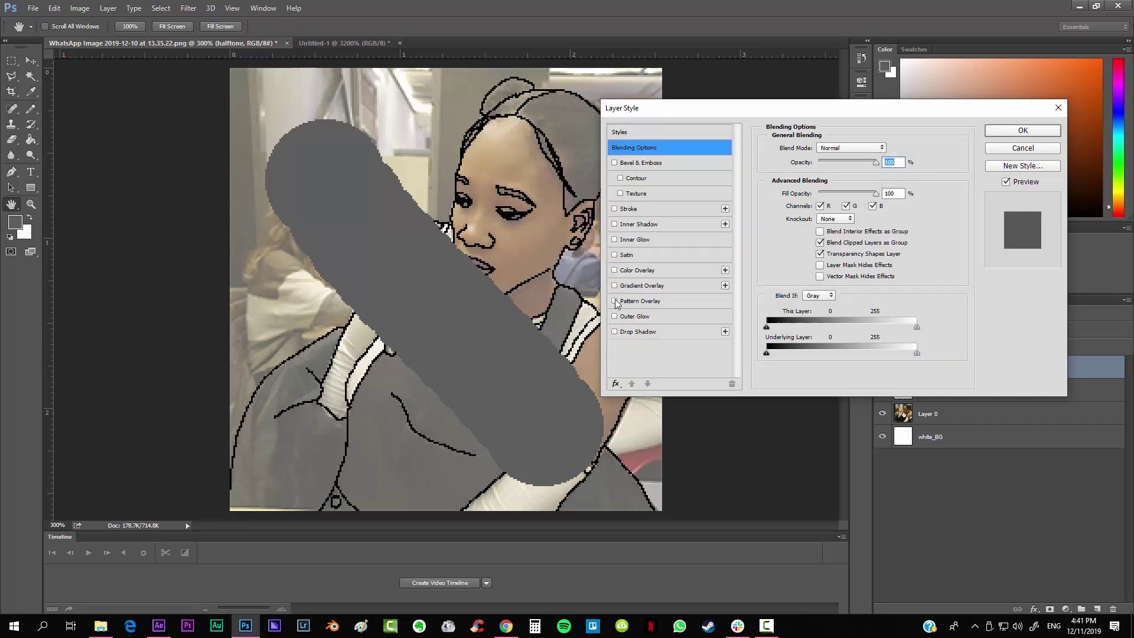
click(653, 300)
click(845, 188)
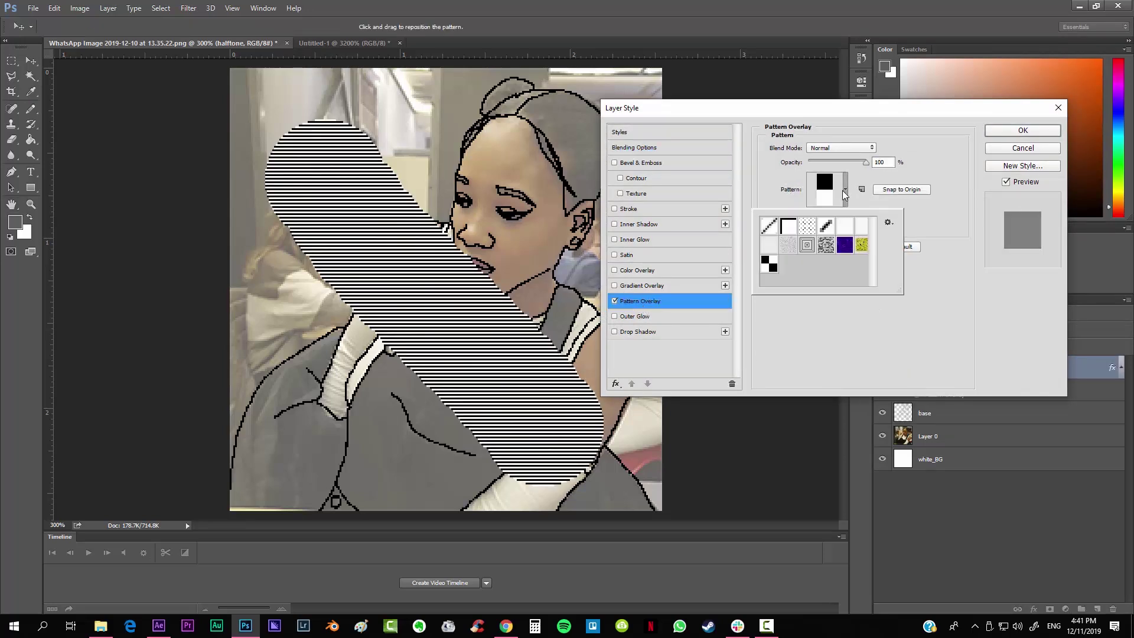
click(768, 264)
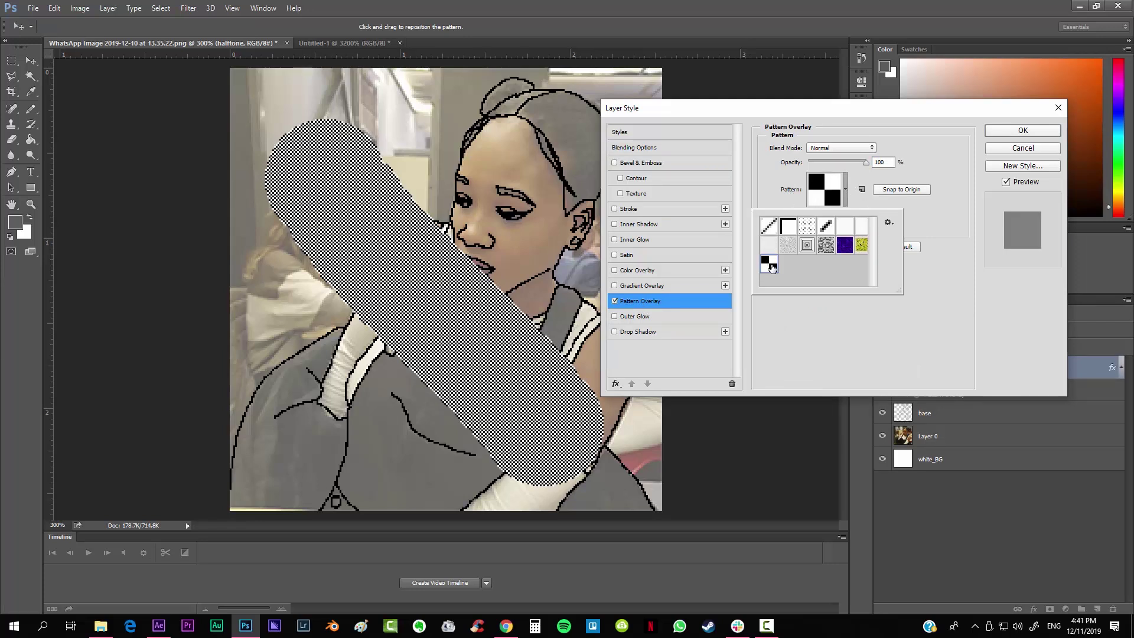
click(889, 326)
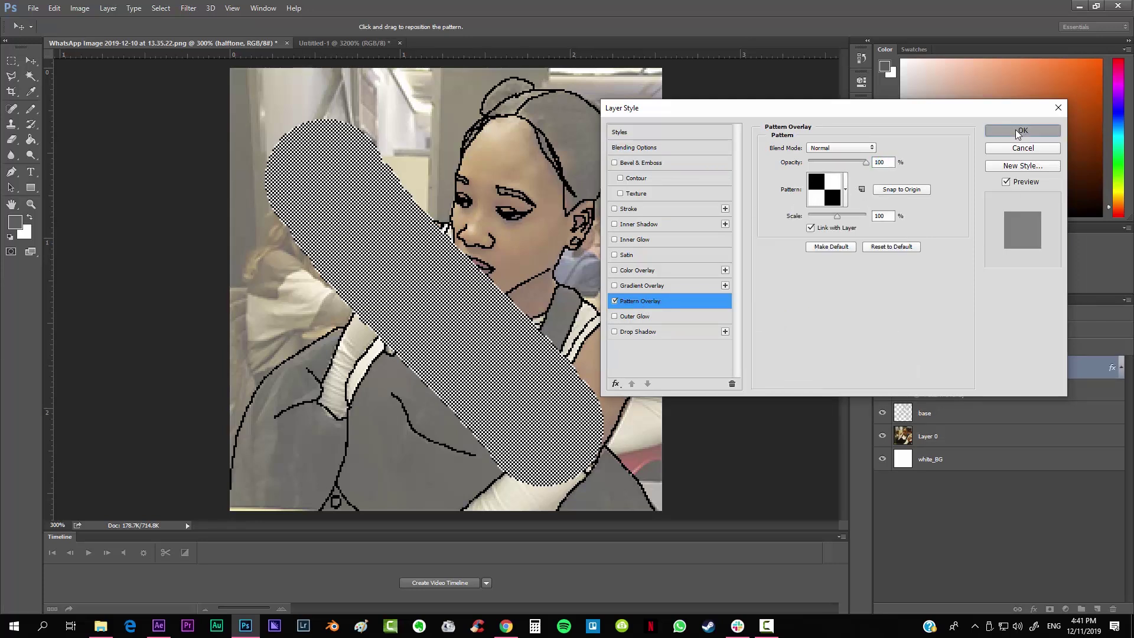
click(1020, 131)
Inspect the checkerboard pattern up close and place the halftone layer beneath the base layer.
scroll(403, 321, up, 4)
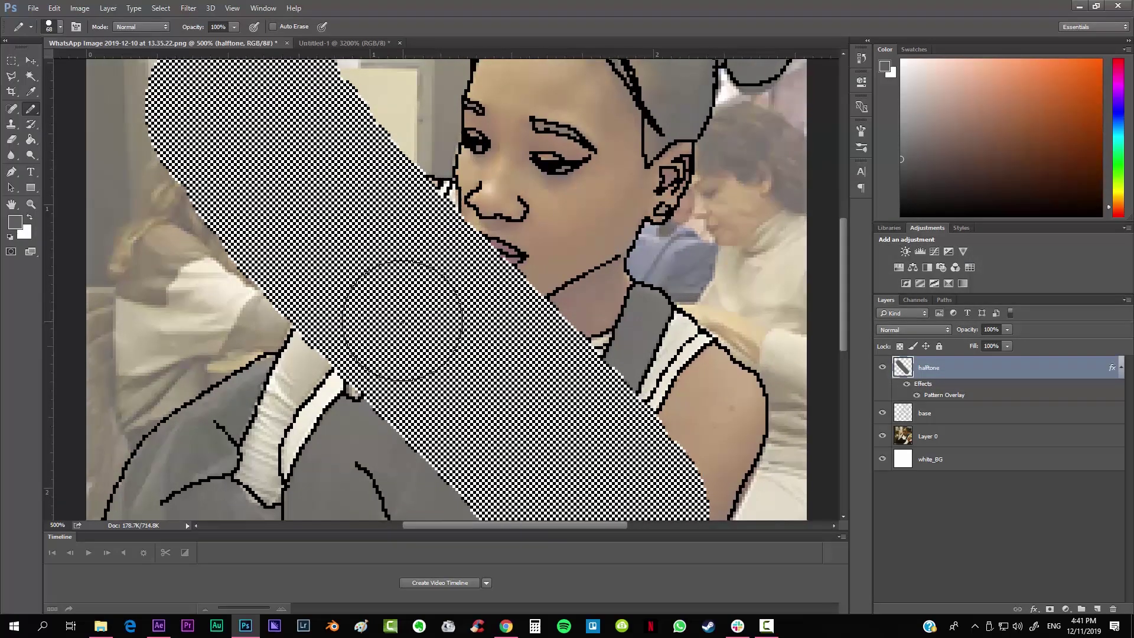
scroll(403, 320, up, 2)
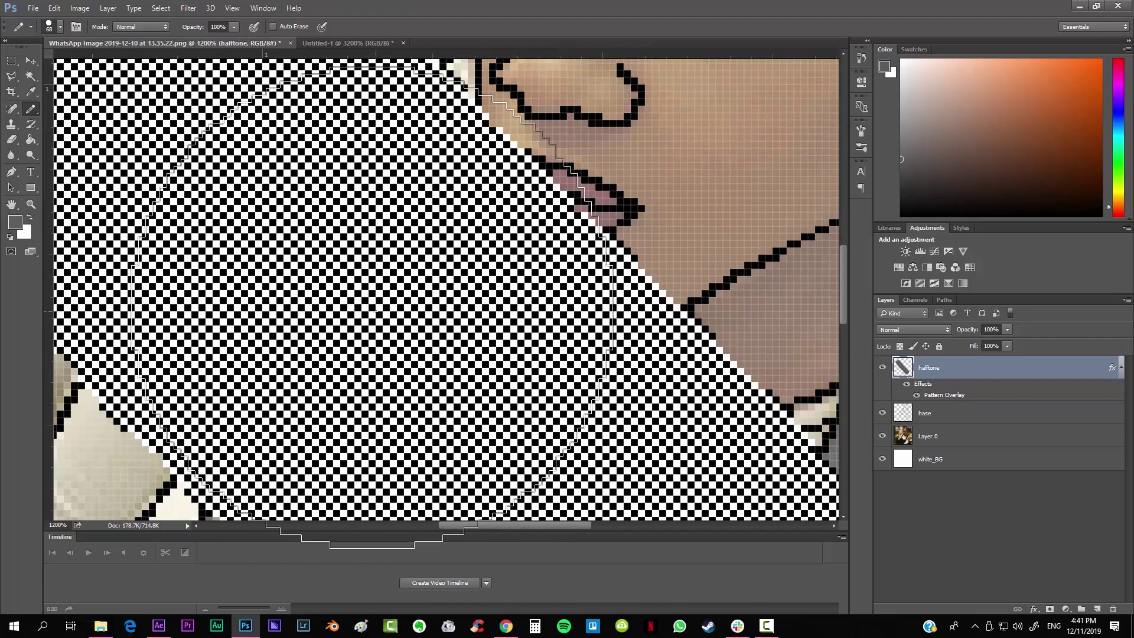
key(ctrl+minus)
key(ctrl+minus)
key(ctrl+minus)
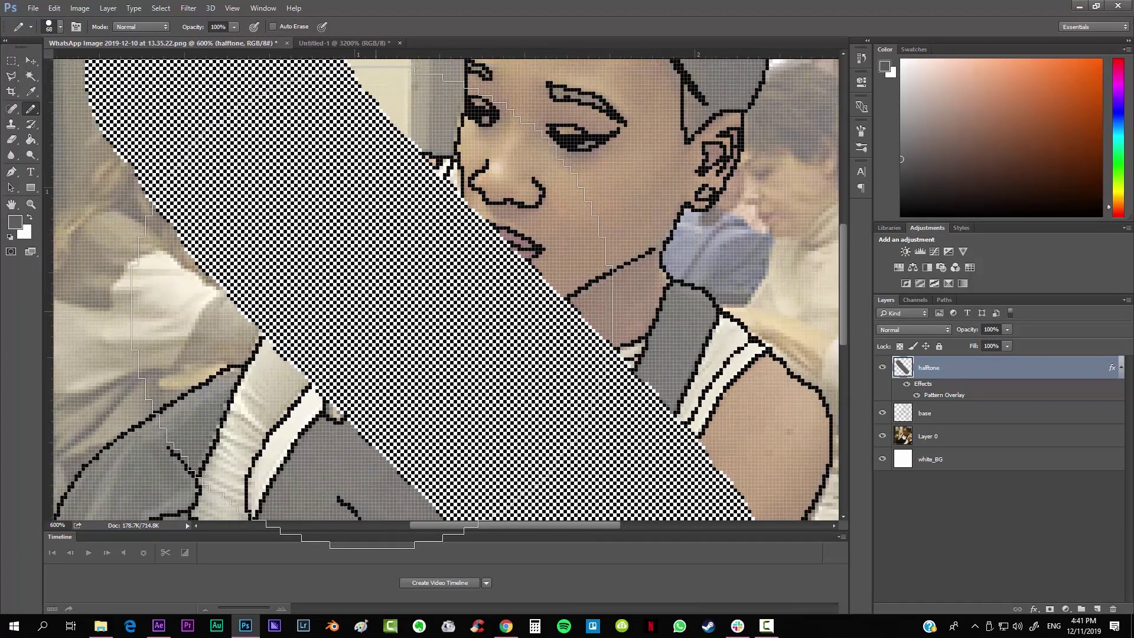
drag(942, 371, 936, 427)
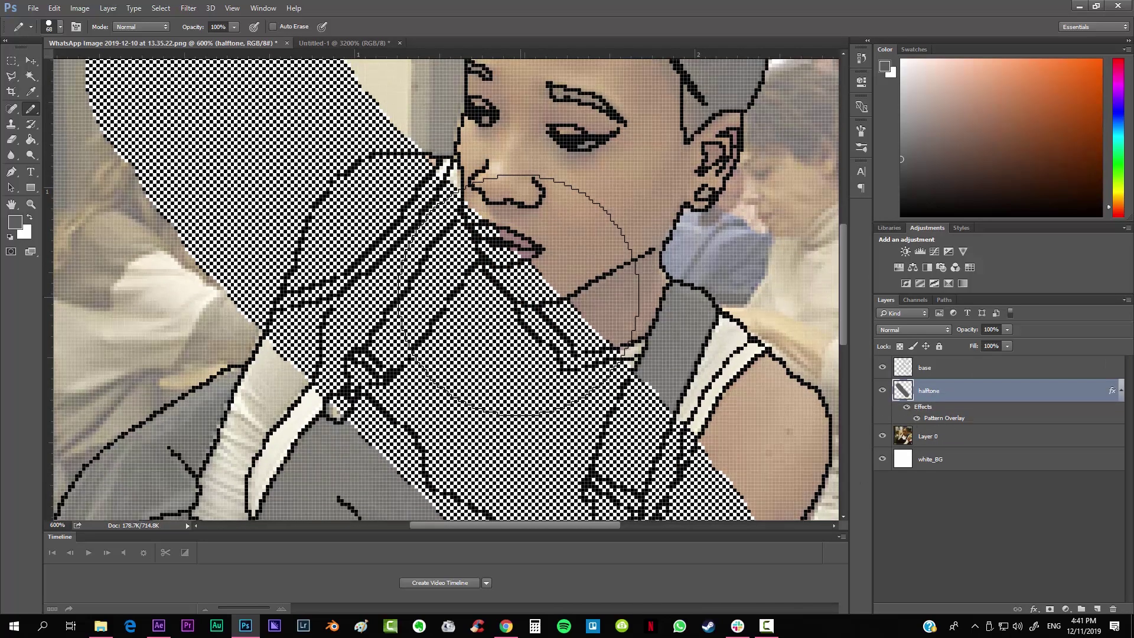
Try the halftone layer above the base layer with the Multiply blend mode and examine the result.
key(ctrl+minus)
key(ctrl+minus)
key(ctrl+minus)
key(ctrl+plus)
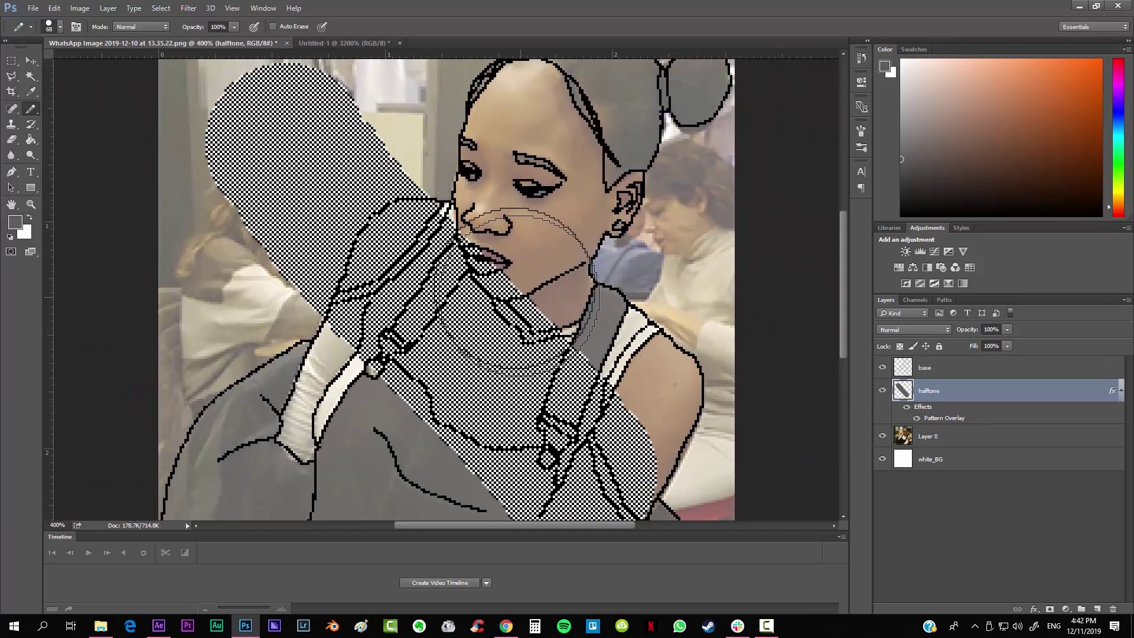
drag(945, 390, 949, 367)
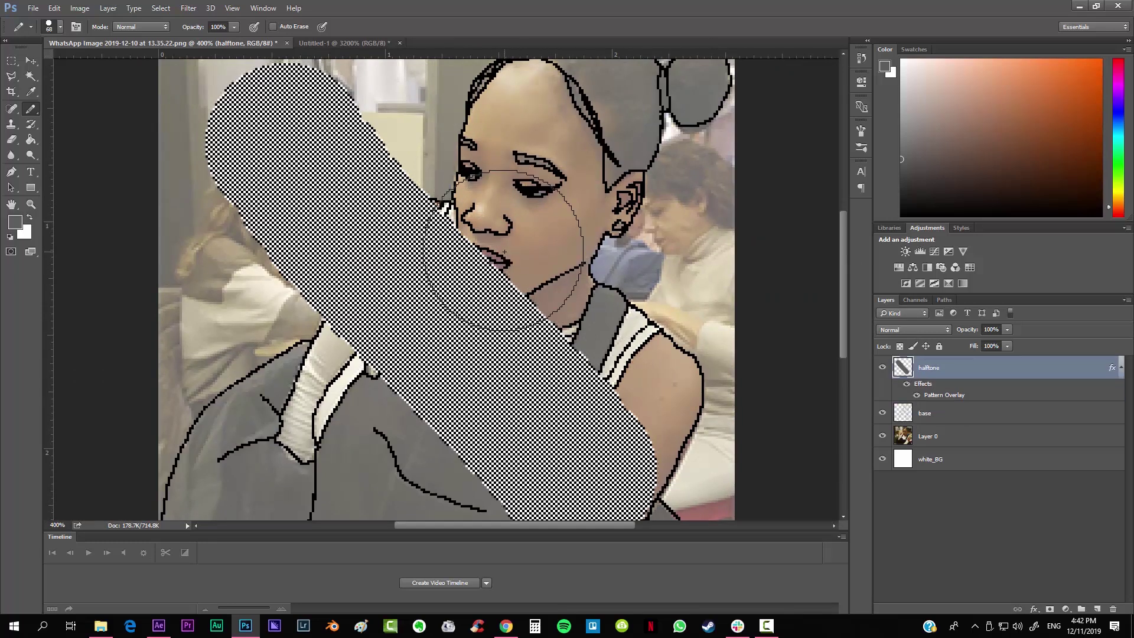
click(926, 329)
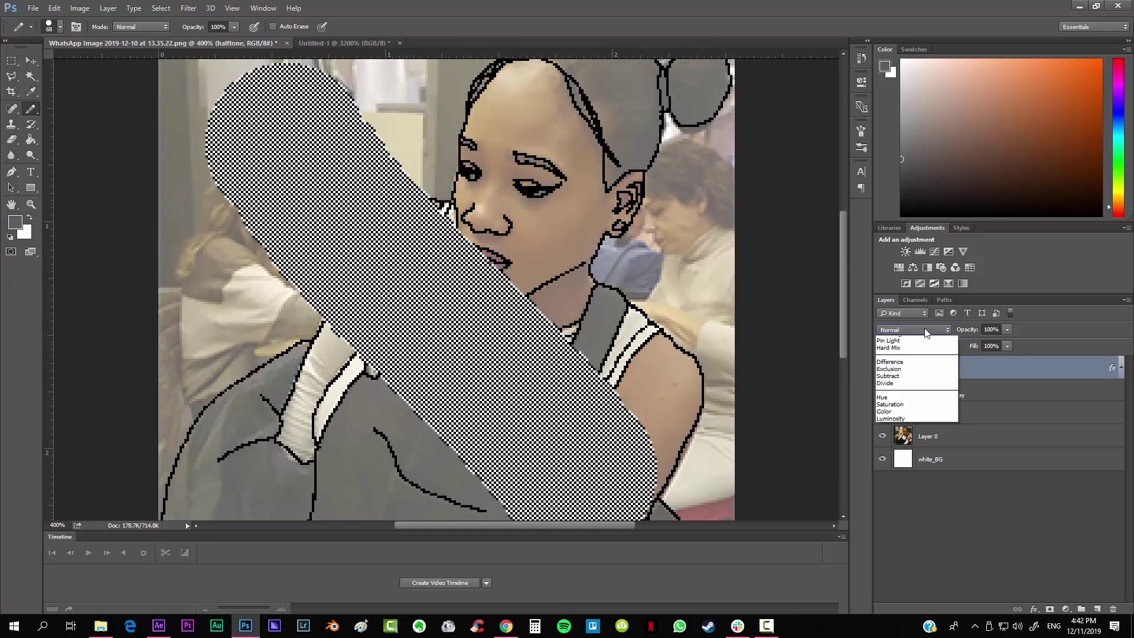
click(898, 368)
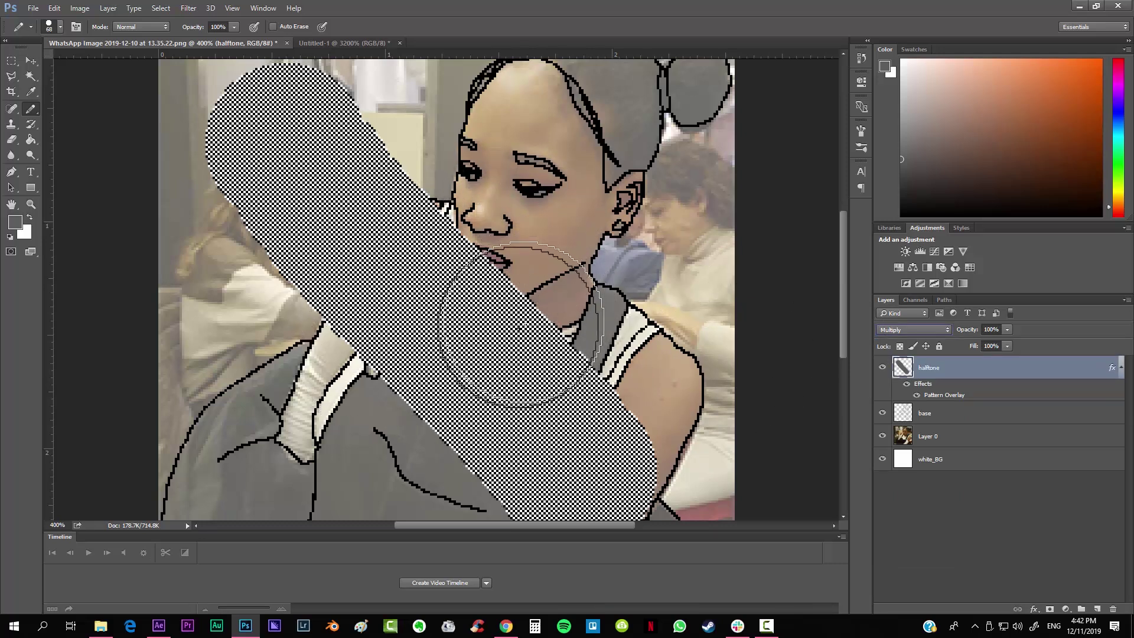
scroll(514, 328, up, 3)
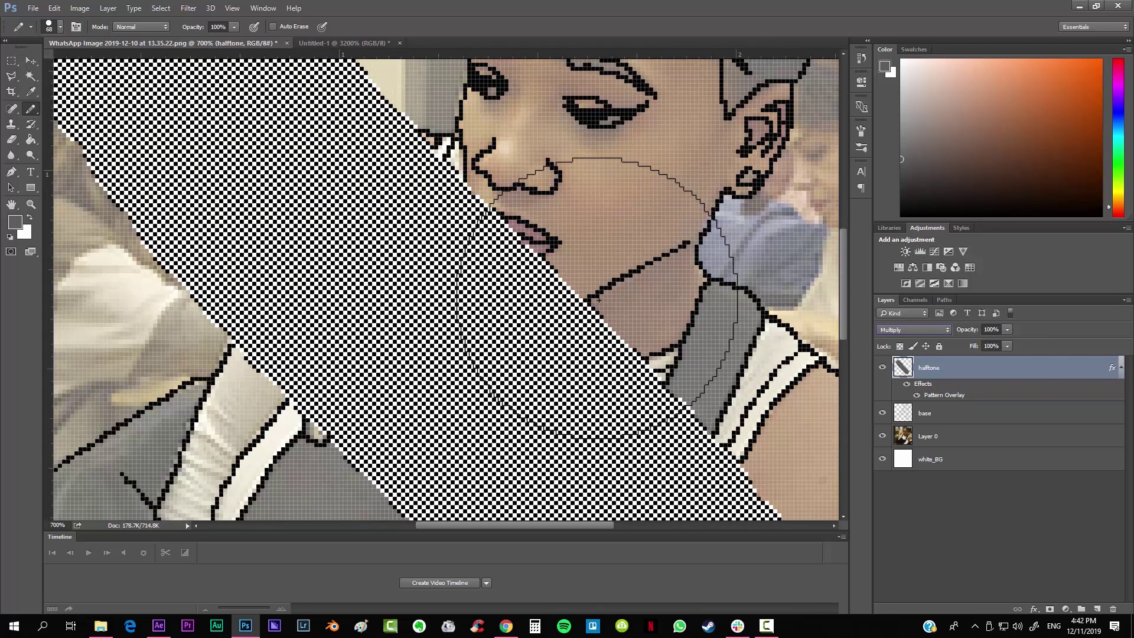
scroll(598, 299, down, 4)
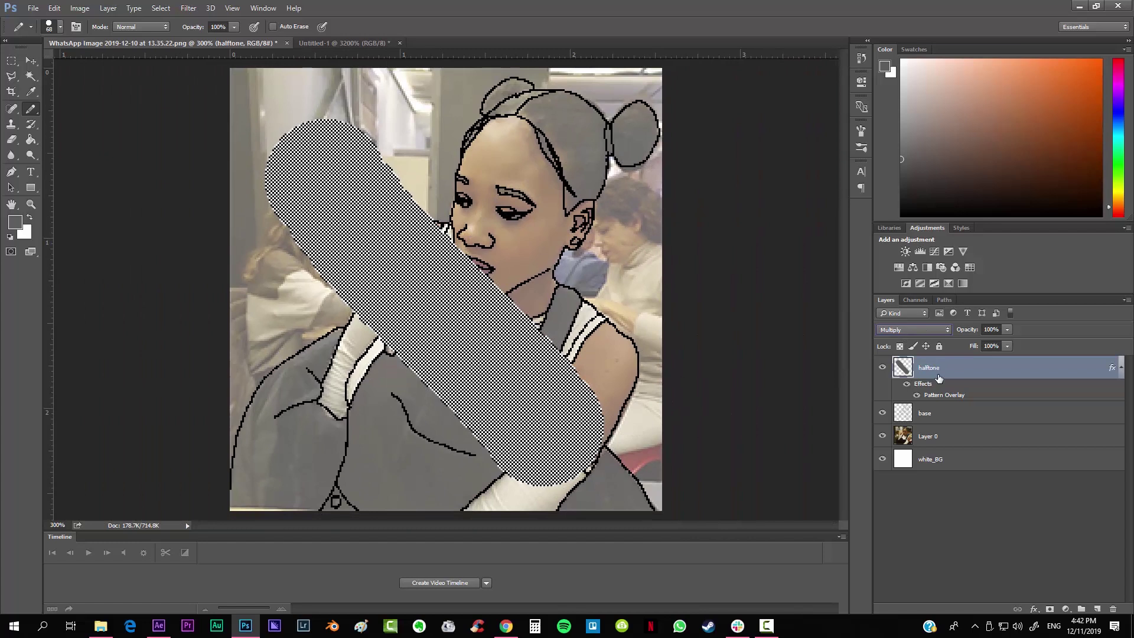
Return the halftone layer to Normal blending and place it back beneath the base layer.
click(930, 330)
click(903, 341)
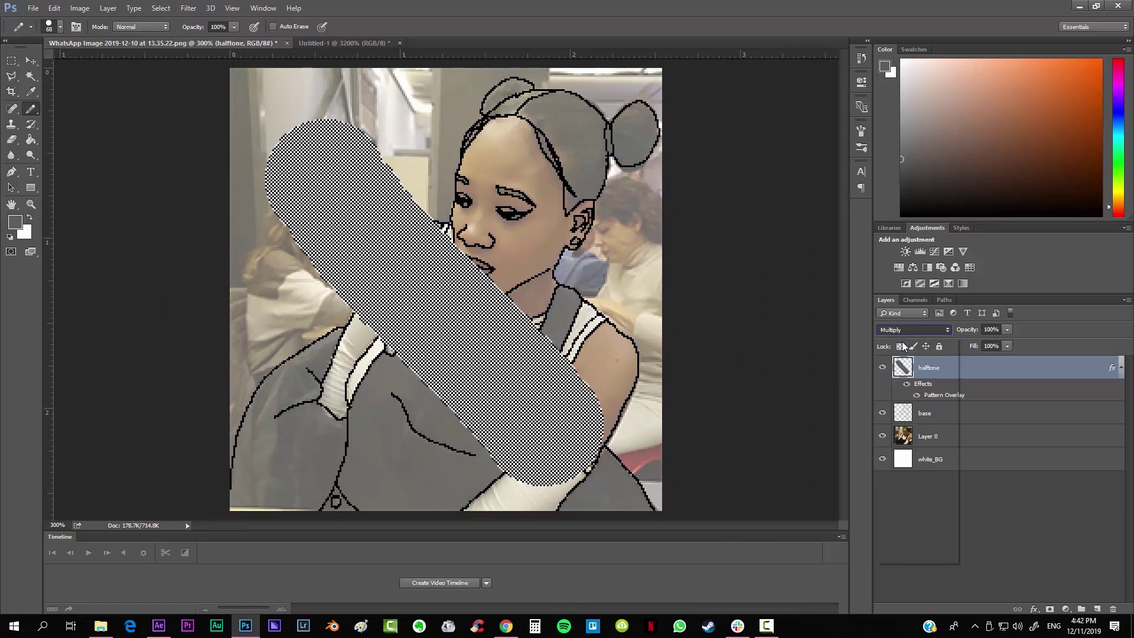
drag(931, 373, 953, 425)
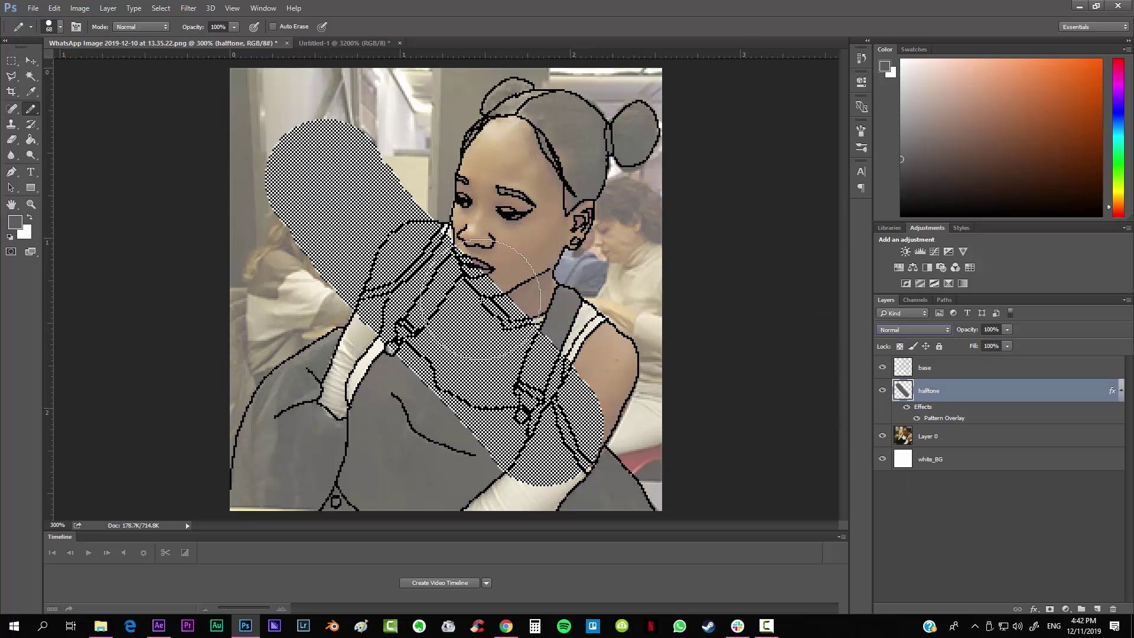
Select the whole canvas and delete the checkerboard test band from the halftone layer.
key(ctrl+a)
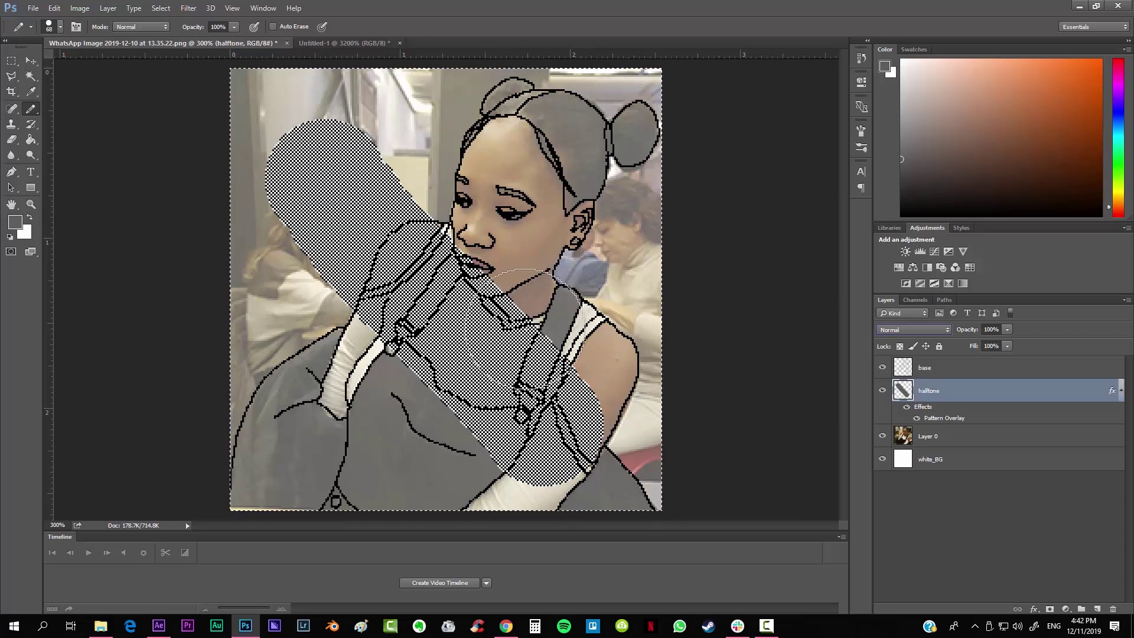
click(31, 60)
key(Delete)
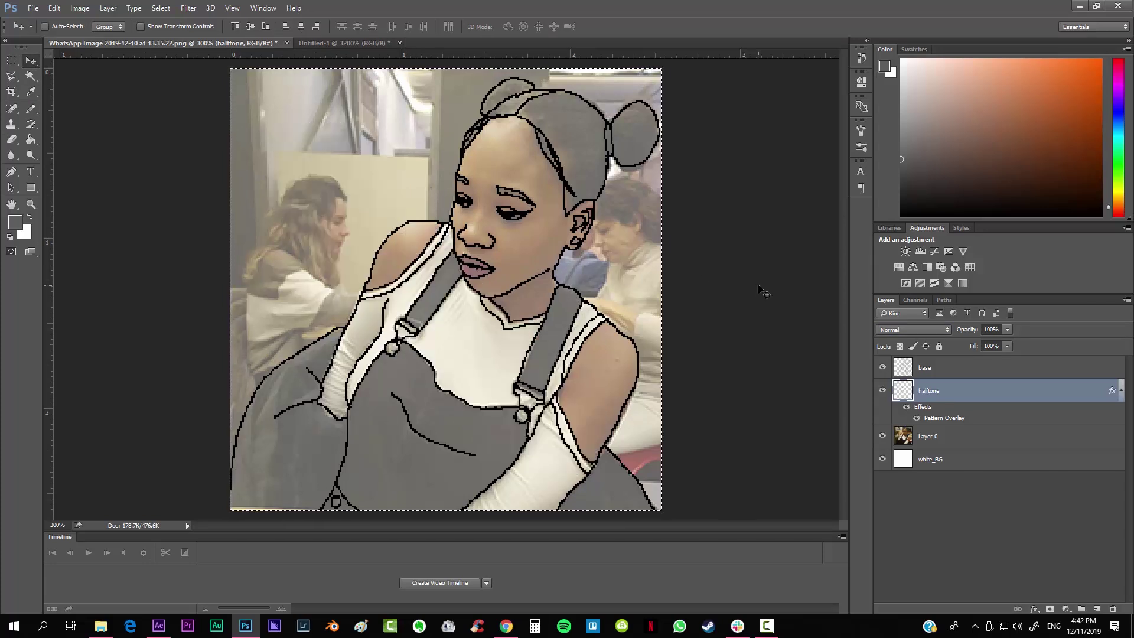
Switch to the Pencil tool and reduce its size to 1 px for painting on the halftone layer.
scroll(463, 353, up, 1)
scroll(449, 360, down, 3)
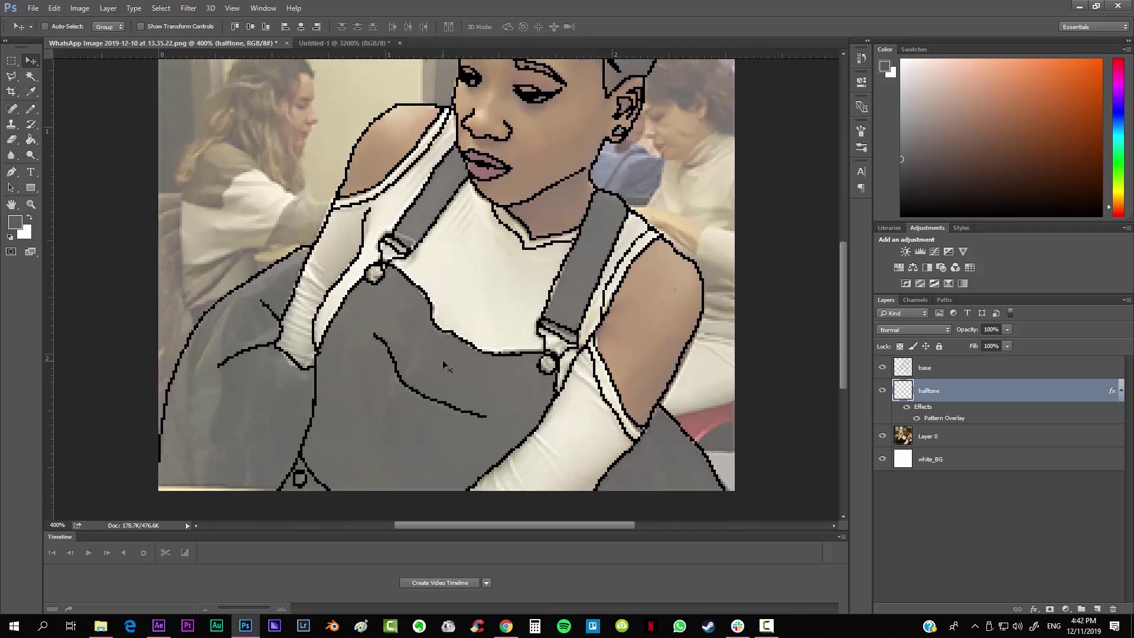
key(ctrl+plus)
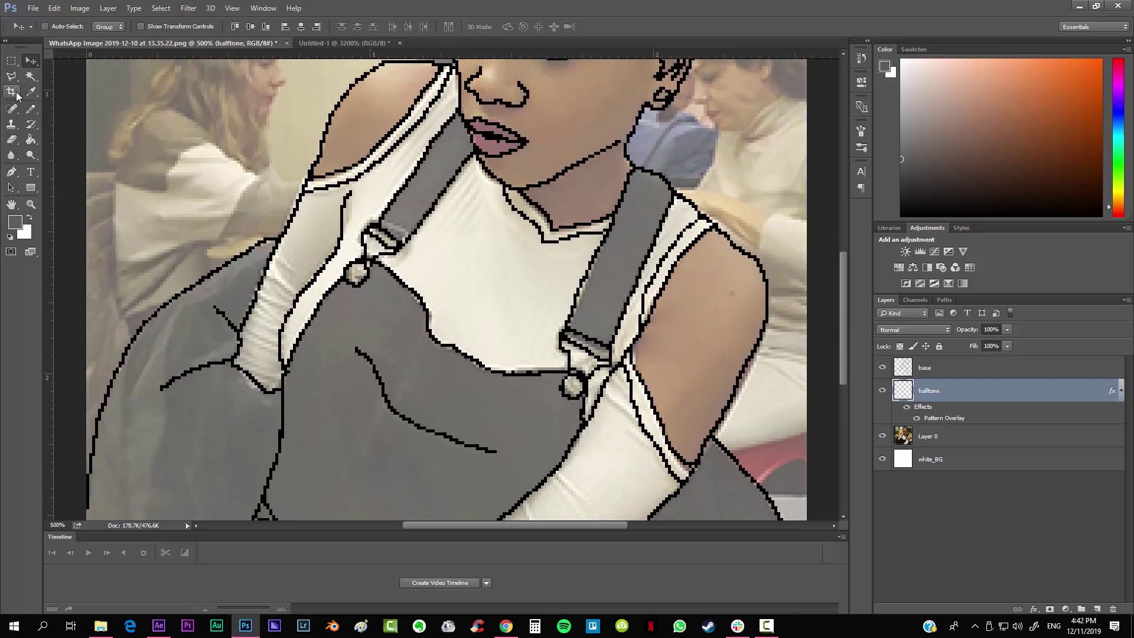
click(32, 110)
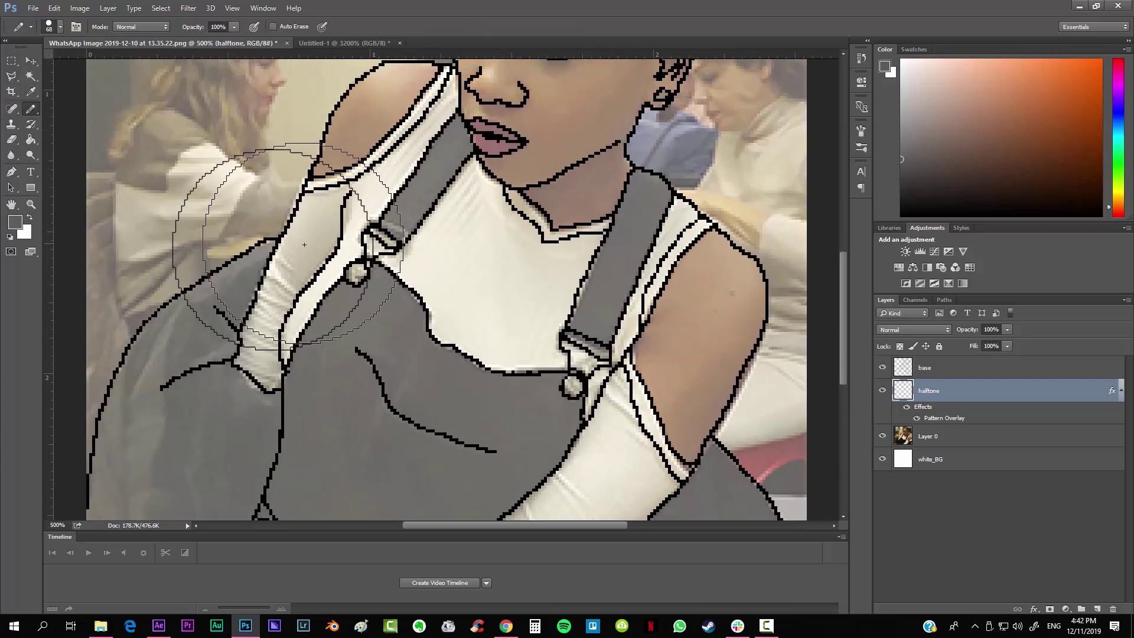
click(60, 26)
drag(88, 64, 47, 66)
key(Return)
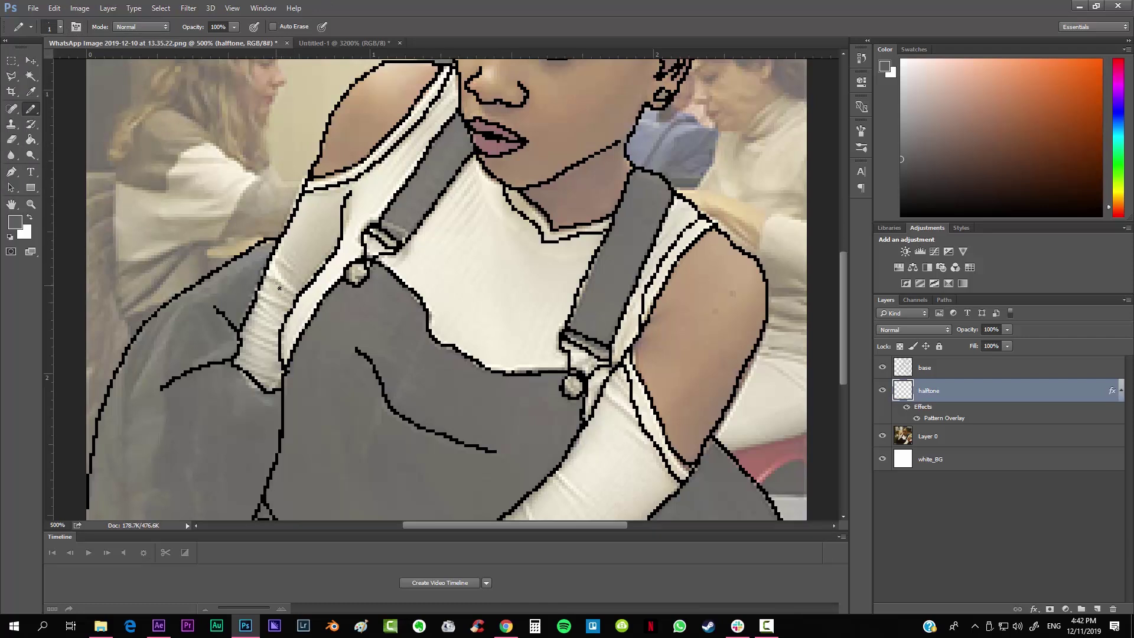
Try halftone strokes on the lower sleeve folds and preview them with the photo layer temporarily hidden.
mouse_move(273, 281)
mouse_down()
mouse_move(270, 327)
mouse_move(281, 371)
mouse_move(251, 358)
mouse_up()
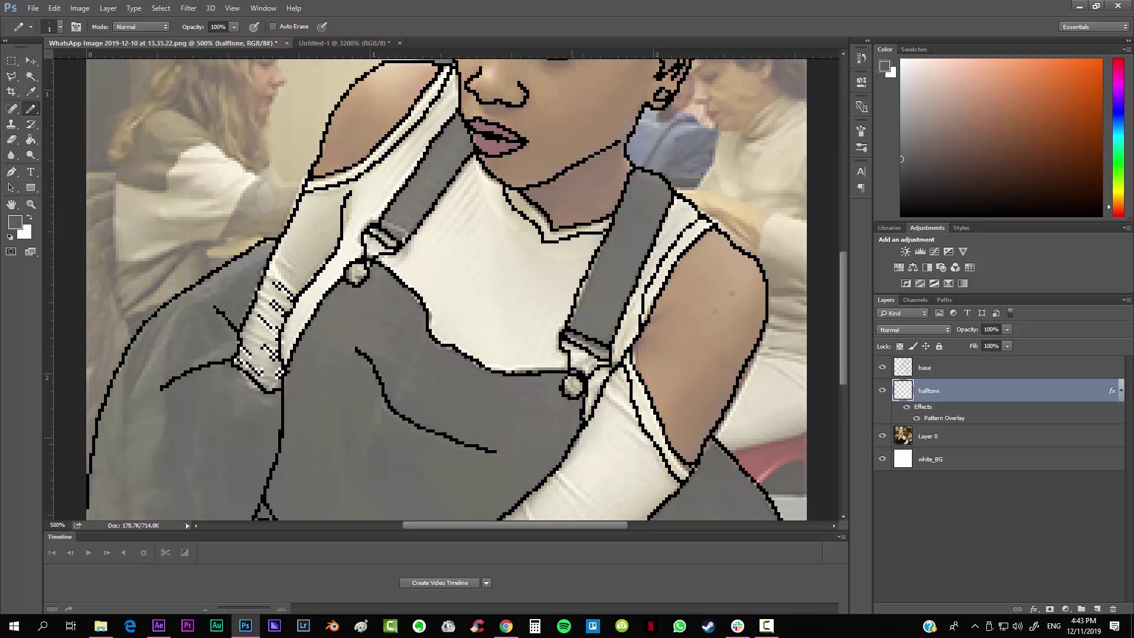
click(882, 435)
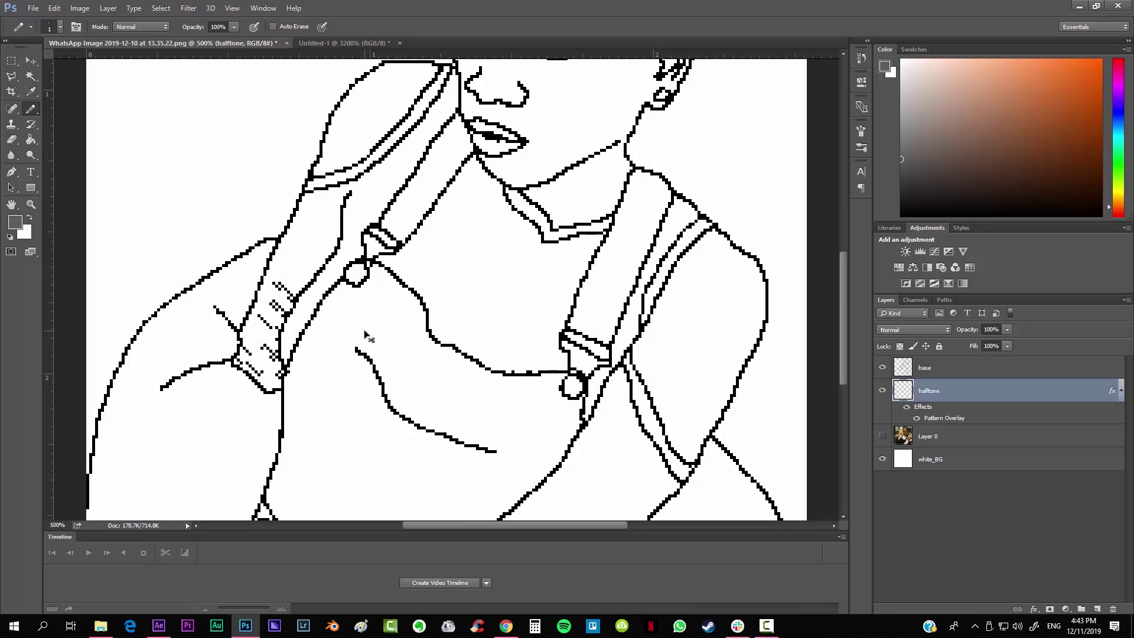
click(882, 435)
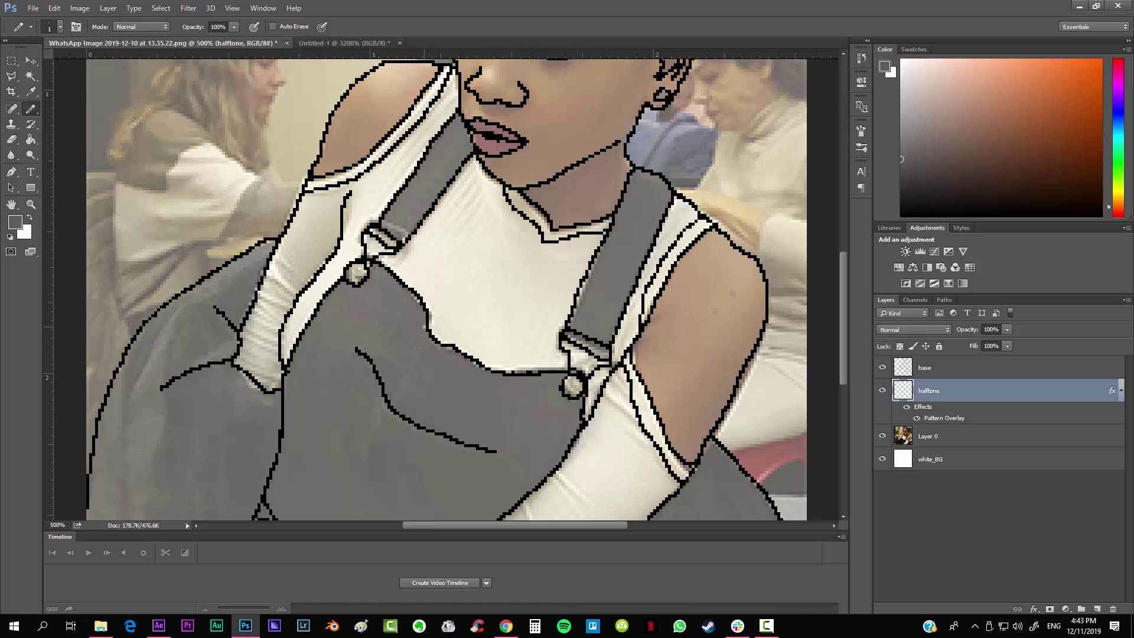
Examine the halftone shading and outlines on white with the photo layer temporarily hidden.
key(ctrl+plus)
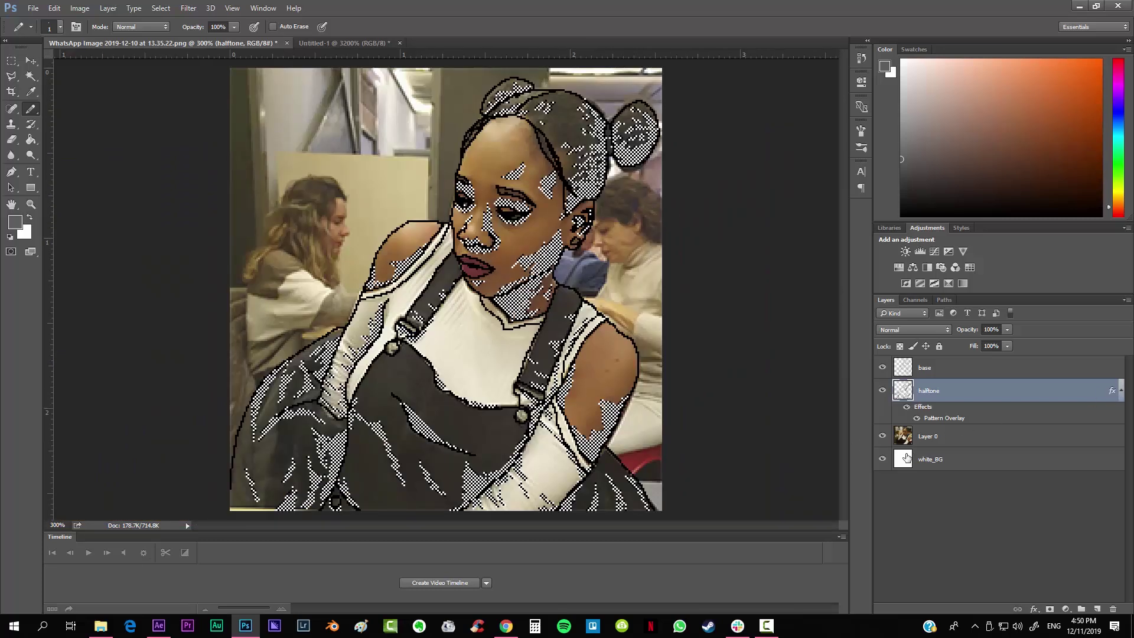
click(881, 437)
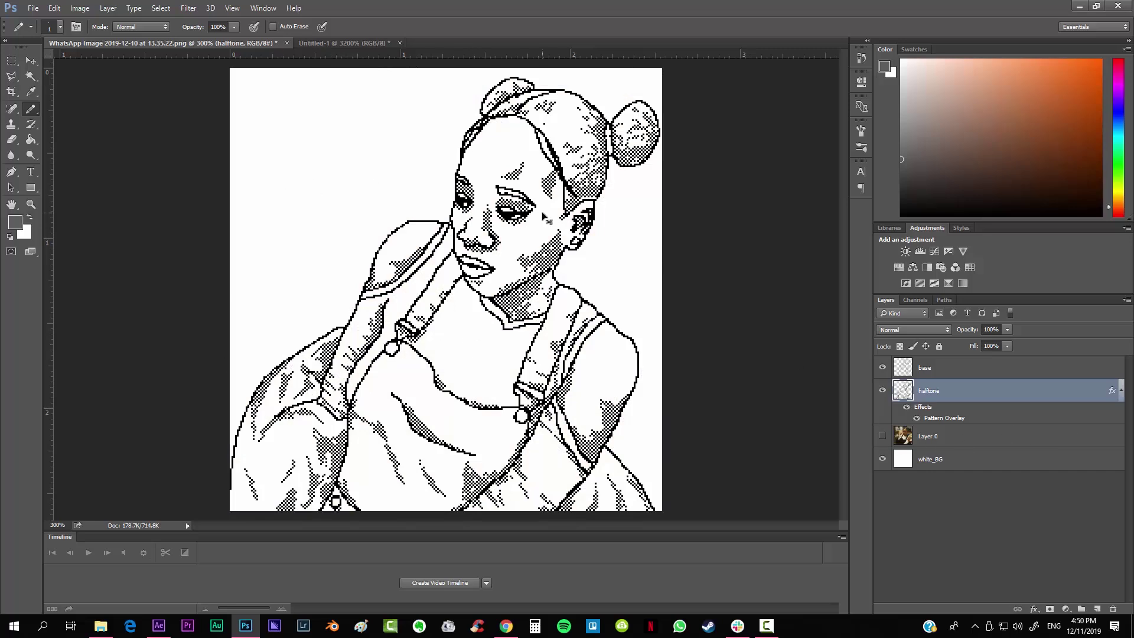
key(ctrl+plus)
key(ctrl+plus)
key(ctrl+minus)
key(ctrl+minus)
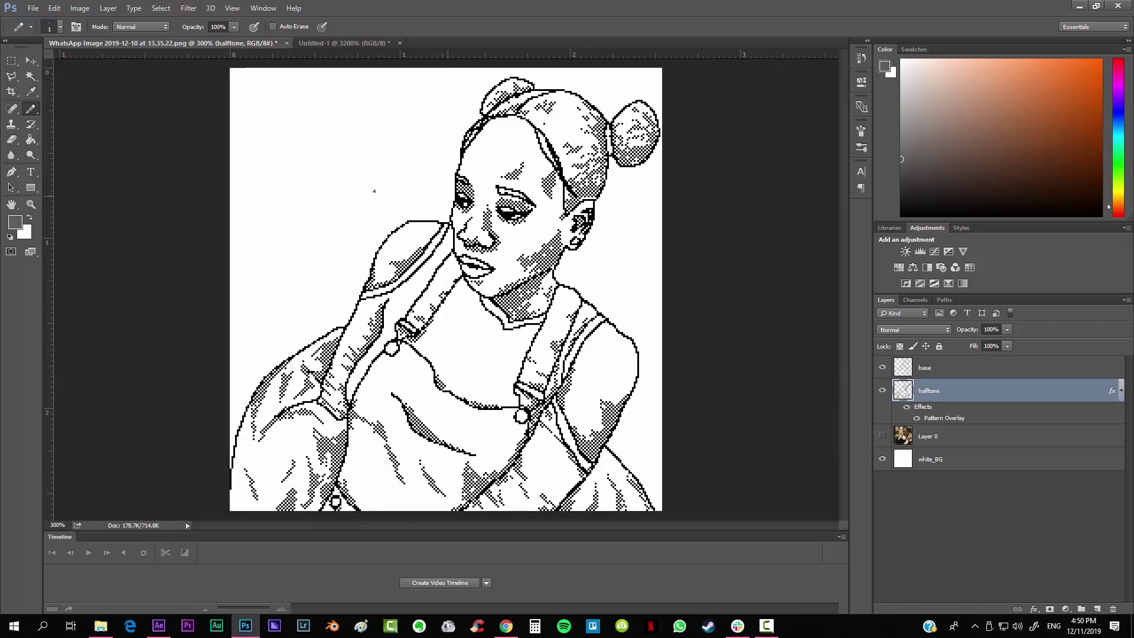
click(882, 435)
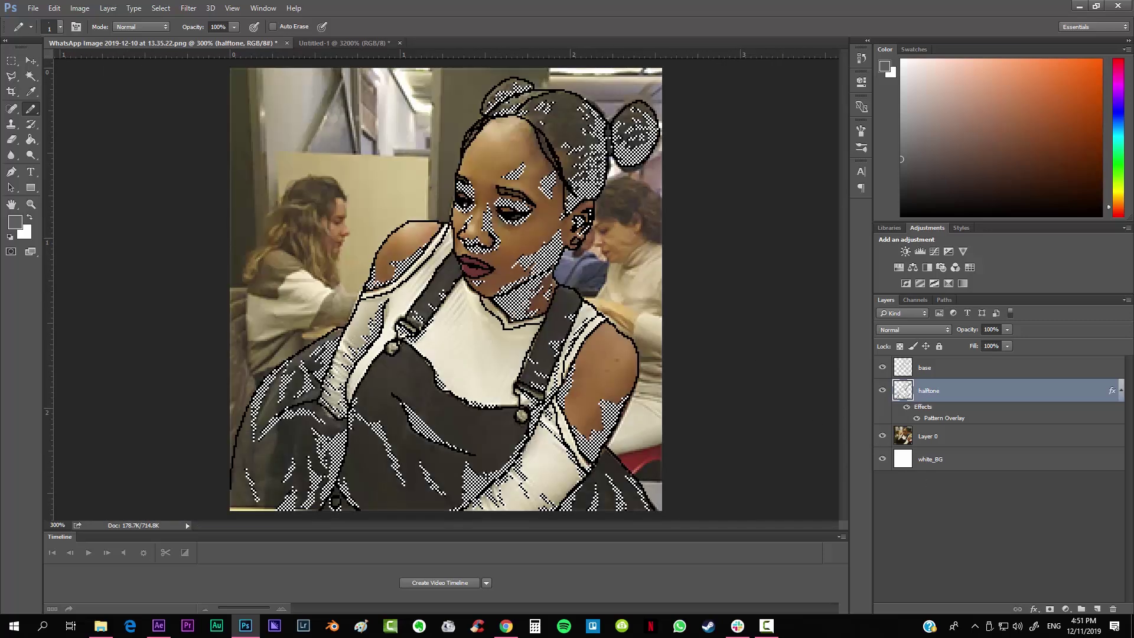
Add small halftone fold strokes to the front of the white shirt and hide the photo in Layer 0.
key(ctrl+plus)
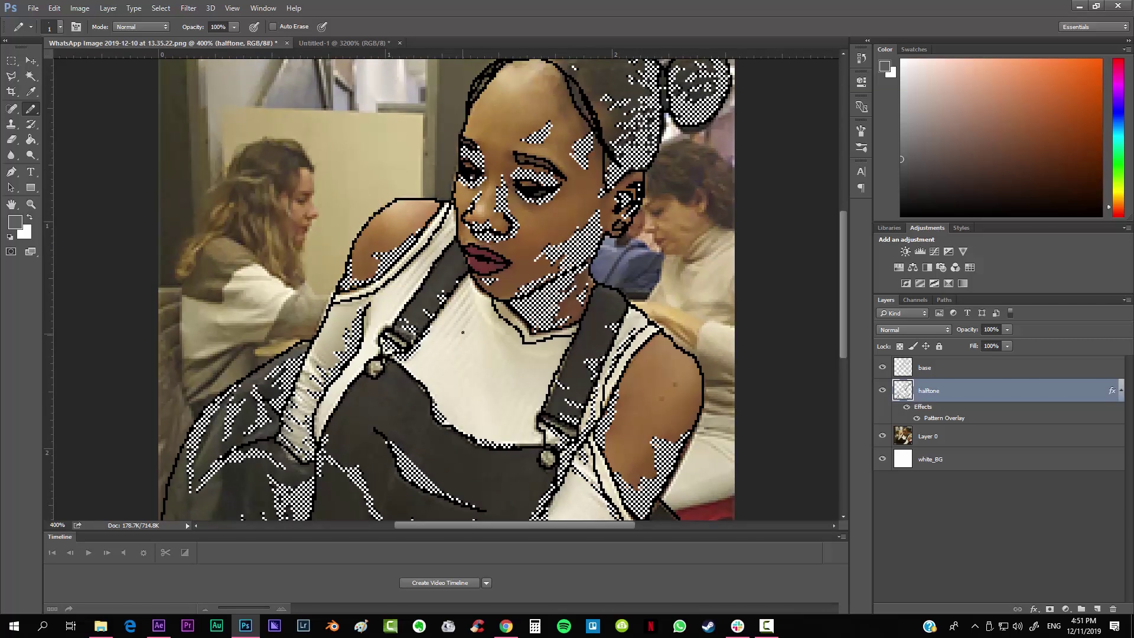
drag(458, 309, 456, 322)
drag(506, 422, 521, 414)
drag(548, 360, 520, 372)
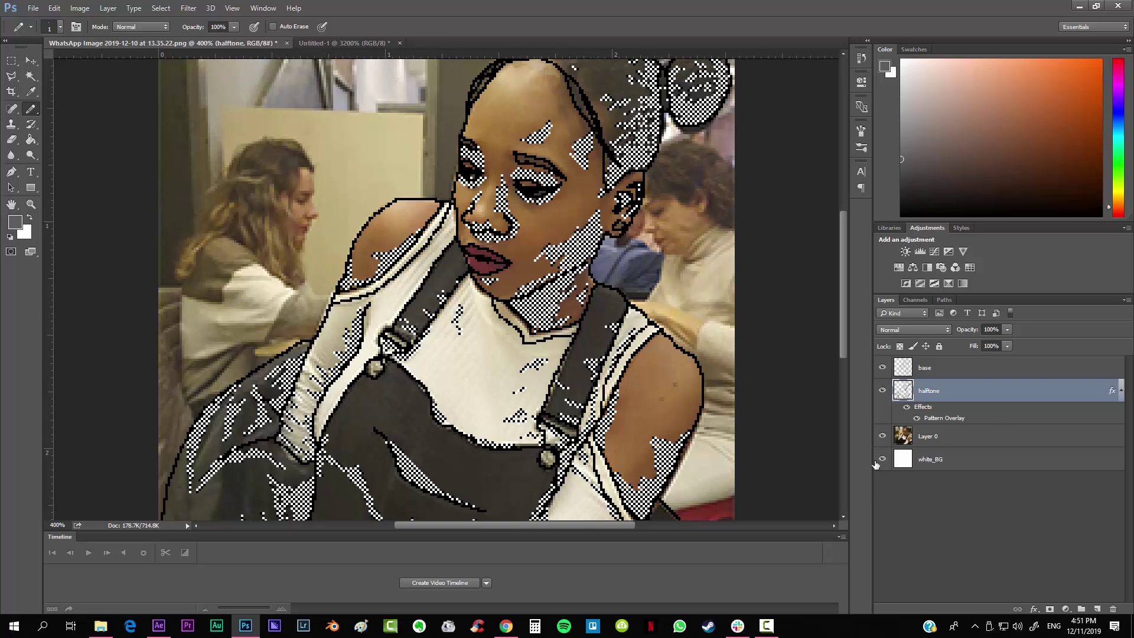
click(882, 436)
key(ctrl+minus)
key(ctrl+minus)
key(ctrl+plus)
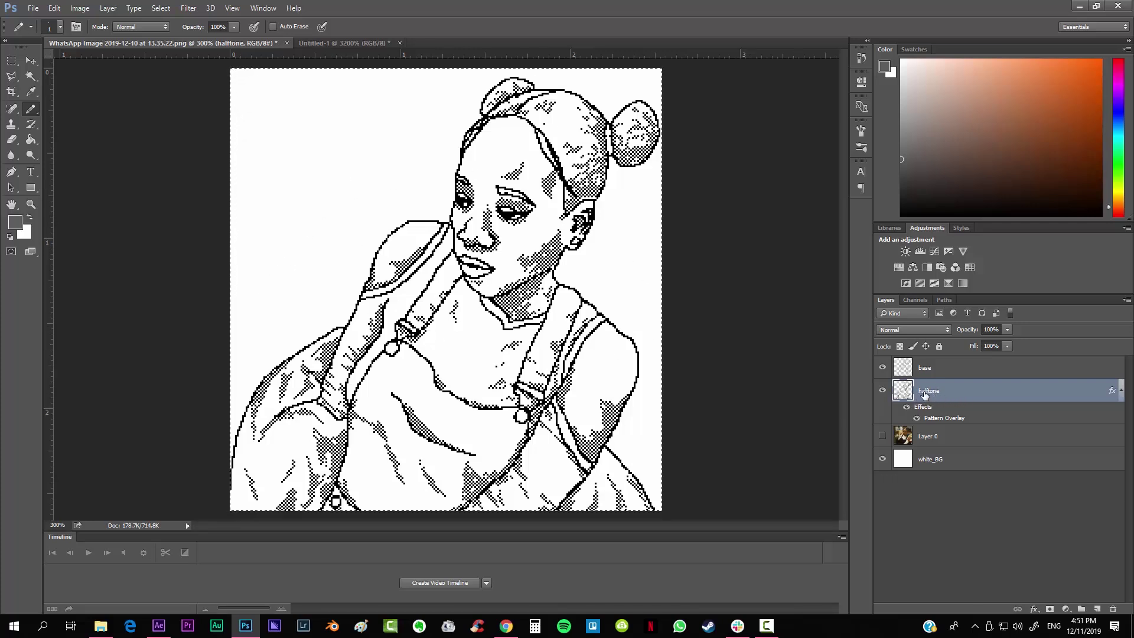
Move the halftone layer above the base layer and rasterize its layer style.
drag(924, 395, 924, 359)
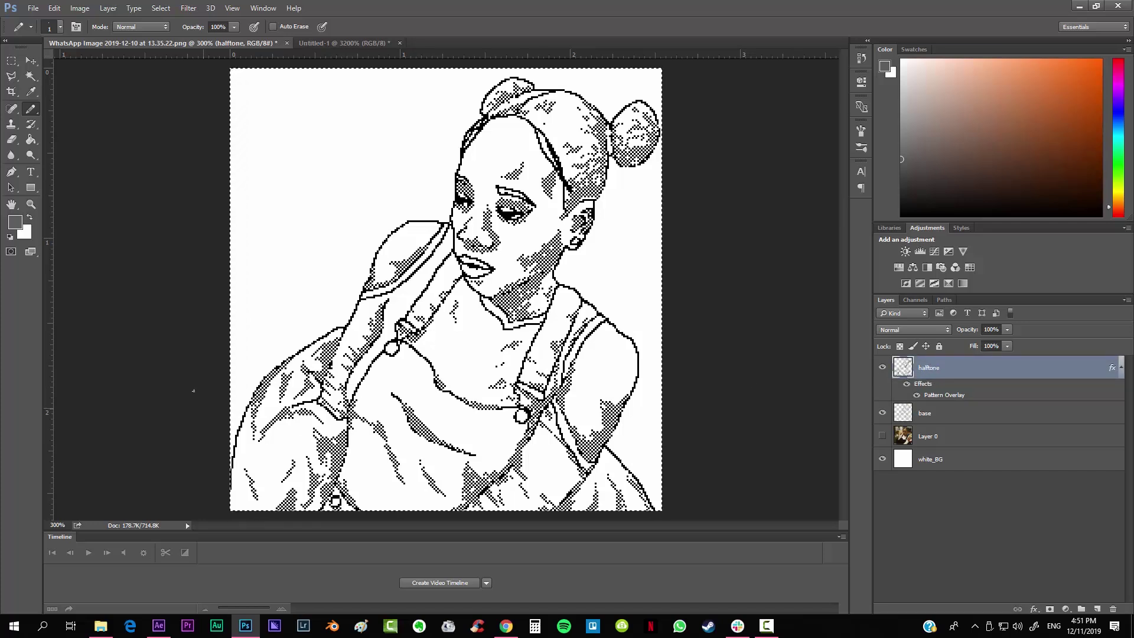
key(ctrl+bracketleft)
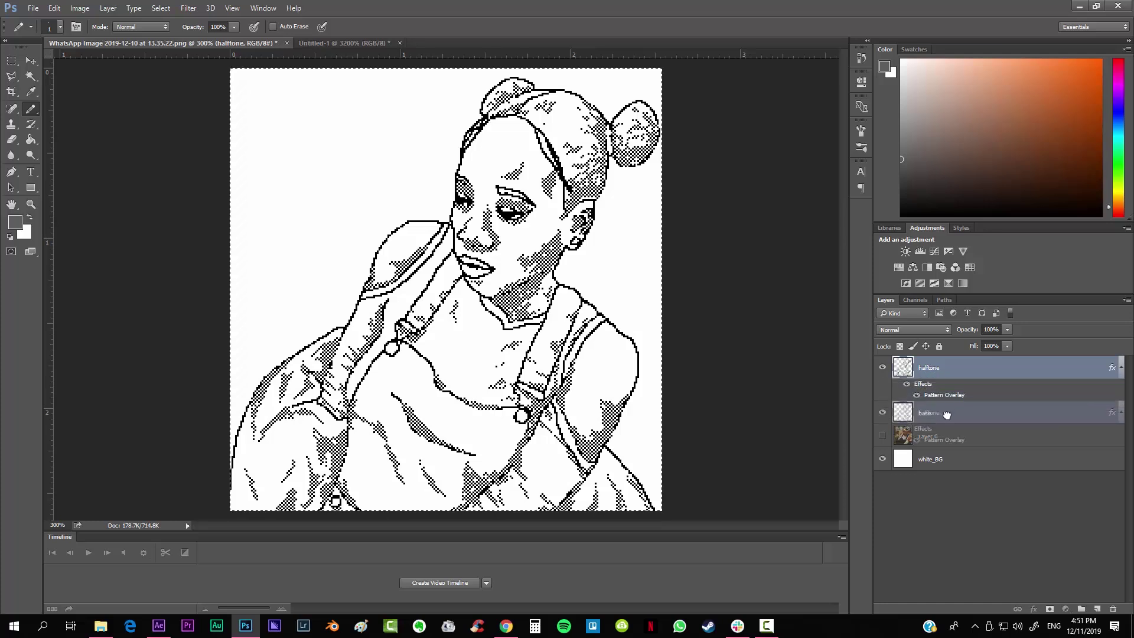
drag(921, 396, 925, 359)
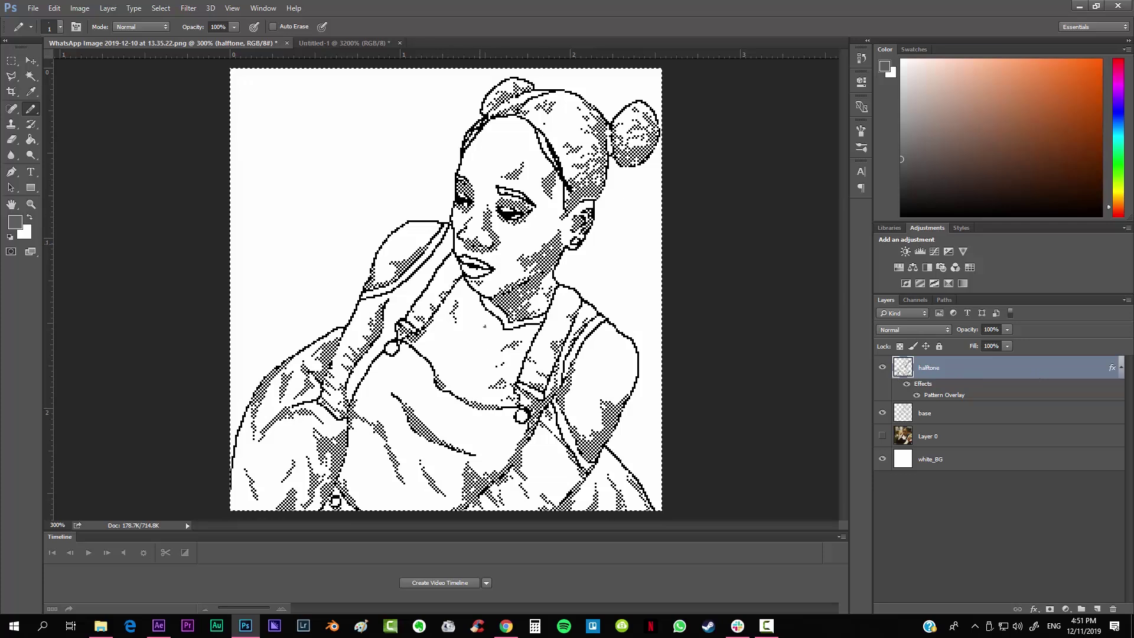
right_click(1009, 370)
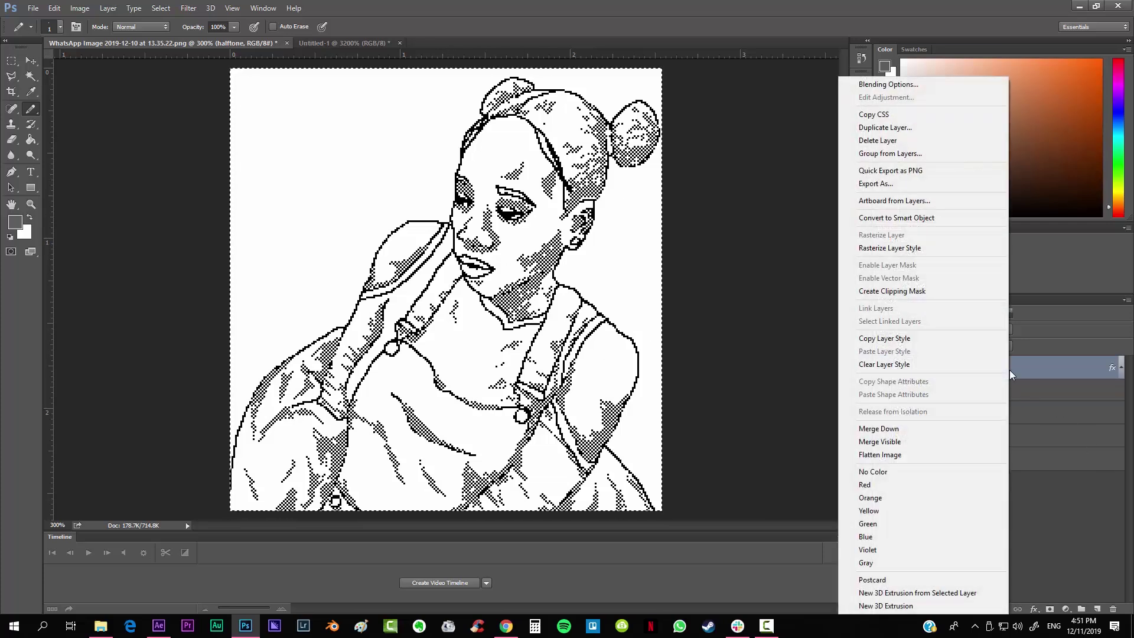
click(901, 249)
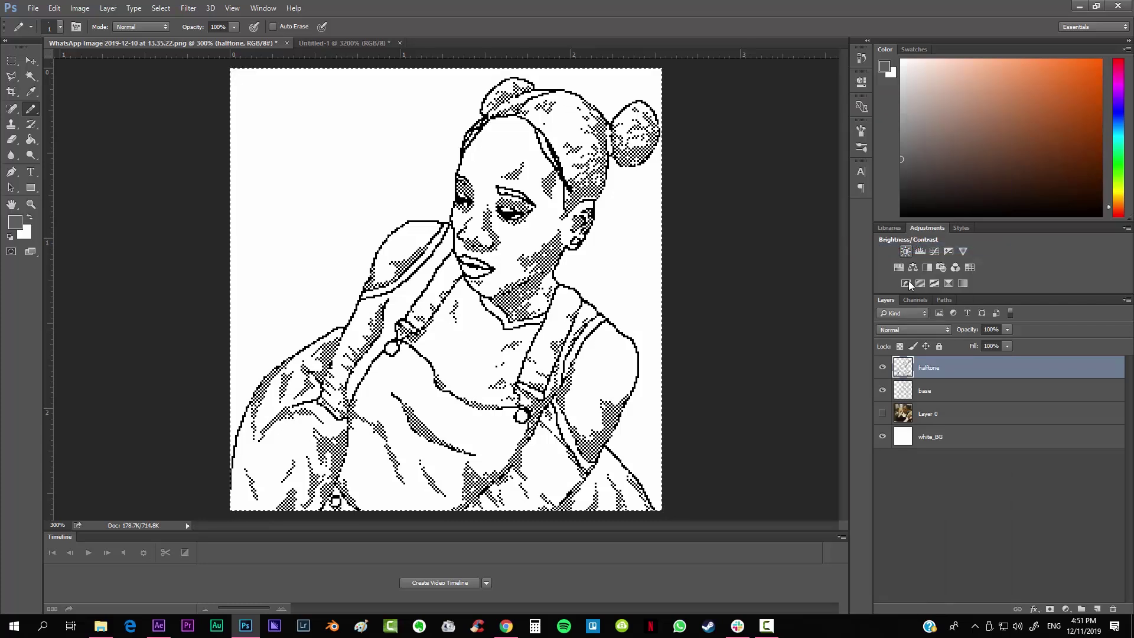
Set the halftone layer's blend mode to Multiply.
click(927, 329)
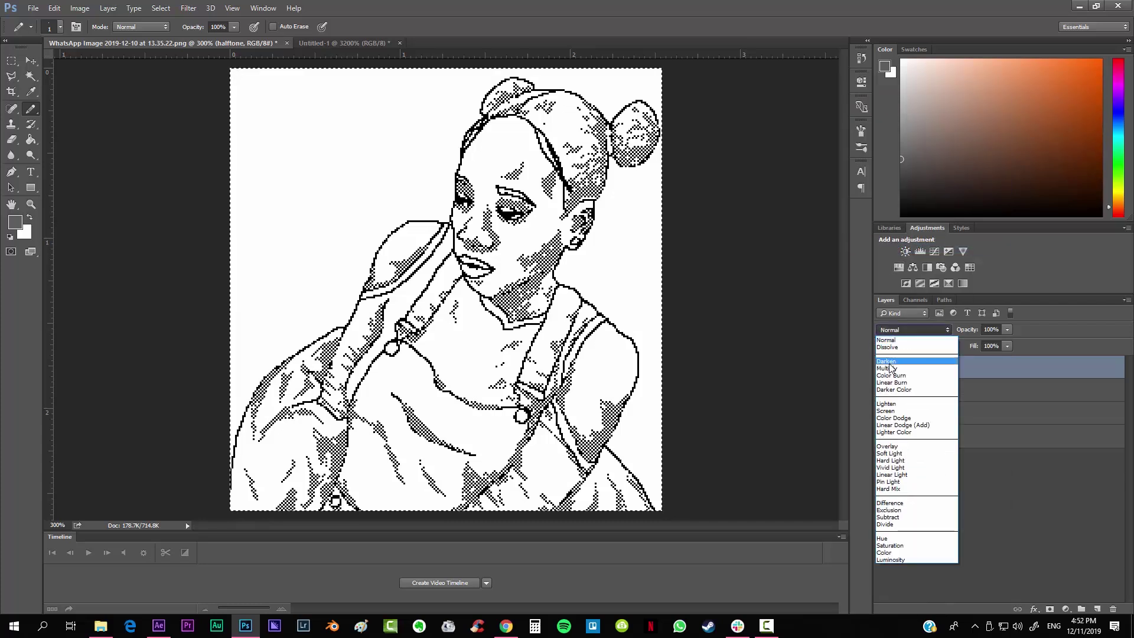
key(Escape)
key(Down)
key(Down)
key(Down)
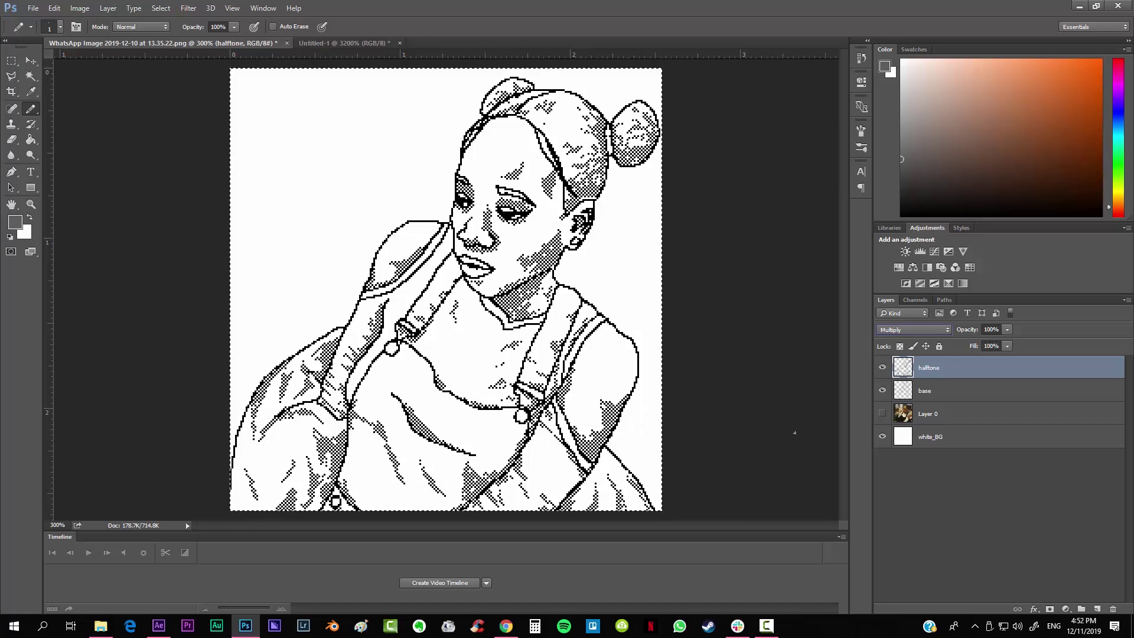
Create a new layer named "color" directly beneath the base layer and hide the halftone layer.
click(103, 10)
mouse_move(127, 23)
click(267, 18)
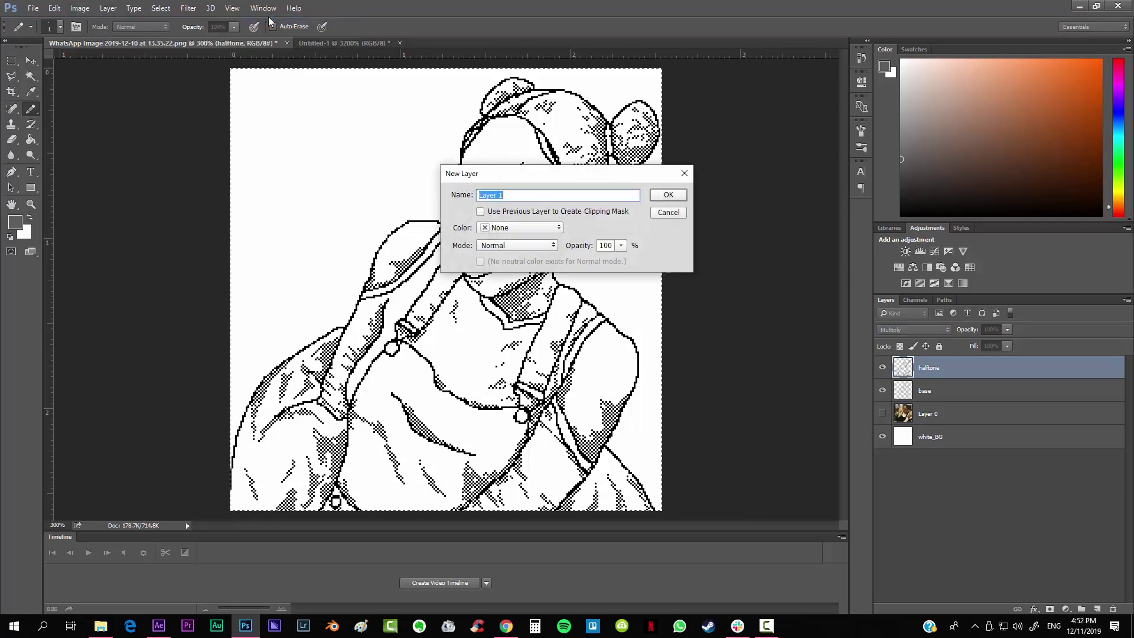
text(color)
key(Return)
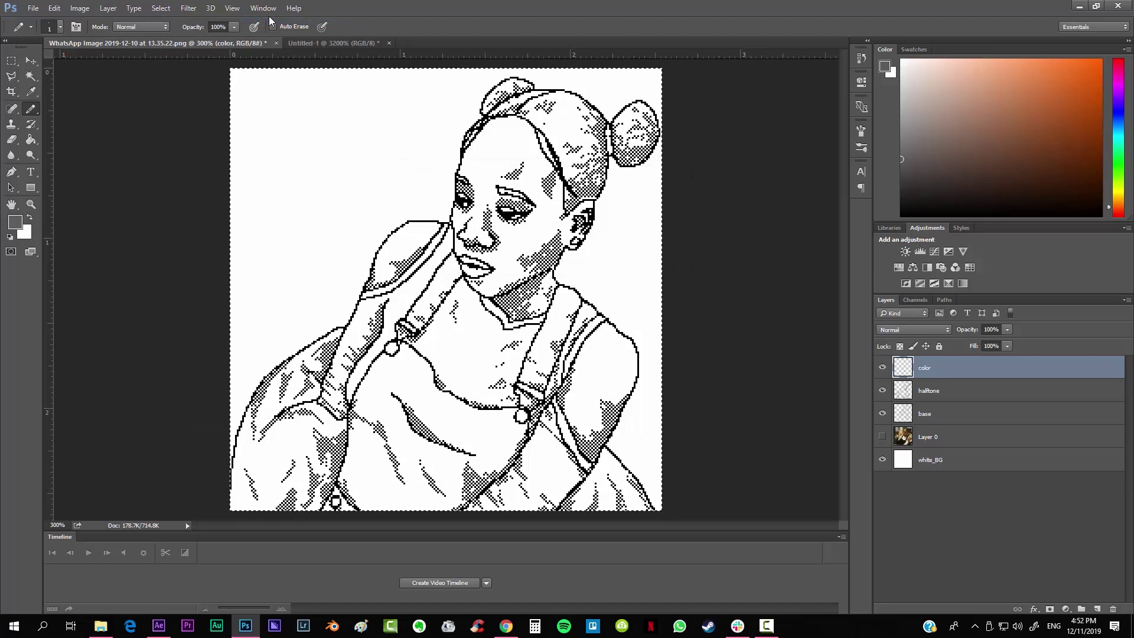
drag(939, 371, 942, 426)
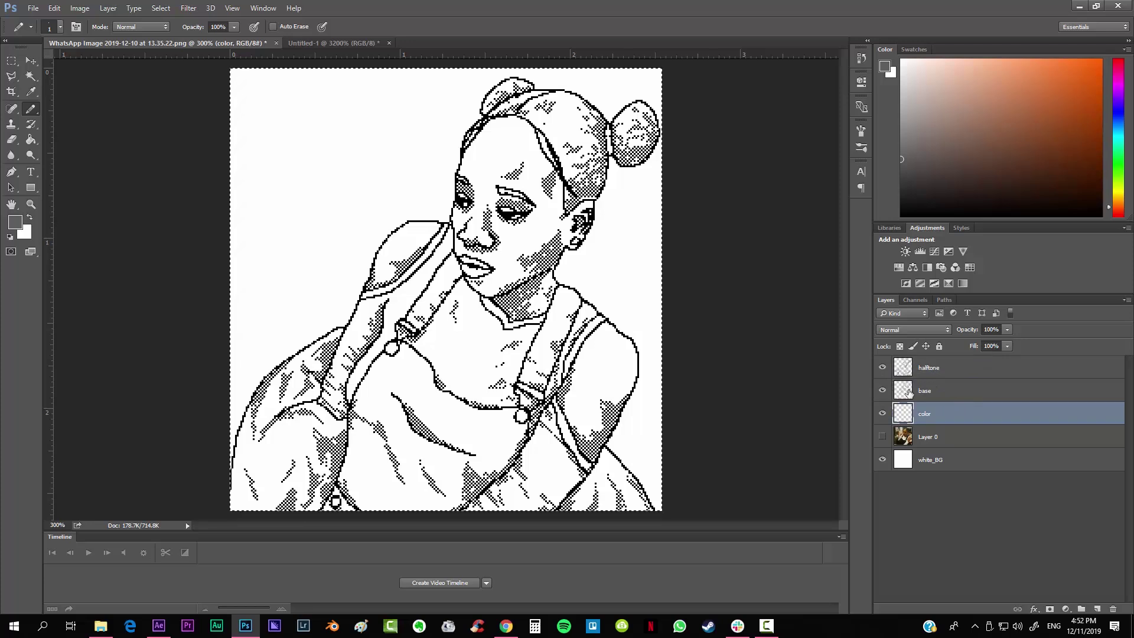
click(883, 368)
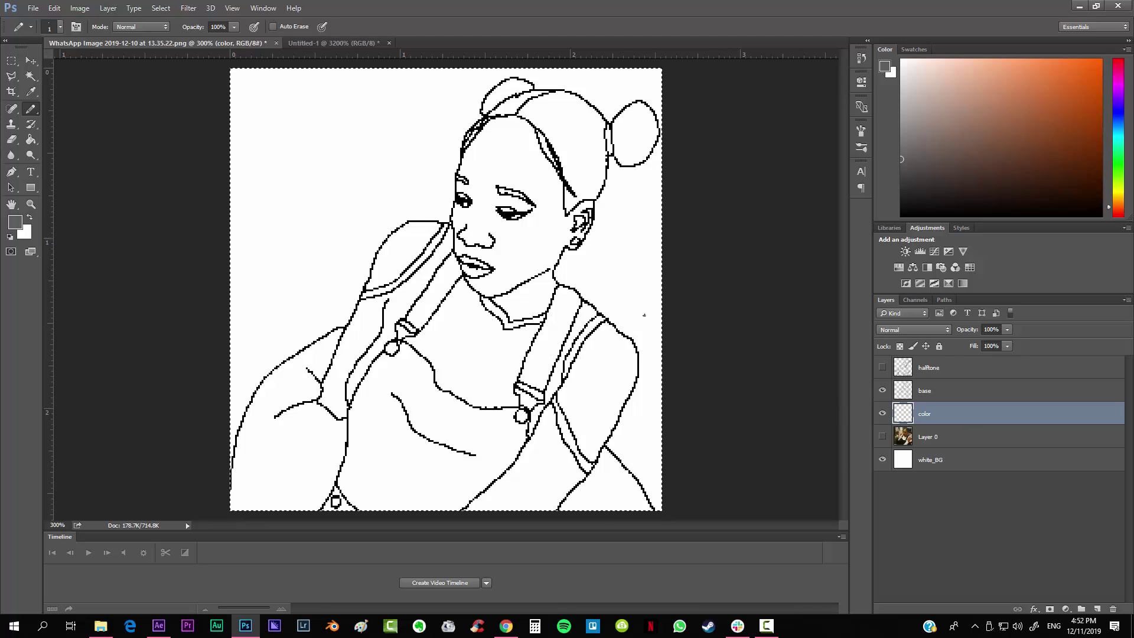
Try filling the upper arm area of the color layer with dark grey #5e5e5e using the Paint Bucket, and undo it.
click(29, 140)
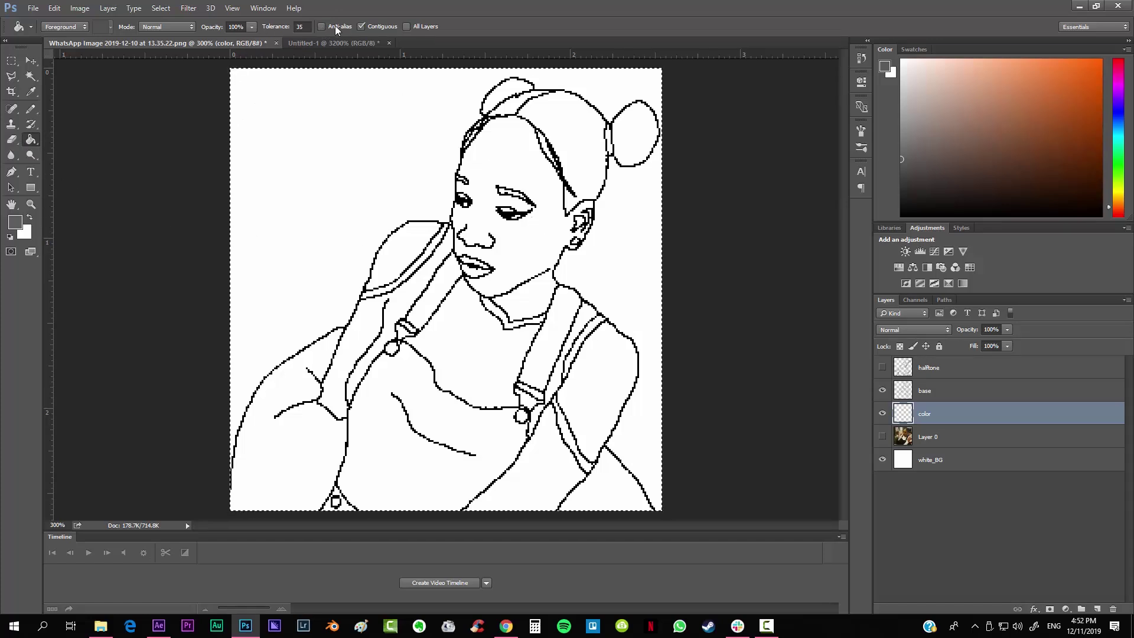
click(17, 222)
click(807, 250)
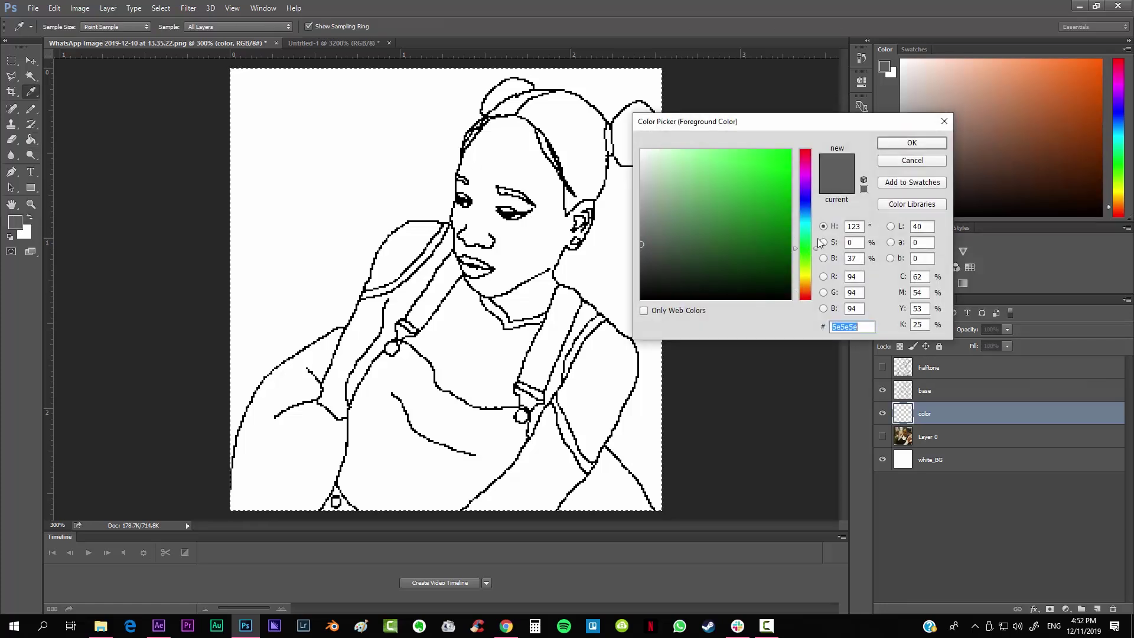
click(919, 143)
key(g)
click(600, 373)
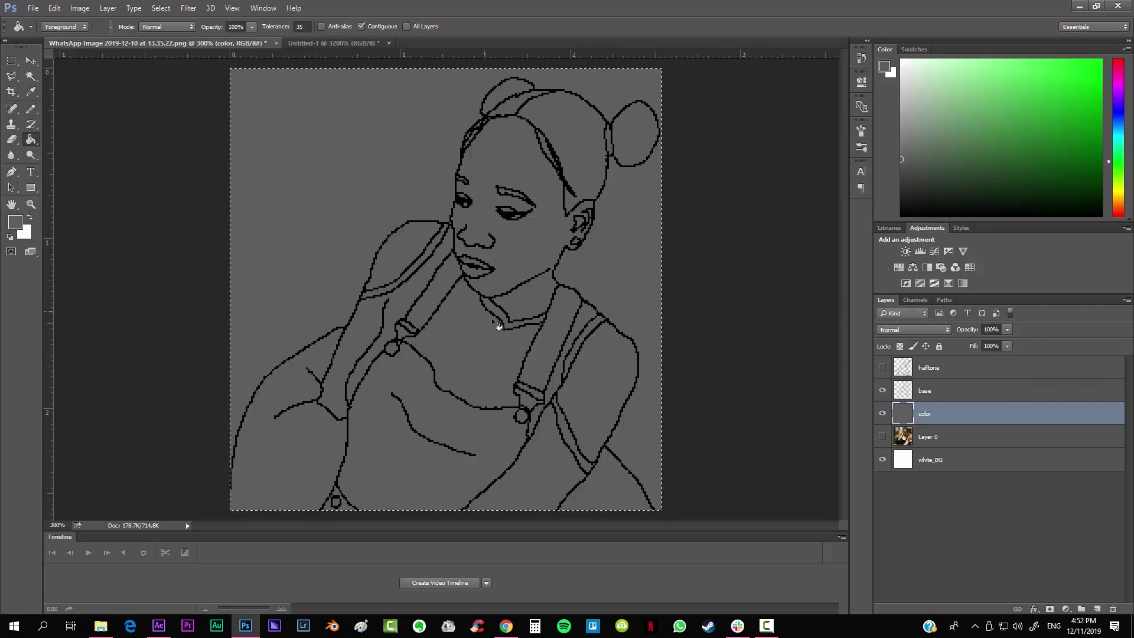
key(ctrl+z)
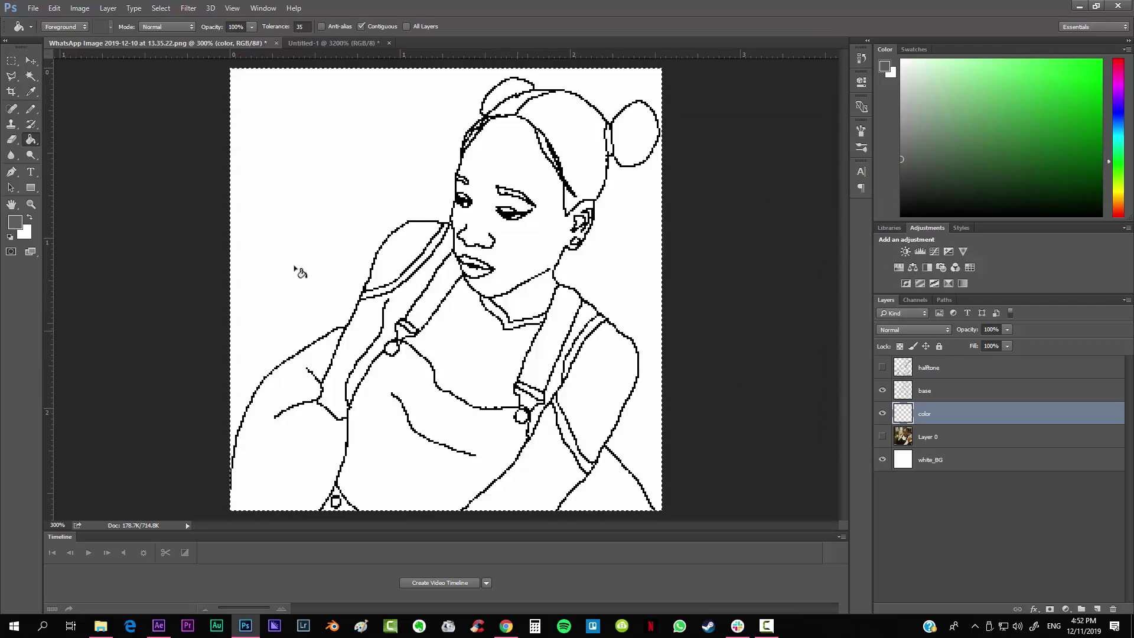
Try filling the same arm area with green #27762b, and undo the fill.
click(15, 222)
text(27762b)
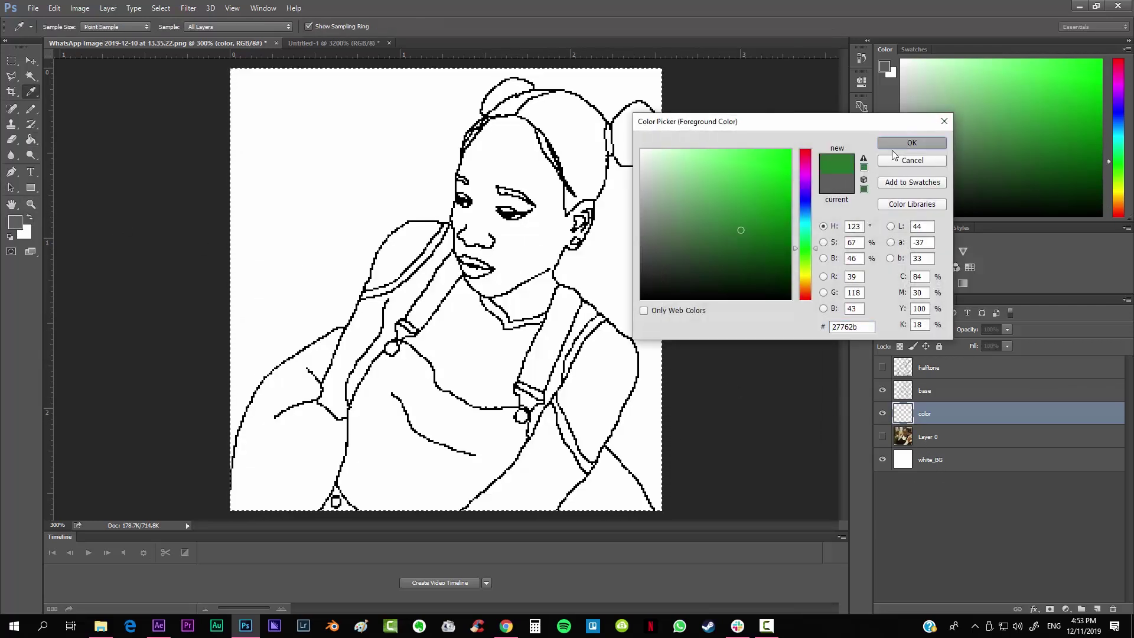
click(911, 143)
key(g)
click(606, 393)
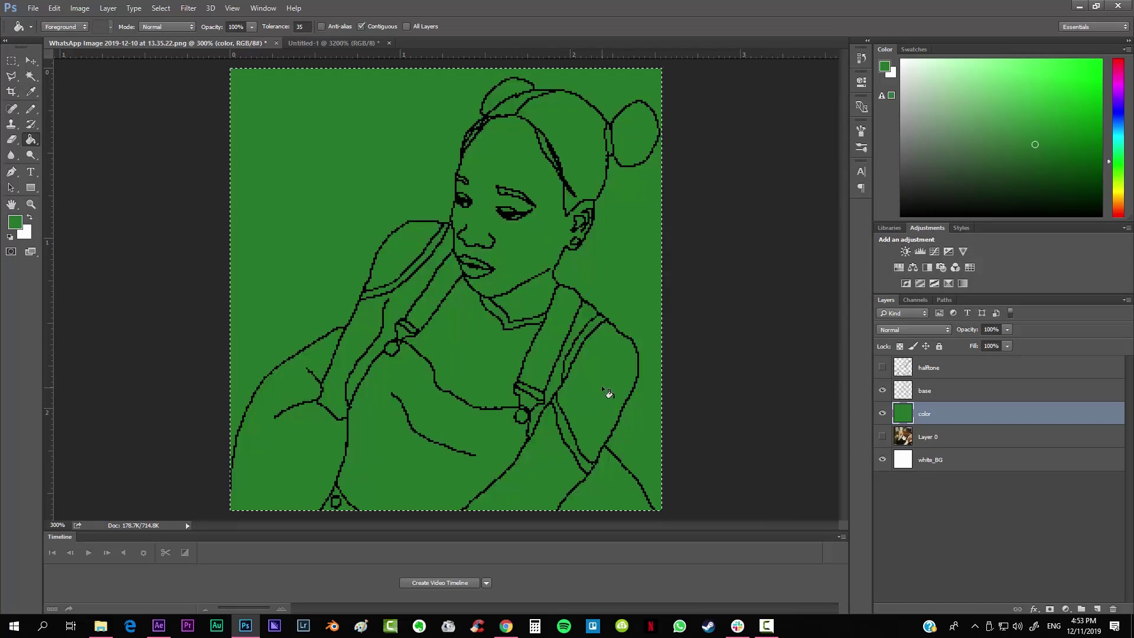
key(ctrl+z)
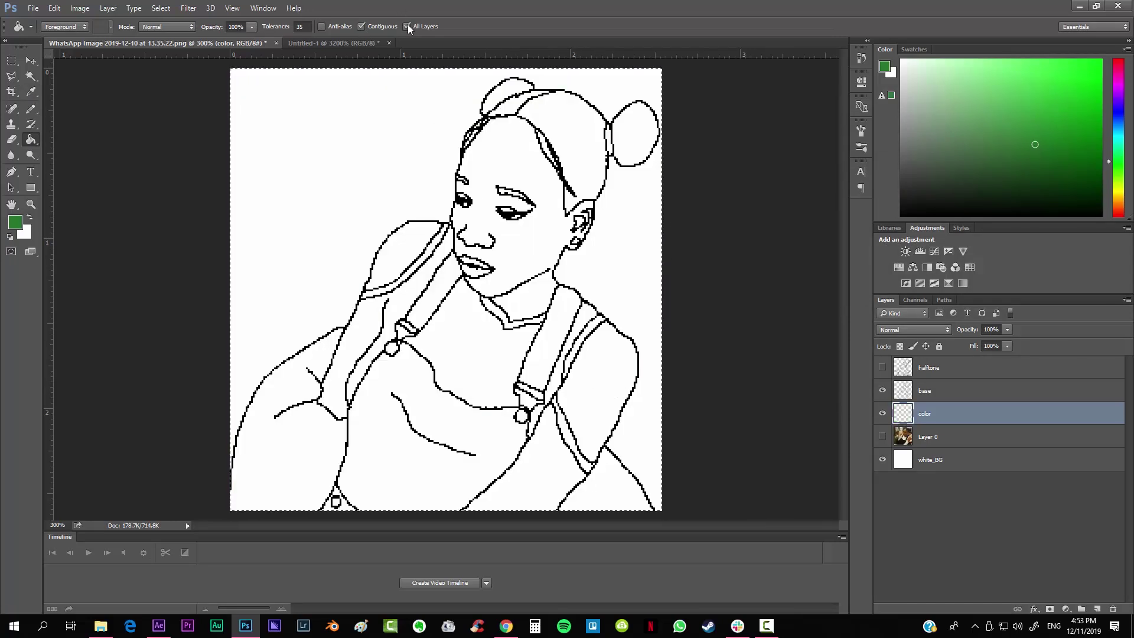
Make the Paint Bucket take all layers into account and fill the bare upper arm below the strap with green on the color layer.
click(407, 27)
click(408, 26)
click(572, 298)
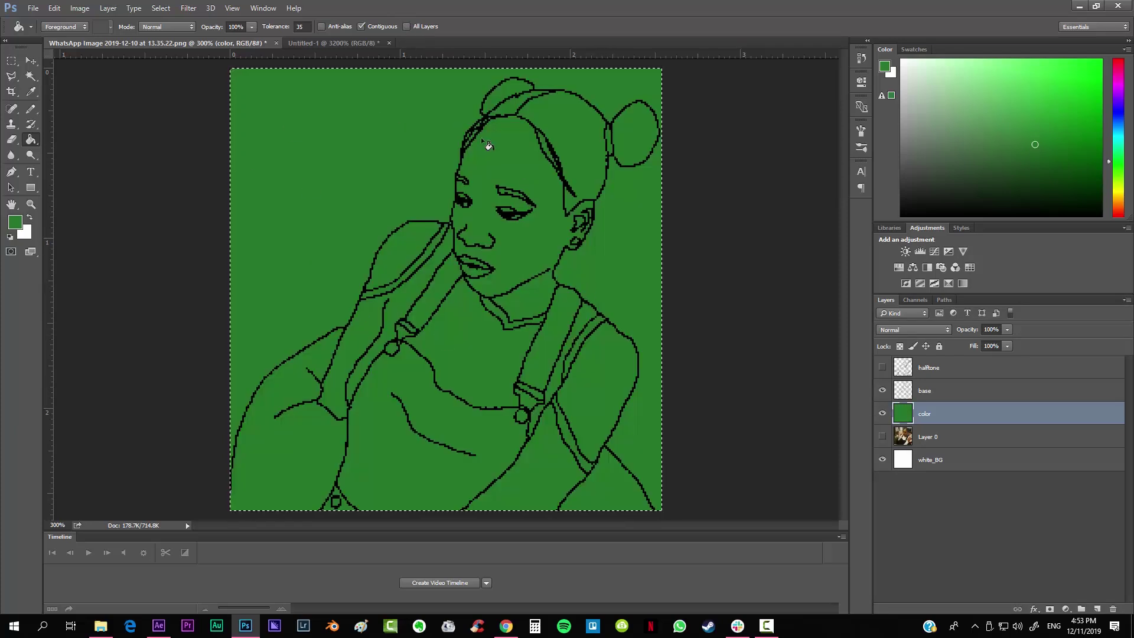
key(ctrl+z)
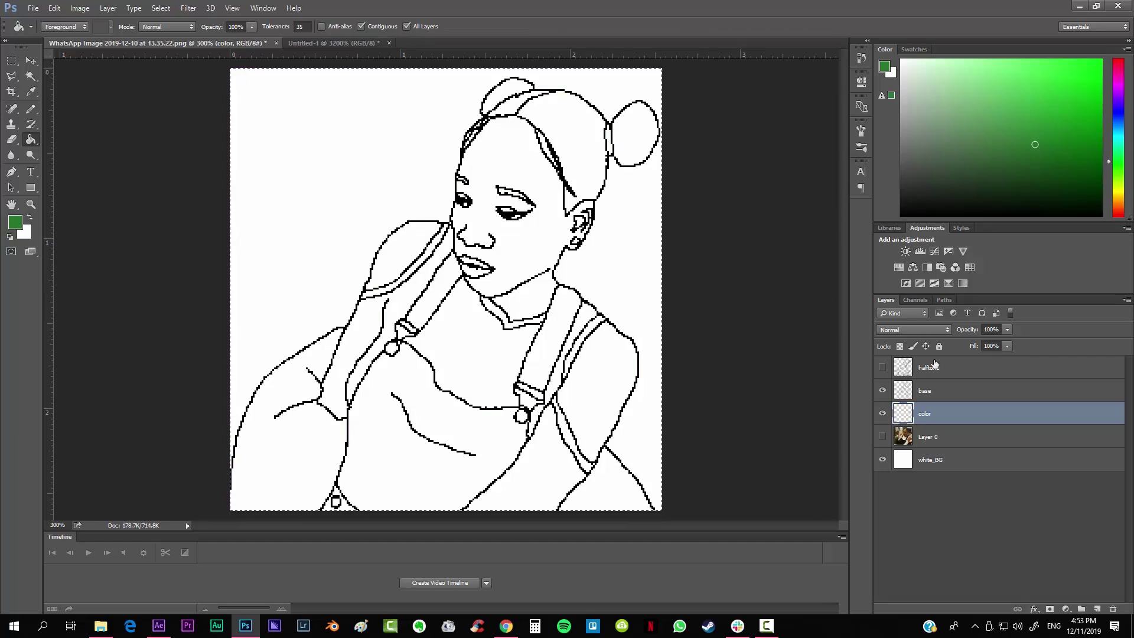
click(929, 394)
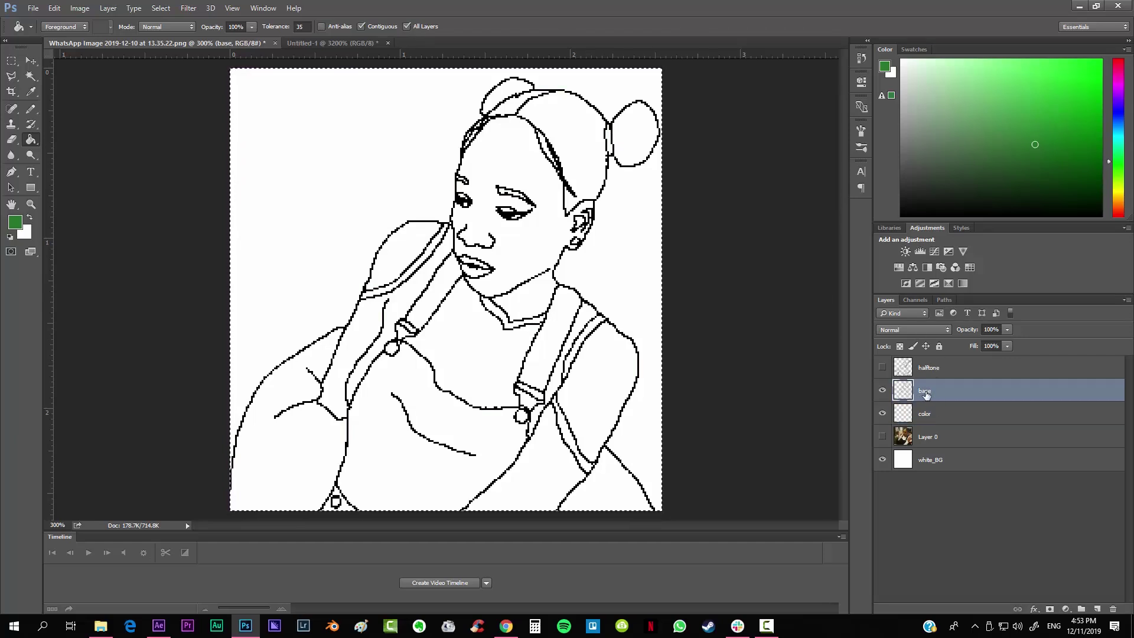
click(924, 413)
click(602, 394)
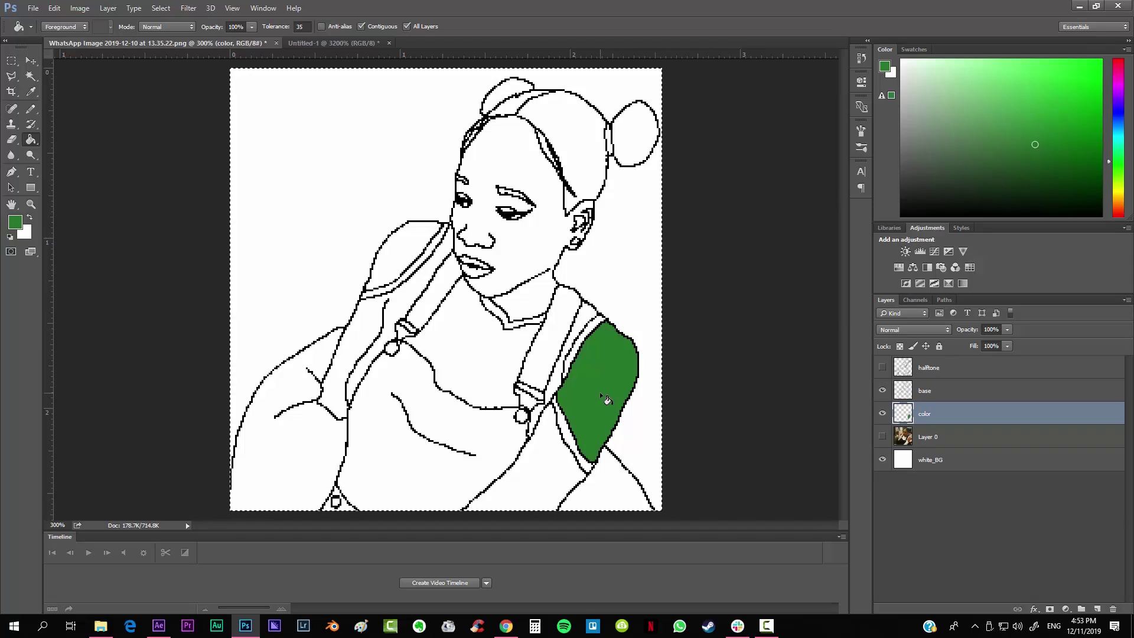
Try filling the overall strap beside the green arm with green to test the Paint Bucket's anti-aliasing, and undo the fills.
key(ctrl+plus)
key(ctrl+plus)
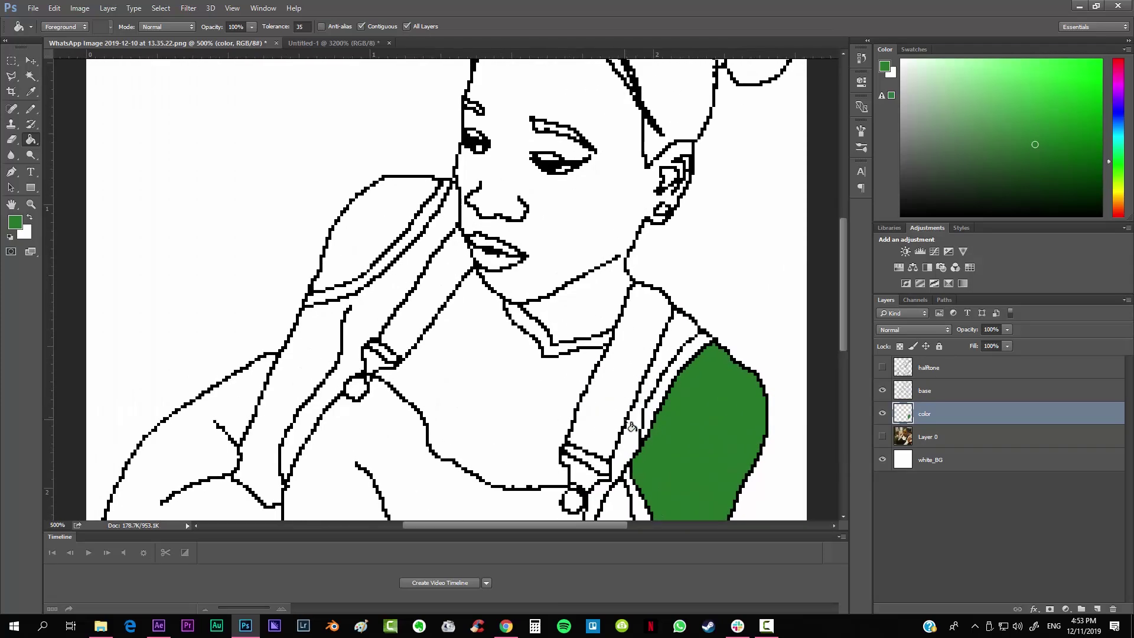
scroll(678, 289, down, 5)
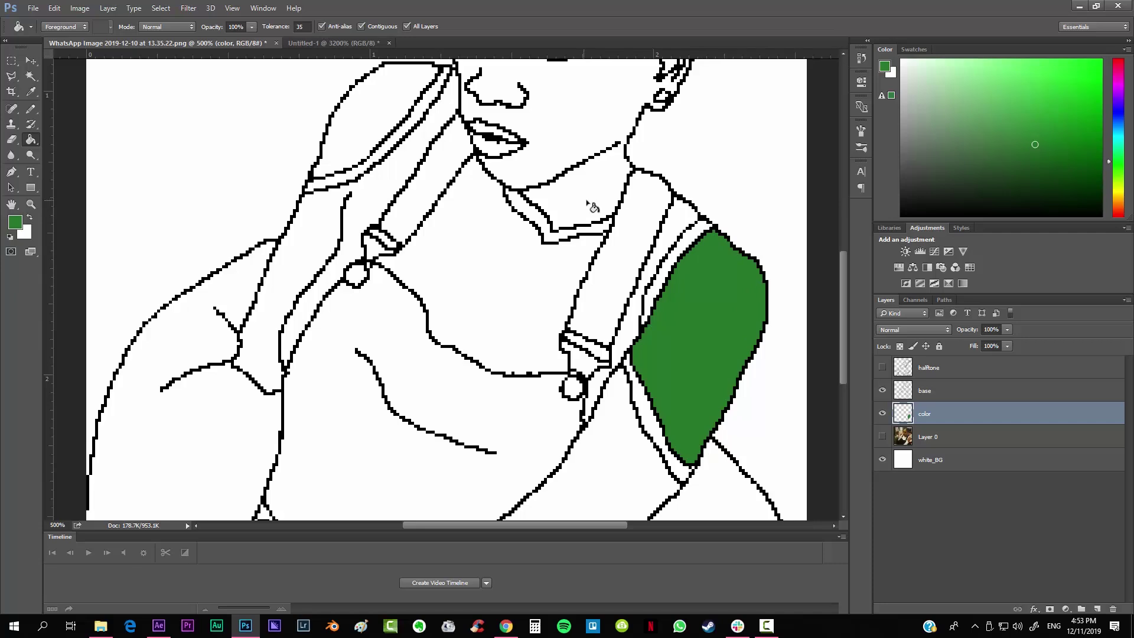
click(650, 193)
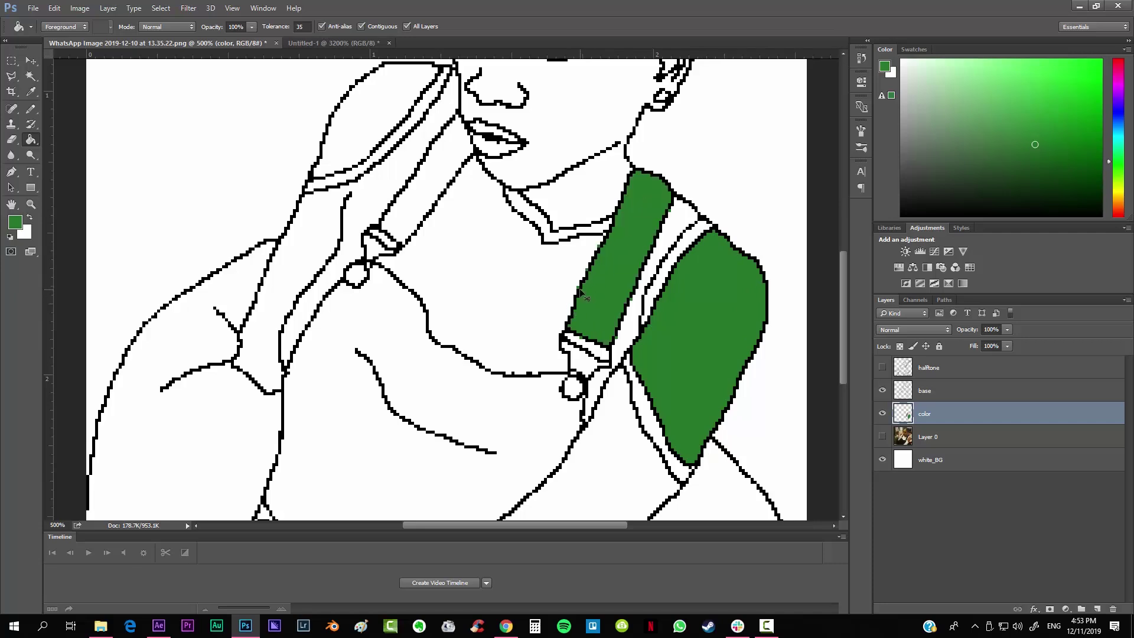
key(ctrl+plus)
key(ctrl+plus)
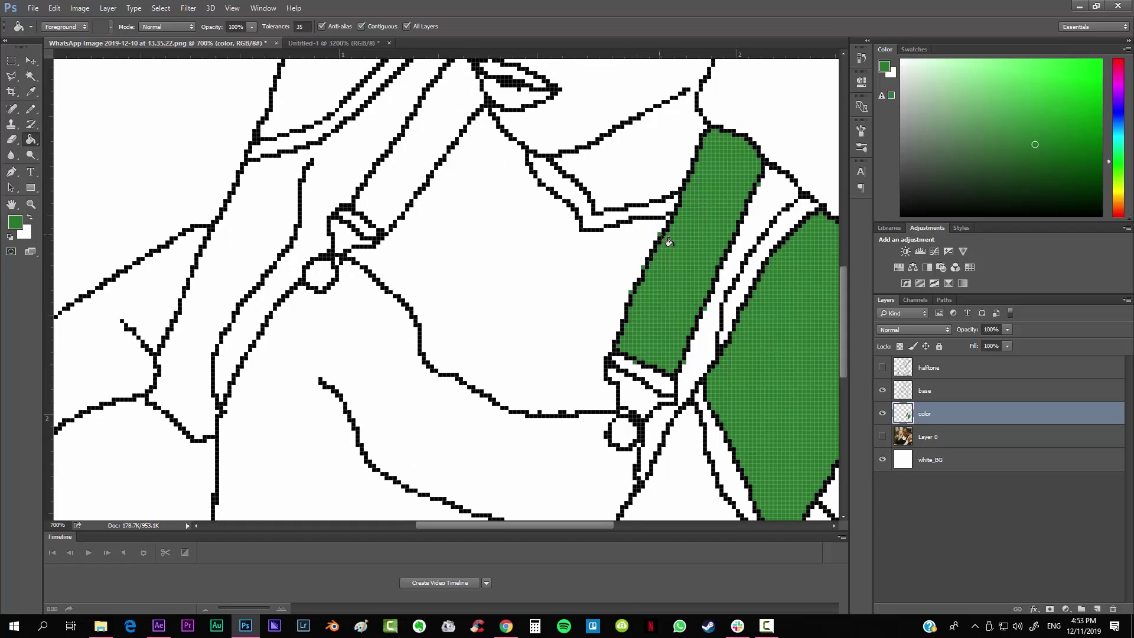
key(ctrl+z)
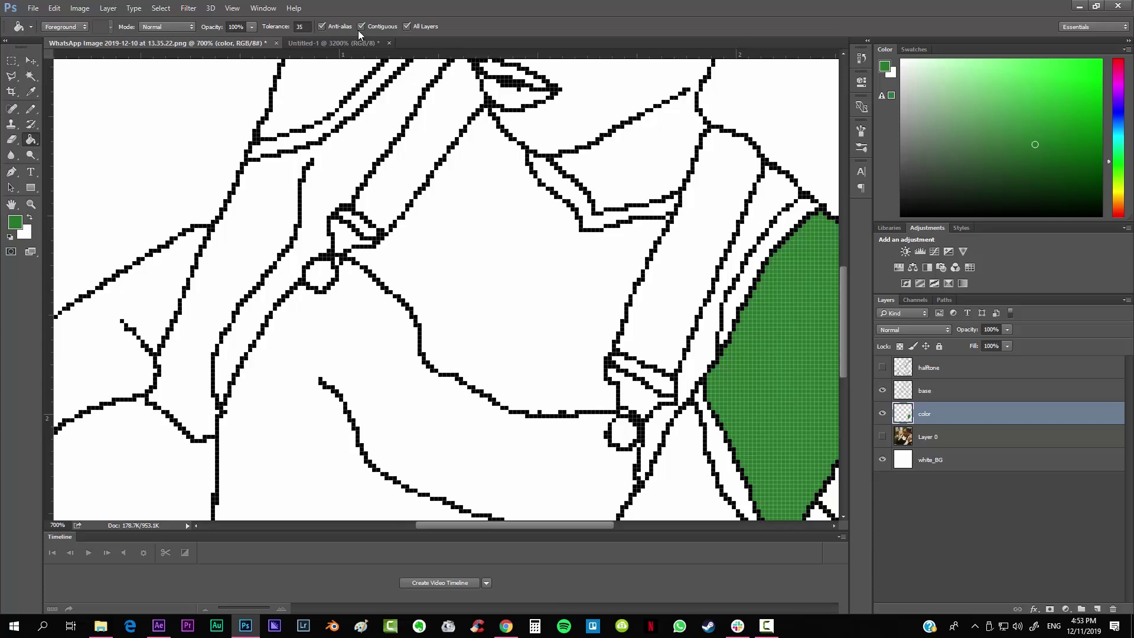
click(711, 242)
key(ctrl+z)
Undo the green fill on the upper arm.
scroll(630, 331, down, 2)
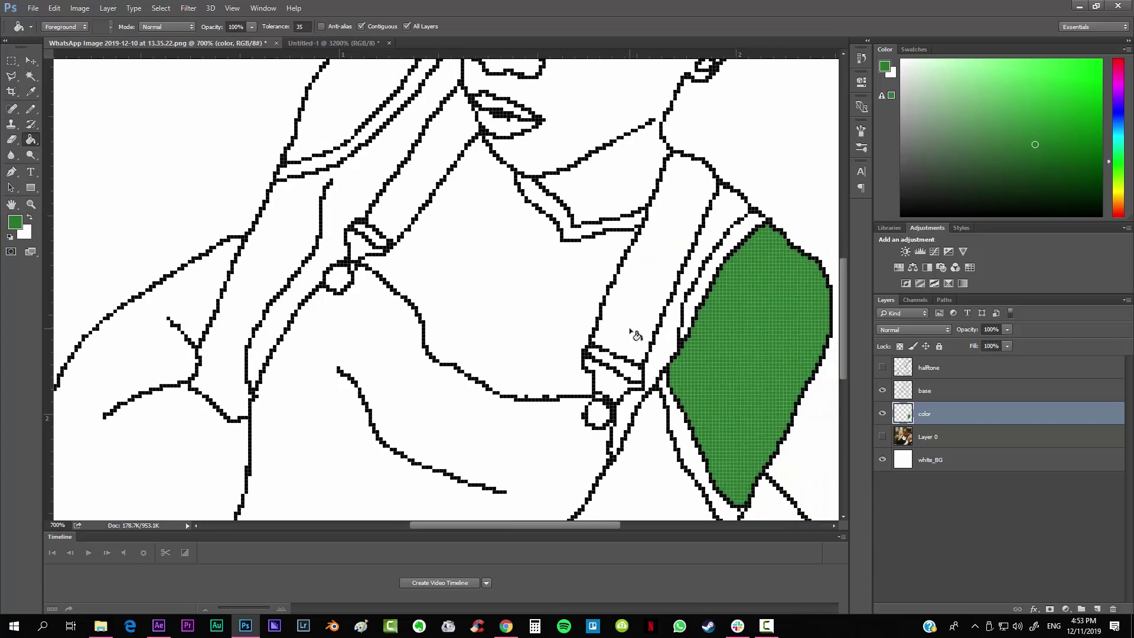
scroll(636, 334, down, 2)
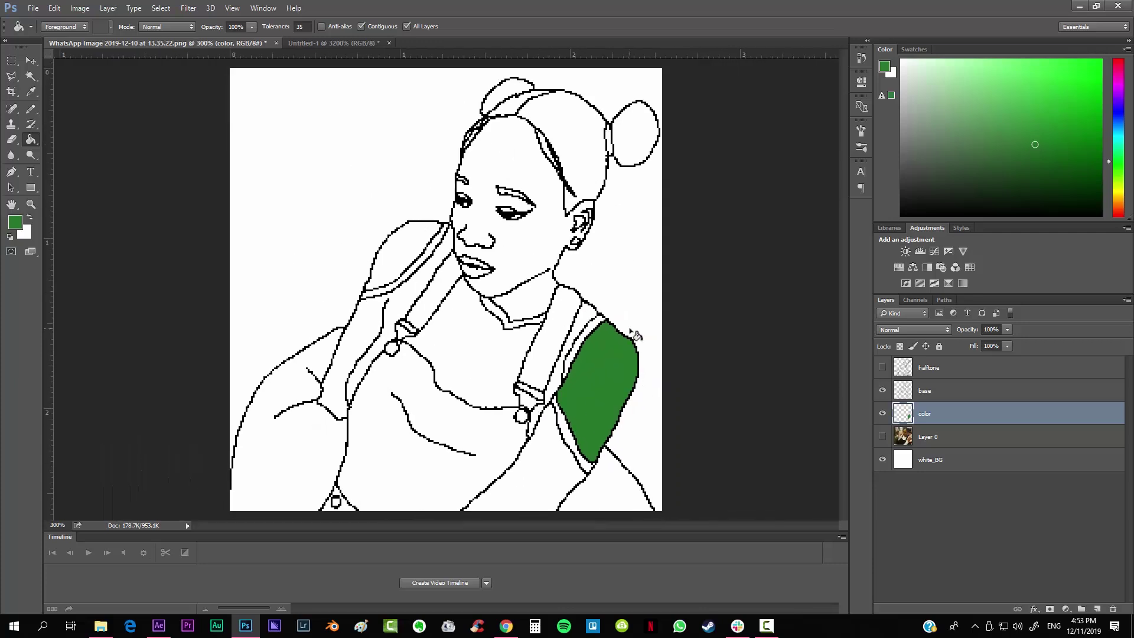
key(ctrl+z)
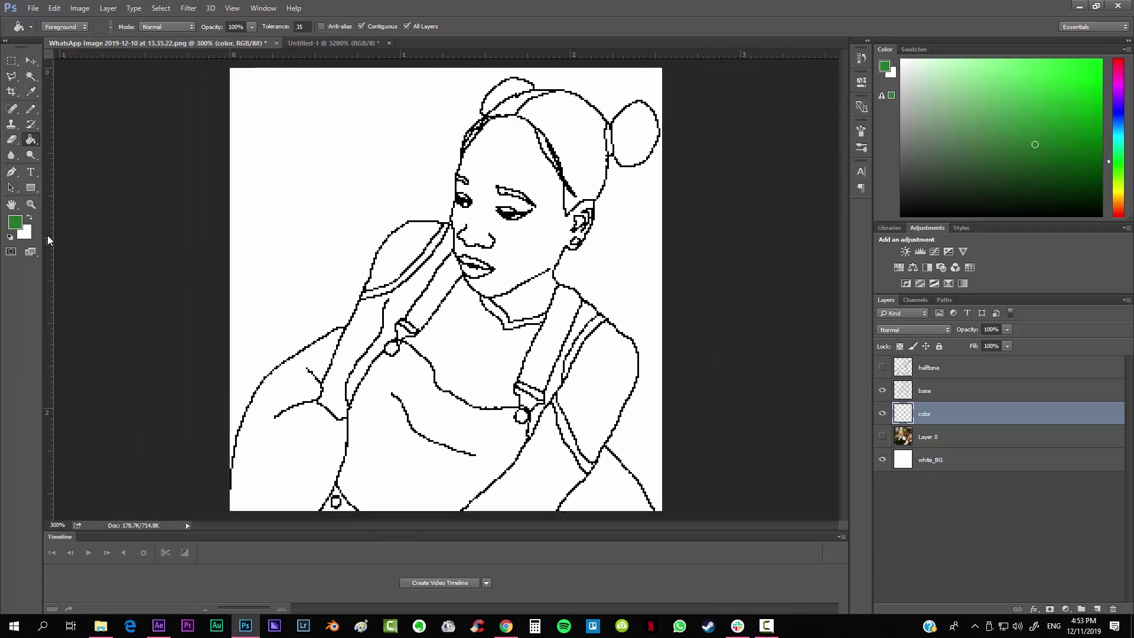
Set the foreground colour to the brown skin tone #8e500d.
click(15, 222)
drag(800, 261, 833, 291)
key(Tab)
text(93)
key(Tab)
text(75)
drag(809, 297, 818, 291)
mouse_move(774, 186)
mouse_down()
mouse_move(767, 212)
mouse_move(787, 212)
mouse_move(776, 216)
mouse_up()
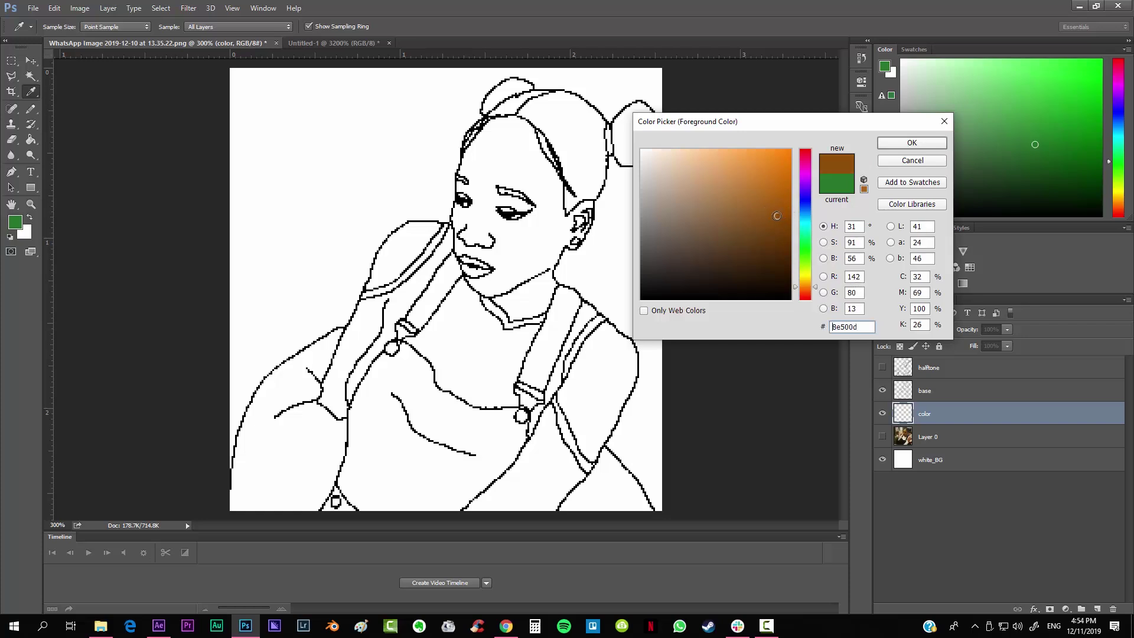
click(890, 145)
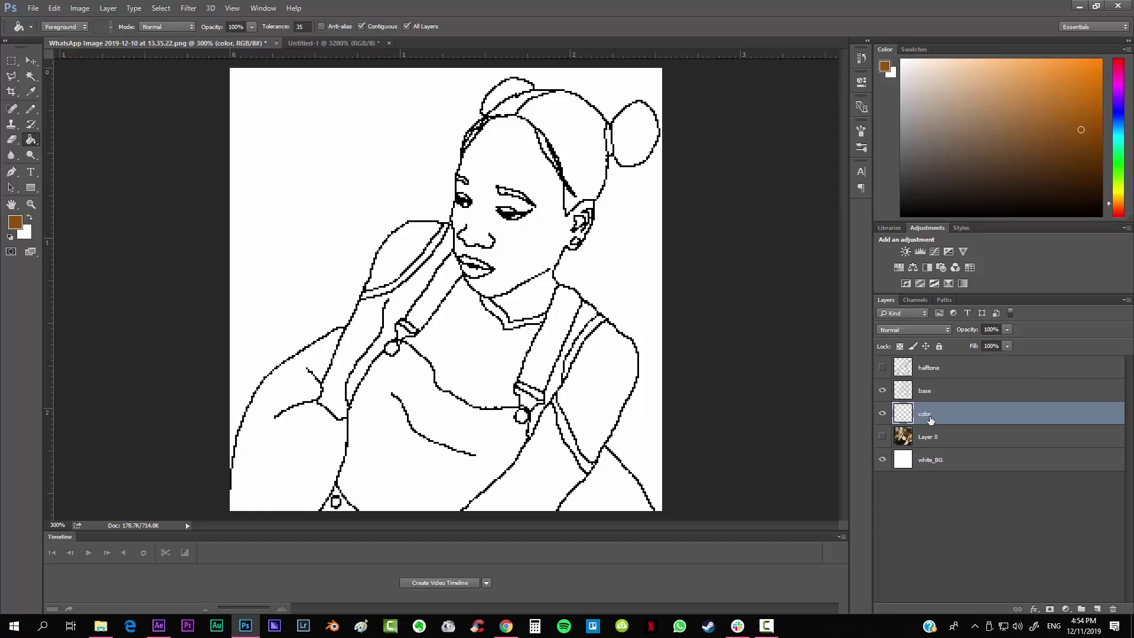
Try filling the face, shirt and overalls bib with brown on the base layer, and undo the fills.
click(935, 391)
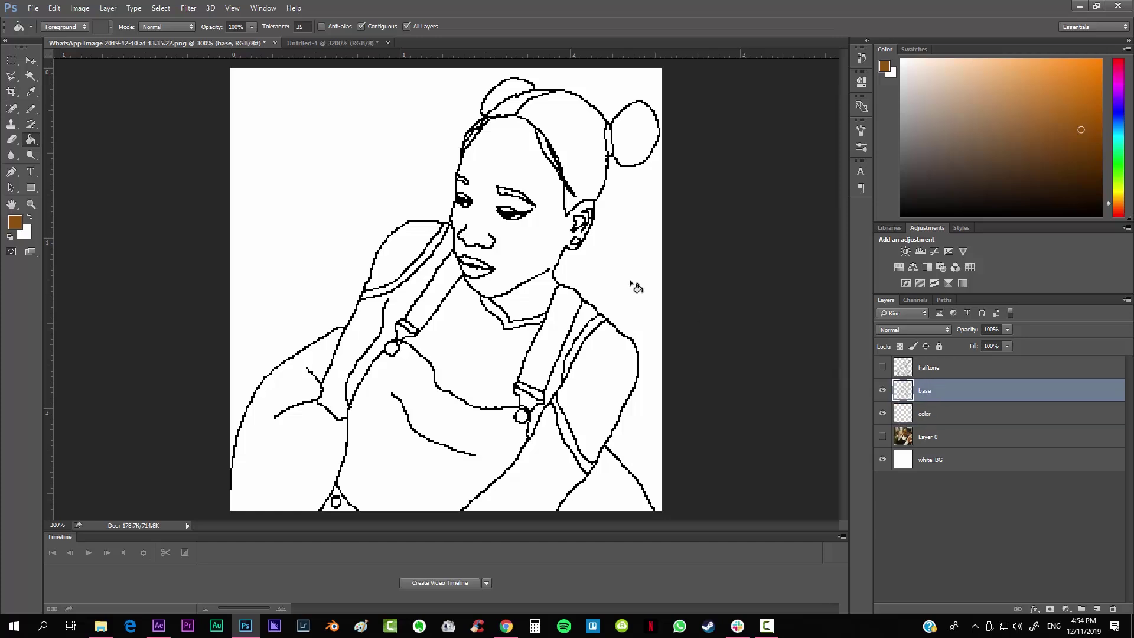
click(540, 174)
click(474, 373)
click(372, 458)
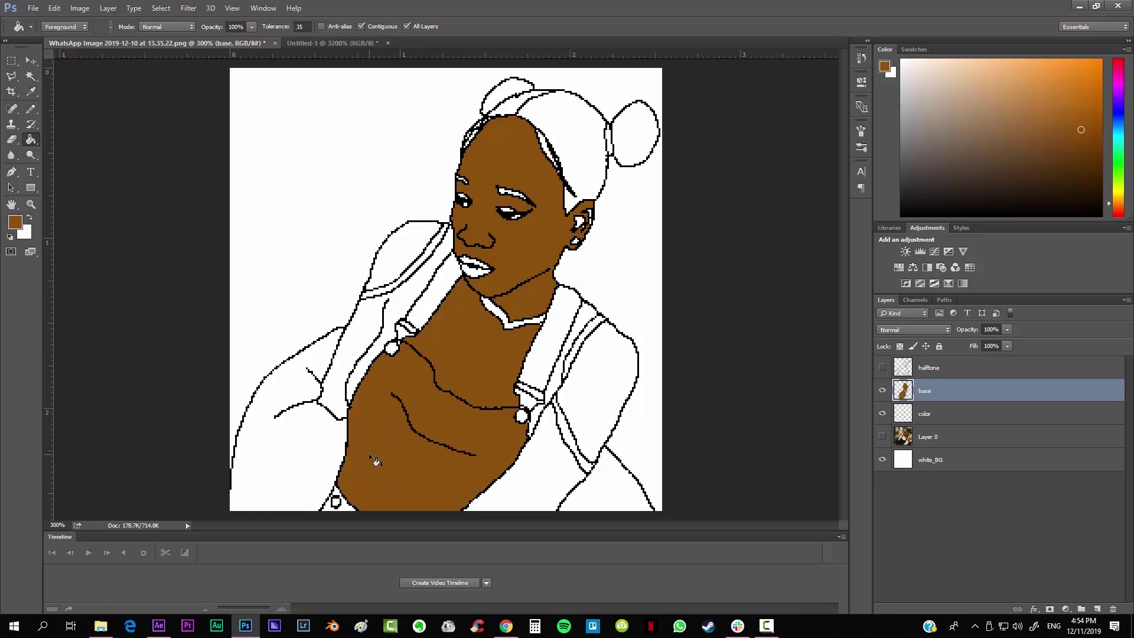
key(ctrl+z)
key(ctrl+z)
key(ctrl+alt+z)
key(ctrl+alt+z)
key(ctrl+alt+z)
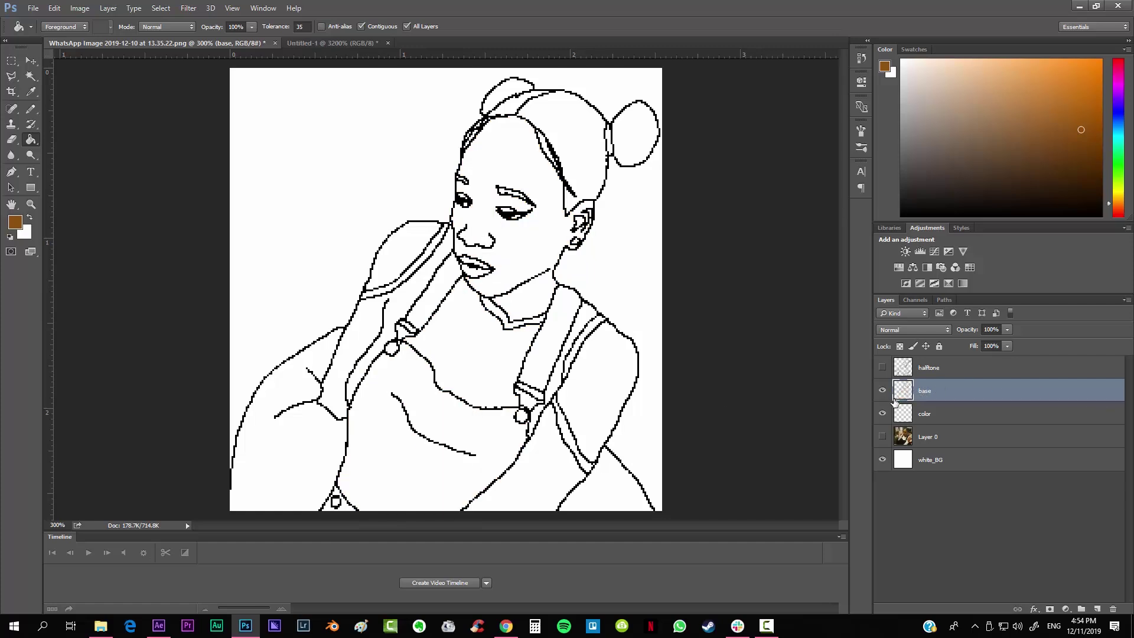
Fill the upper arm, opposite shoulder, face, neck and inner ear areas with the brown skin tone on the color layer.
click(945, 416)
click(593, 394)
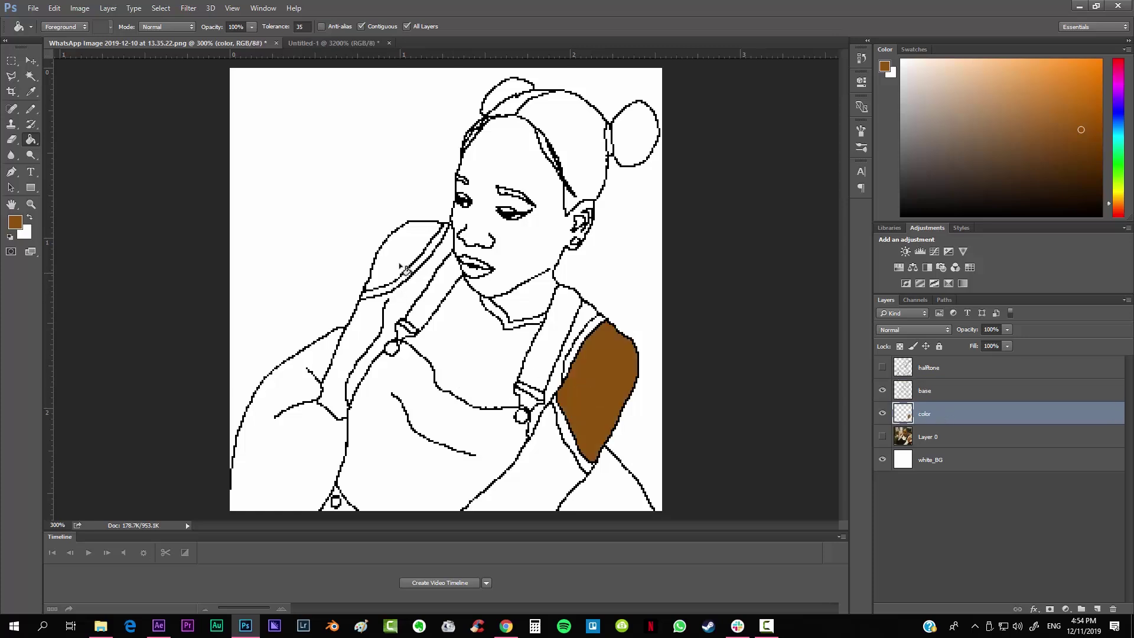
click(401, 247)
click(536, 255)
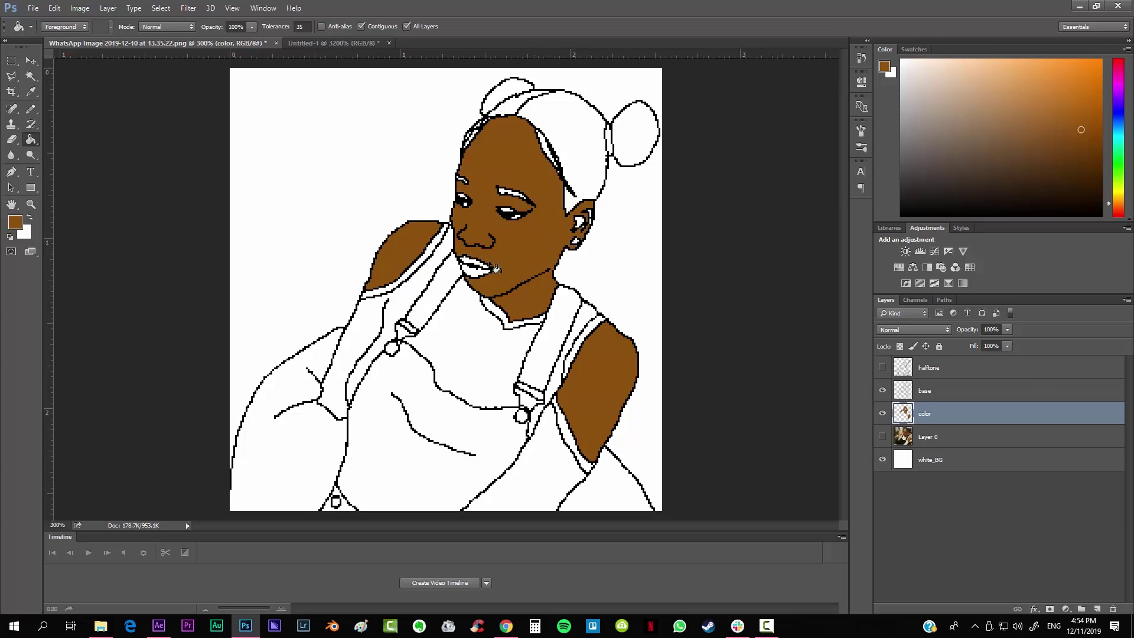
key(ctrl+minus)
key(ctrl+plus)
key(ctrl+plus)
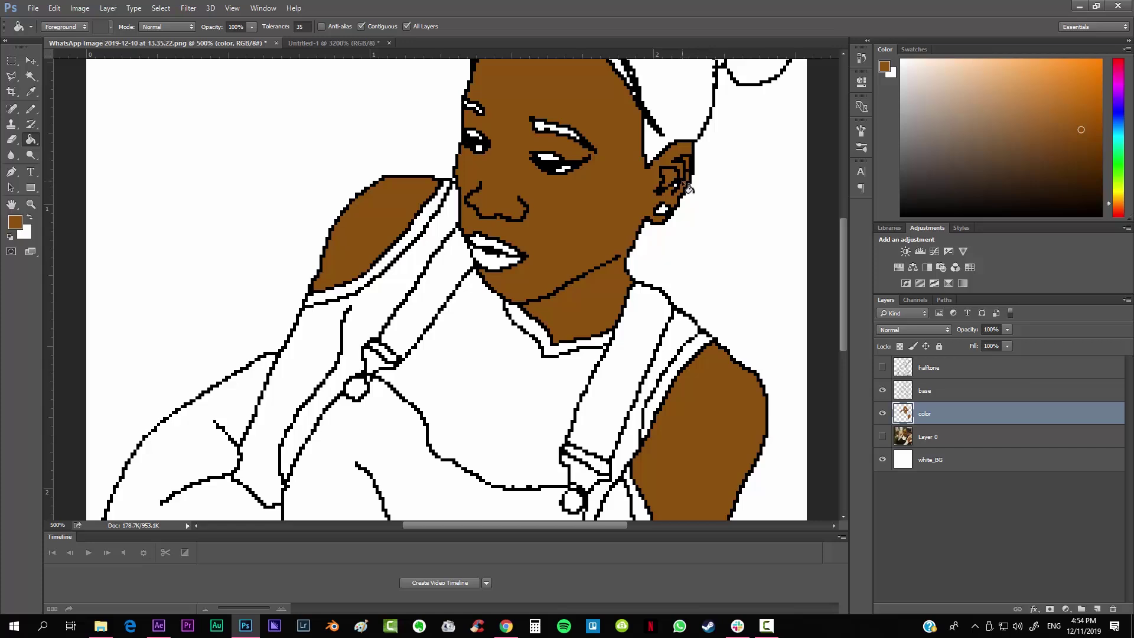
key(ctrl+minus)
key(ctrl+minus)
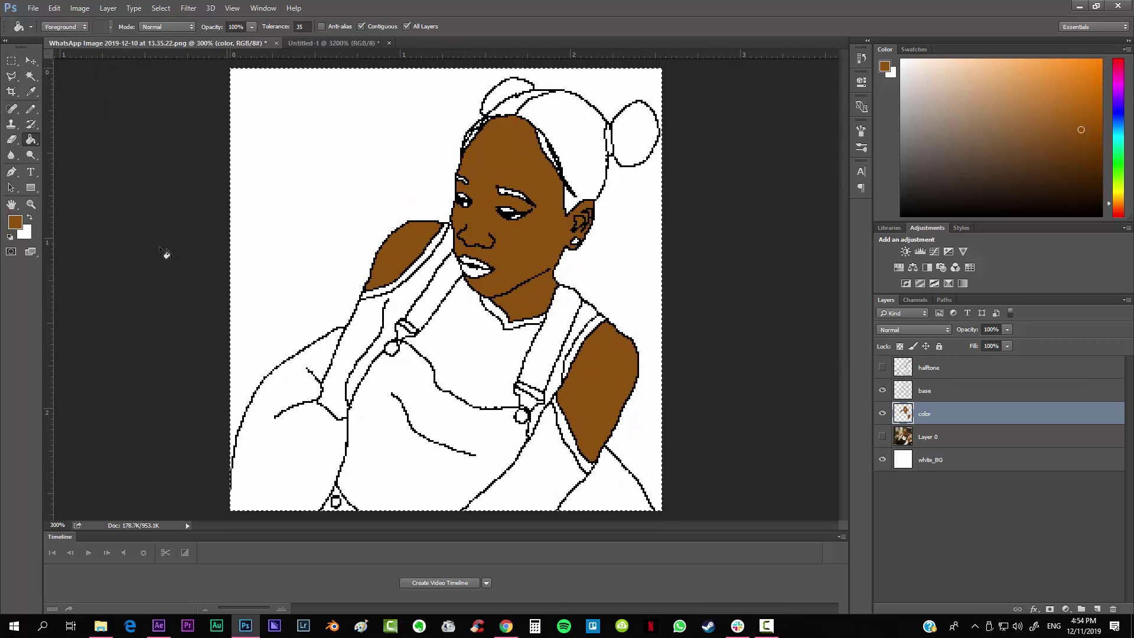
Try filling the hair and the bun beside it with dark brown #341d05, and undo the fills.
click(17, 223)
mouse_move(778, 265)
mouse_down()
mouse_move(759, 271)
mouse_move(777, 269)
mouse_up()
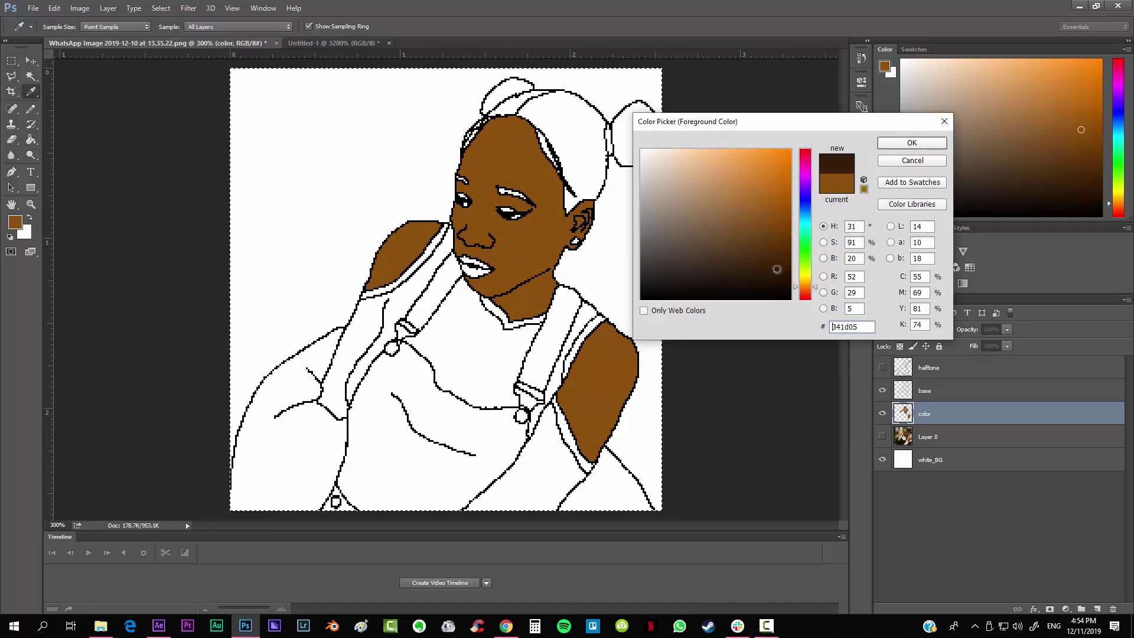
click(912, 143)
key(g)
click(572, 147)
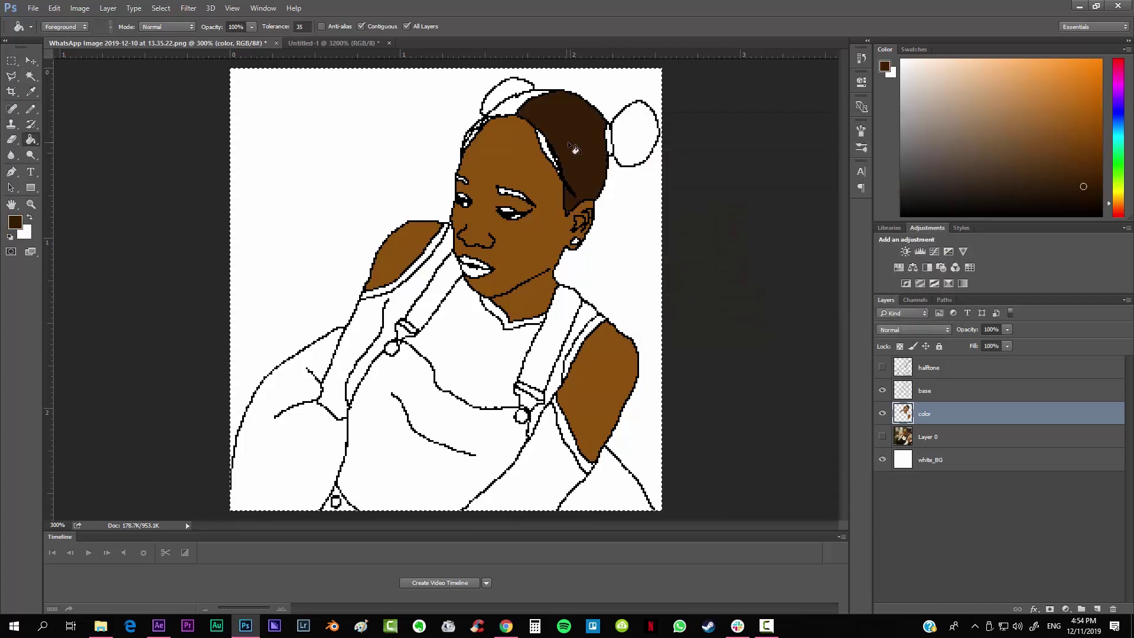
click(642, 142)
key(ctrl+z)
key(ctrl+alt+z)
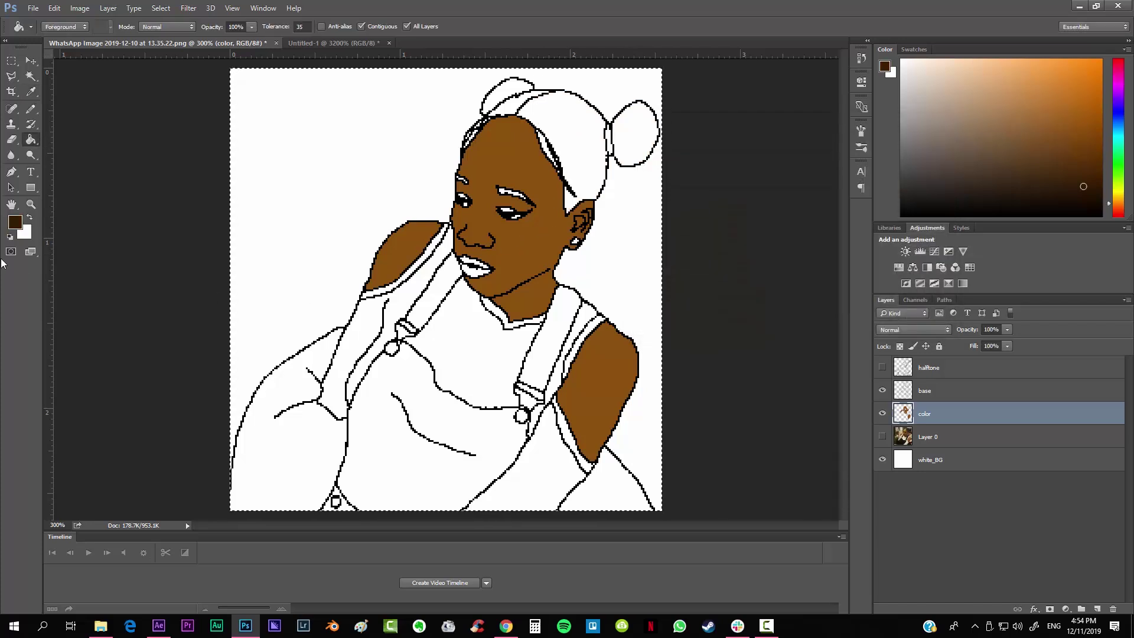
Set the foreground colour to dark brown #2a1703 and fill the main hair area and both buns.
click(12, 229)
click(780, 275)
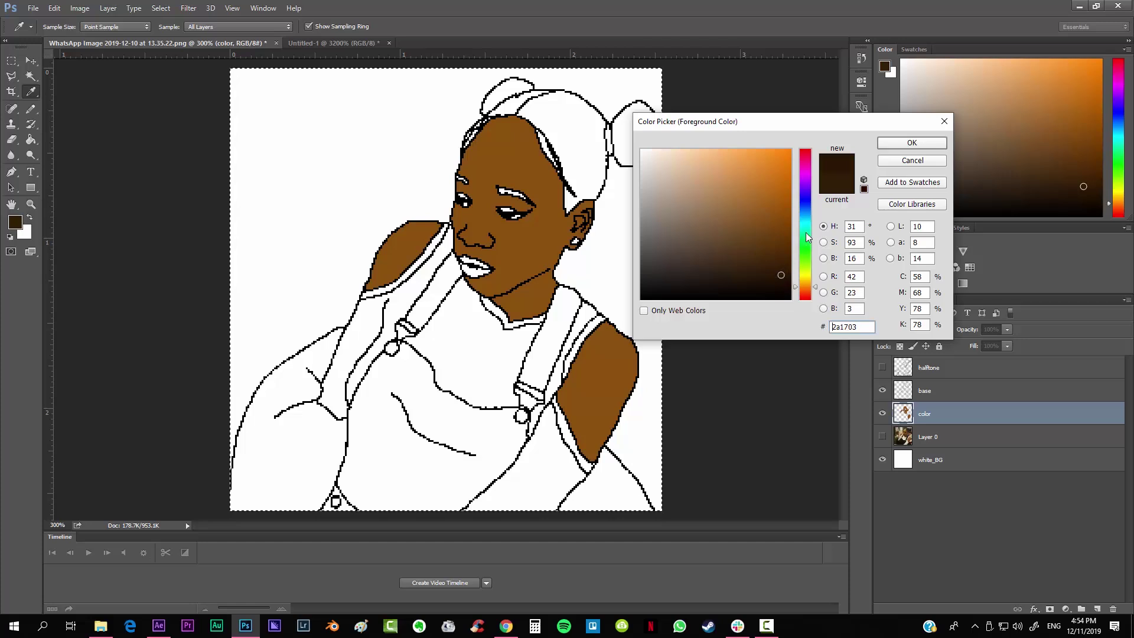
click(911, 142)
click(576, 148)
click(634, 133)
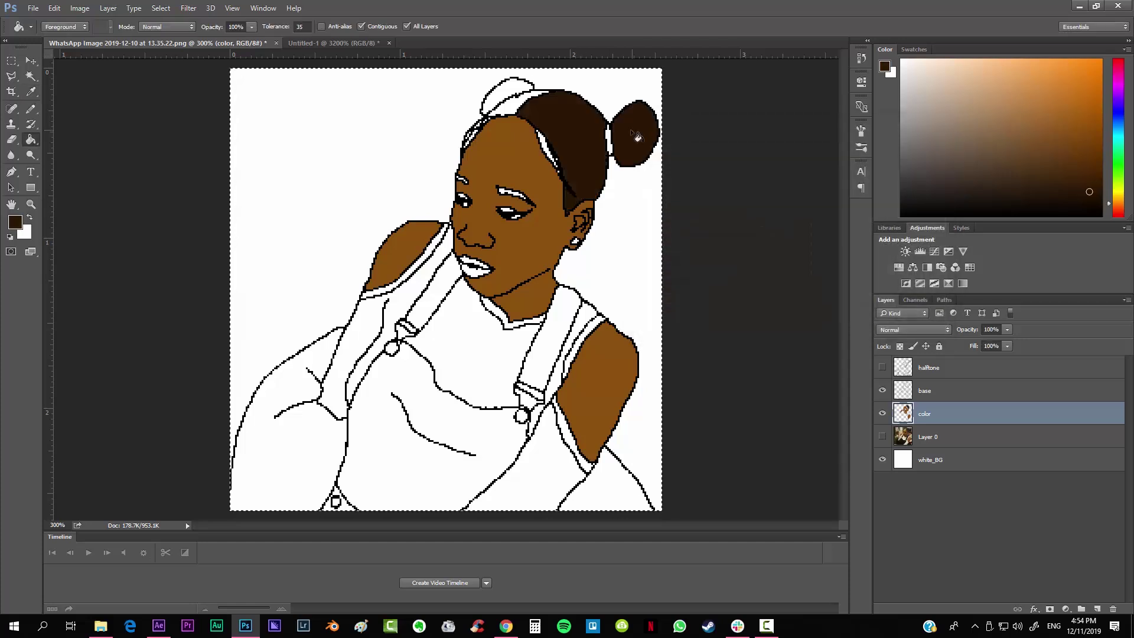
click(502, 97)
Fill the remaining white gaps in the hair along both sides of the forehead with dark brown, using the Pencil for the smallest ones.
key(ctrl+plus)
scroll(584, 159, up, 3)
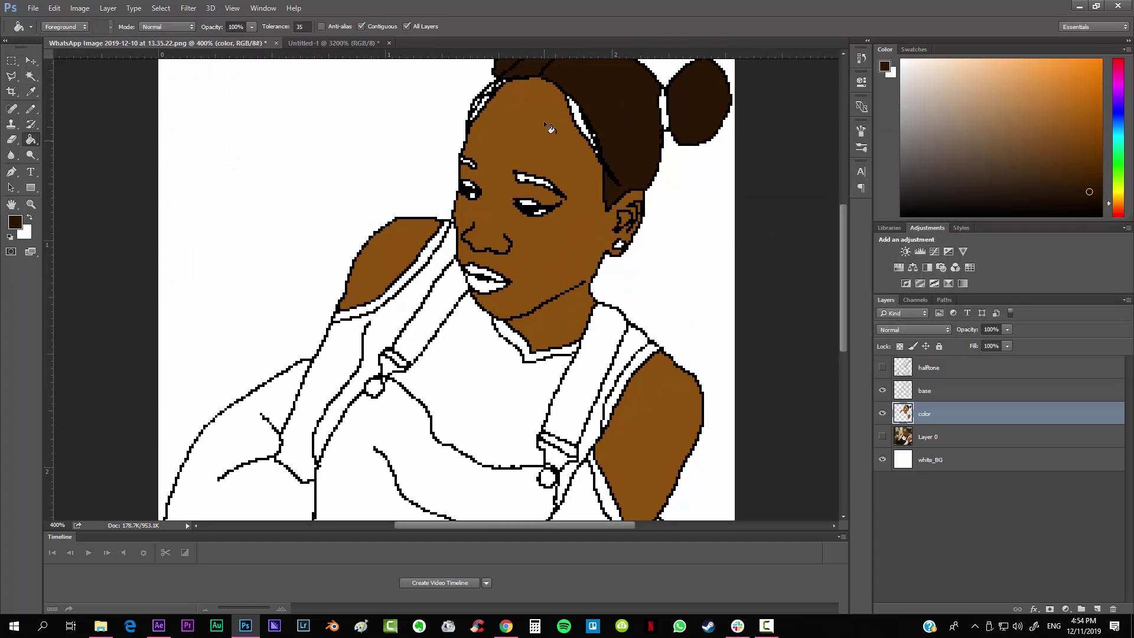
scroll(589, 163, up, 1)
click(589, 198)
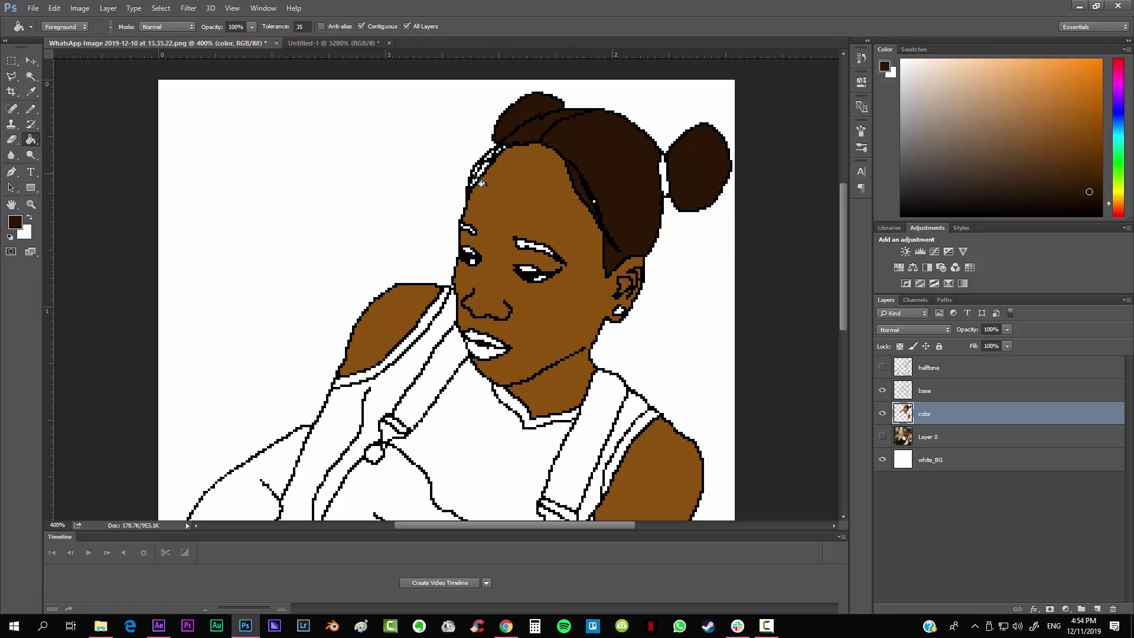
scroll(451, 189, up, 4)
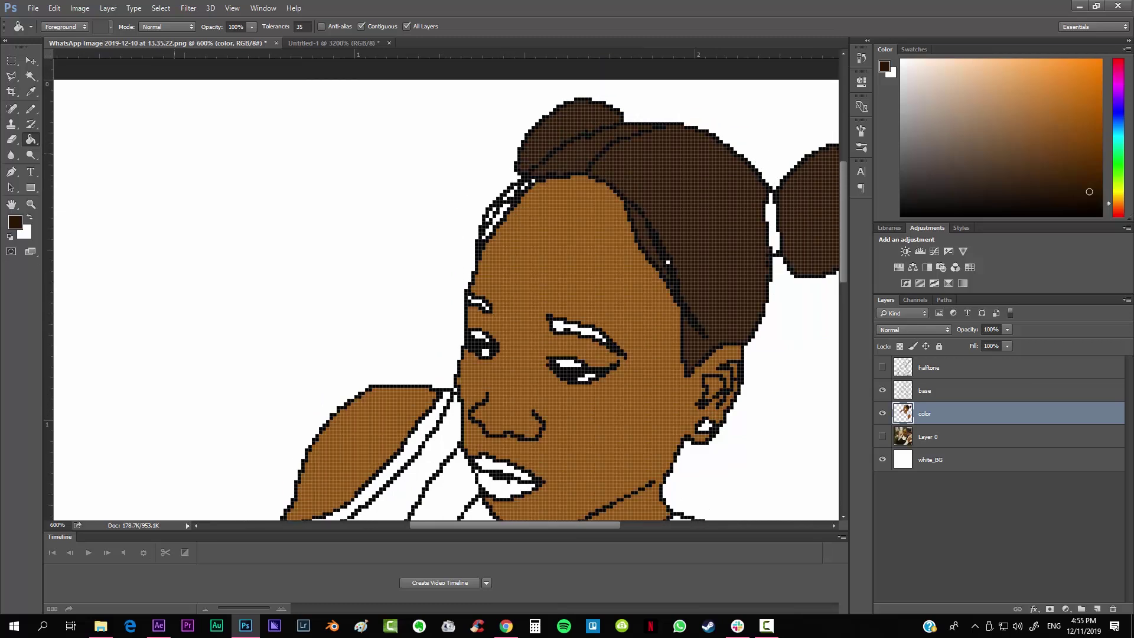
click(31, 109)
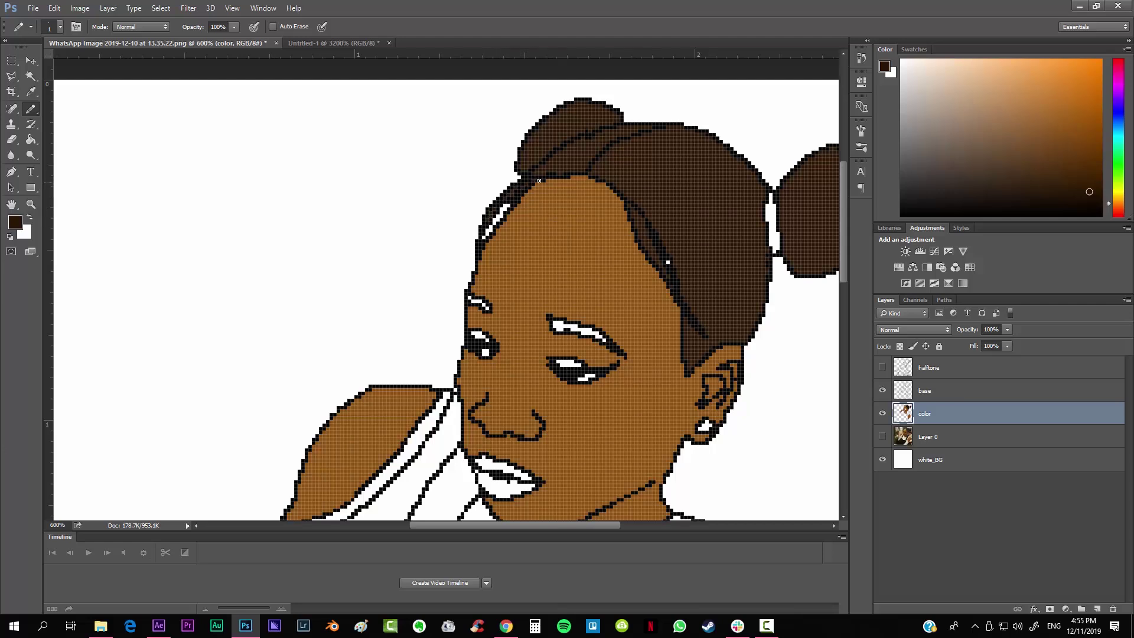
scroll(147, 219, down, 2)
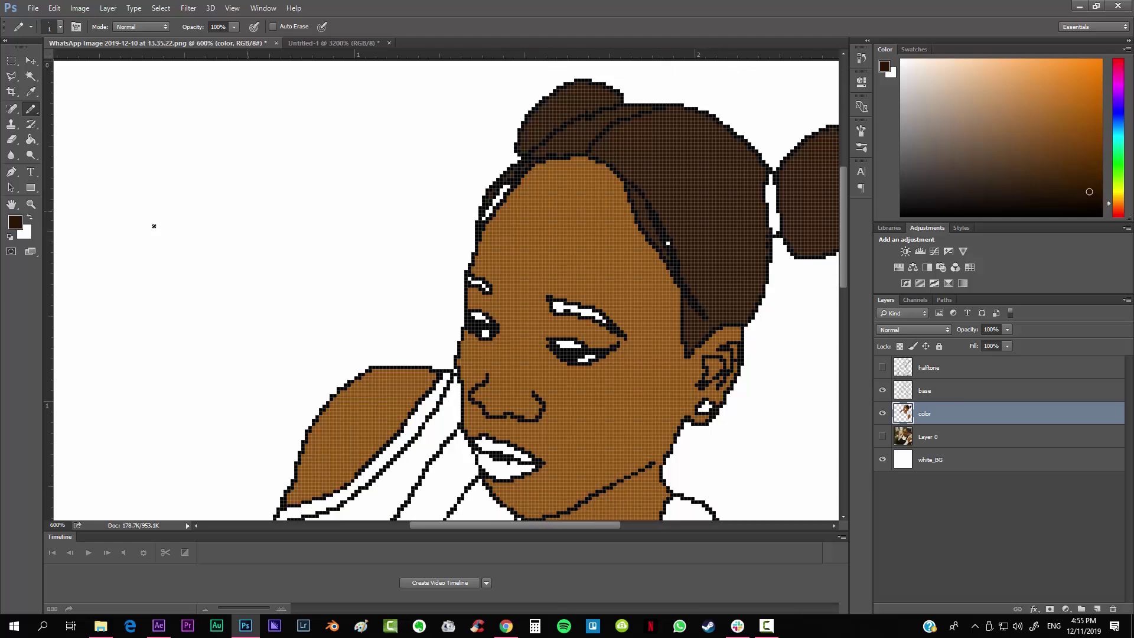
alt+click(648, 283)
scroll(682, 301, down, 3)
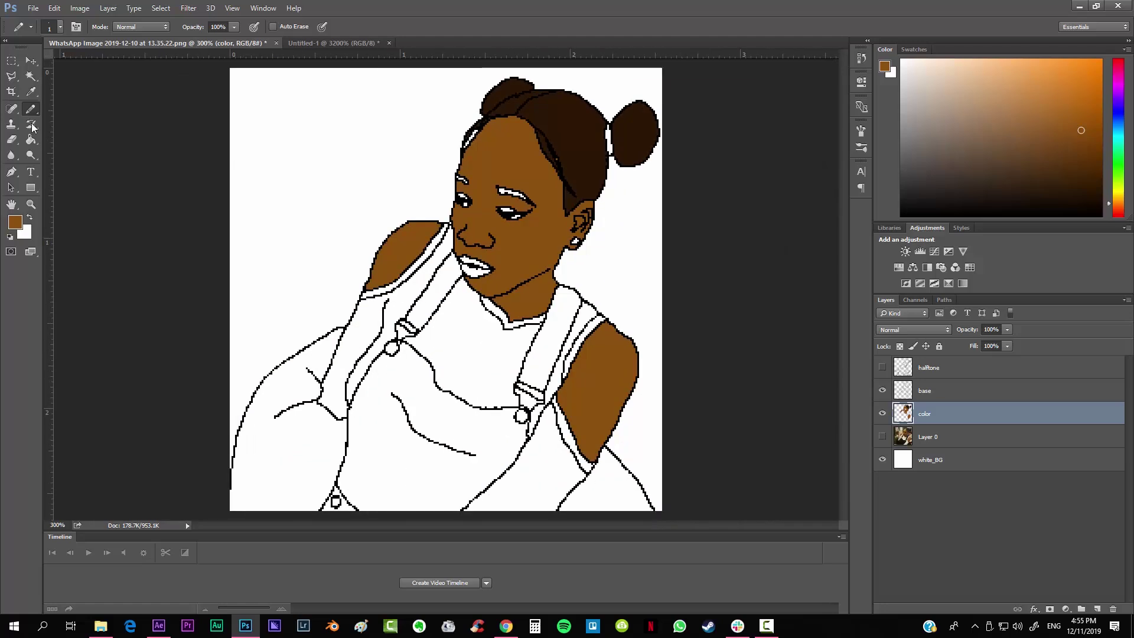
Set the foreground colour to black #000000 and fill the hair tie between the main hair and the larger bun.
click(15, 221)
click(790, 298)
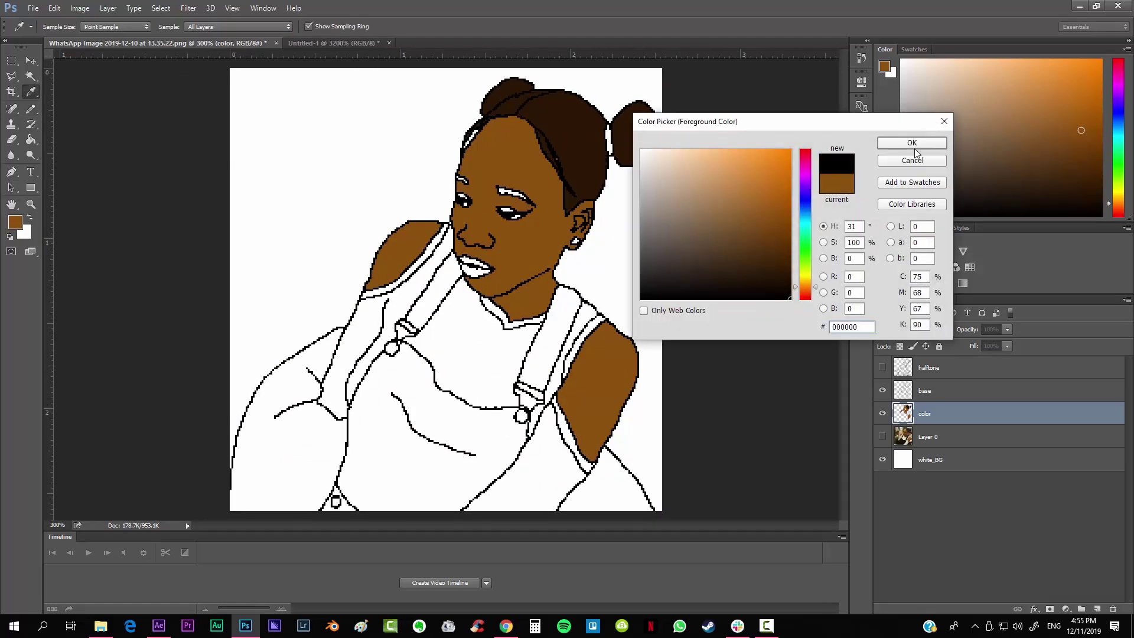
click(911, 146)
key(b)
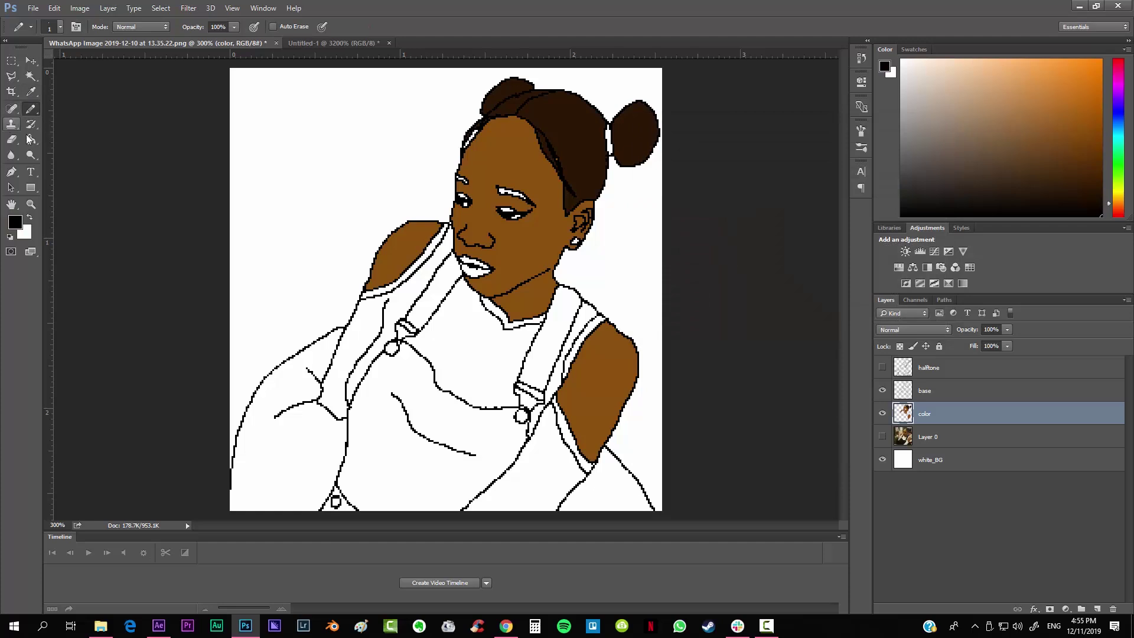
click(30, 139)
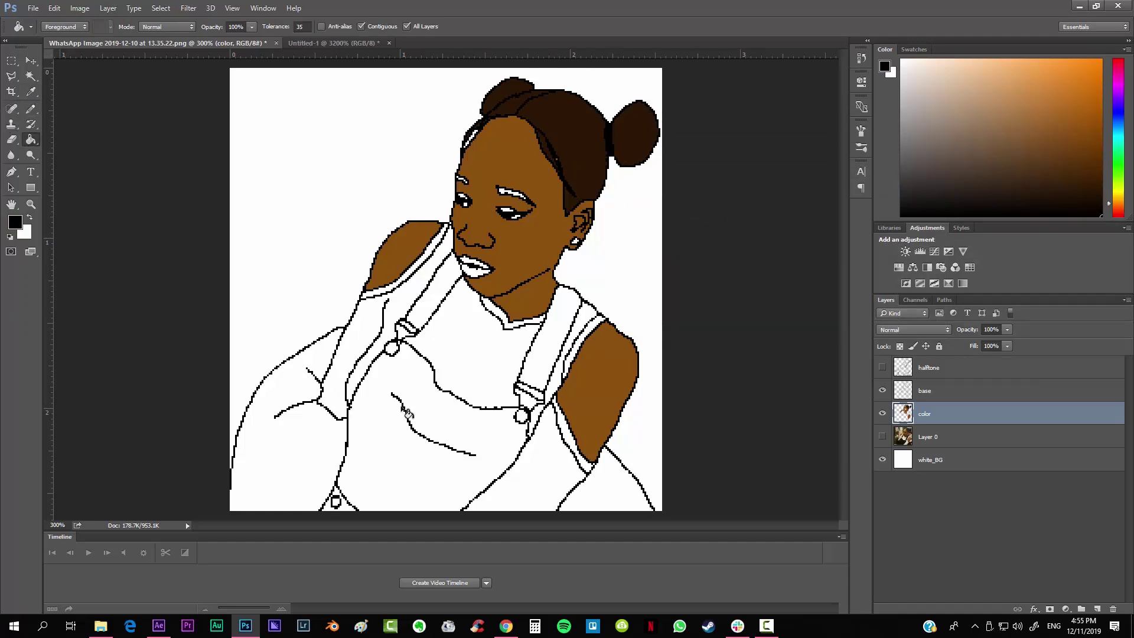
Check the overalls in the reference photo, set the foreground colour to dark grey #262626, and fill the straps, bib and remaining overalls areas.
click(882, 436)
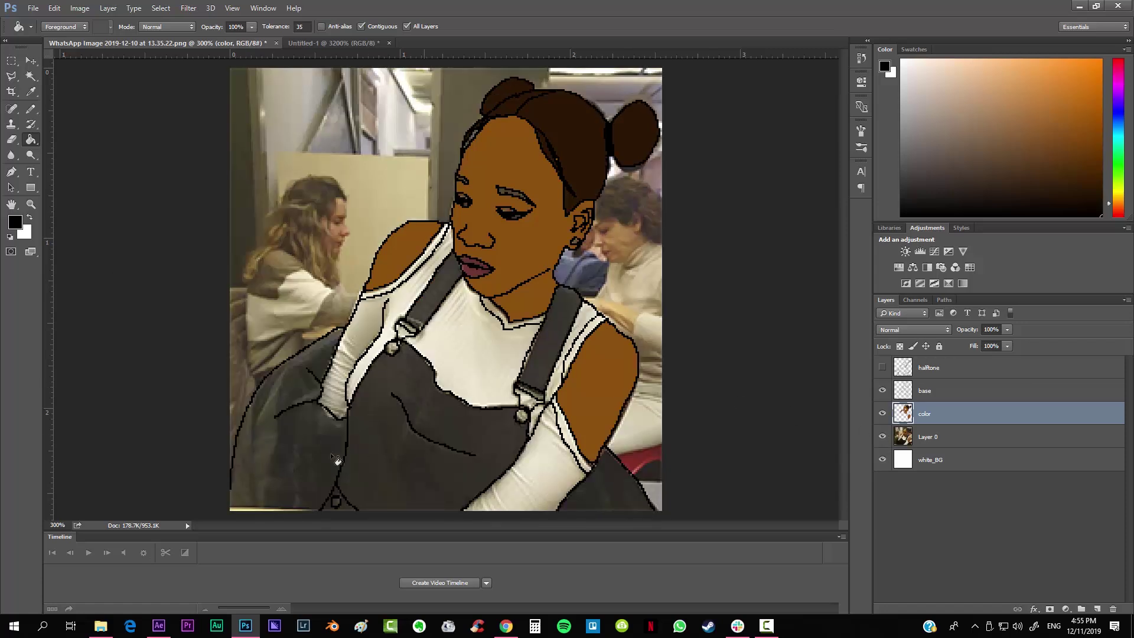
click(16, 223)
drag(654, 263, 629, 278)
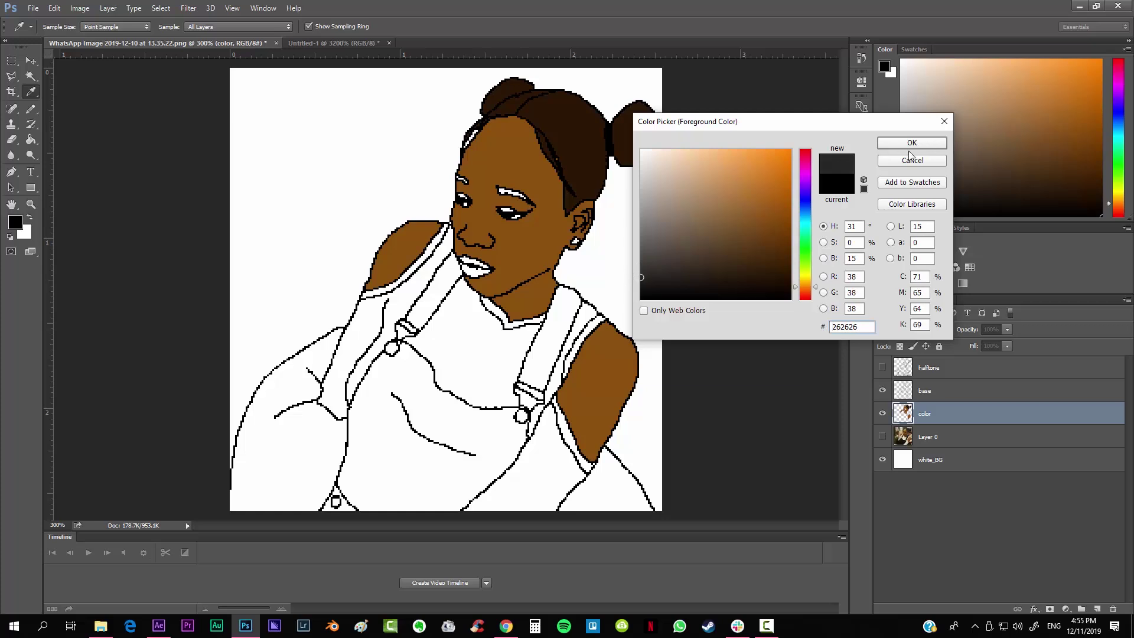
click(884, 147)
key(g)
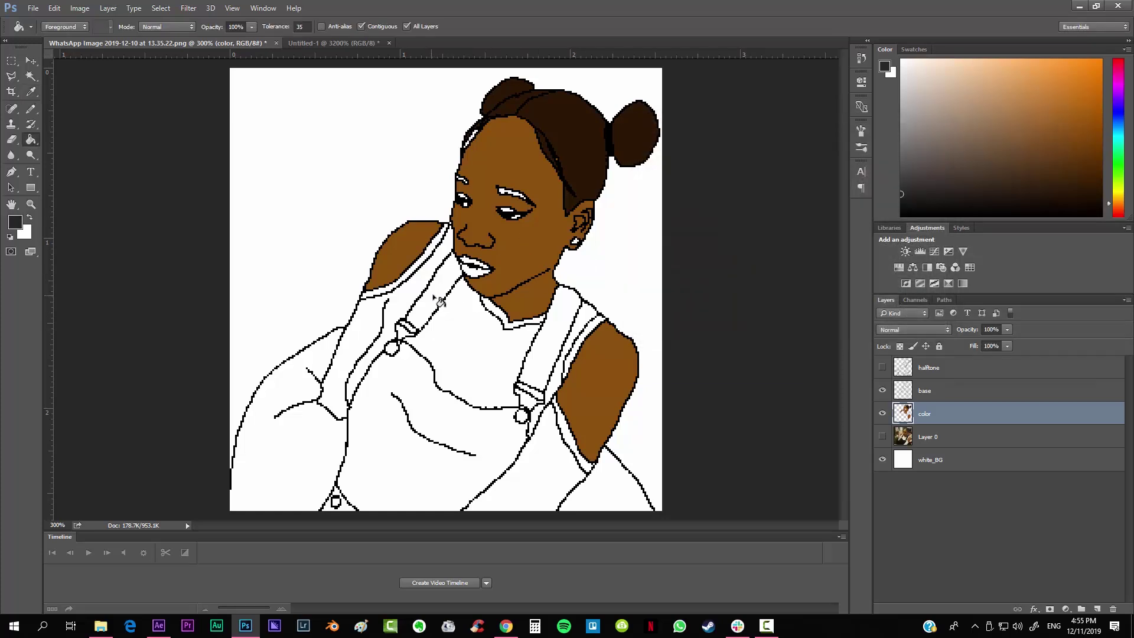
click(436, 303)
click(569, 347)
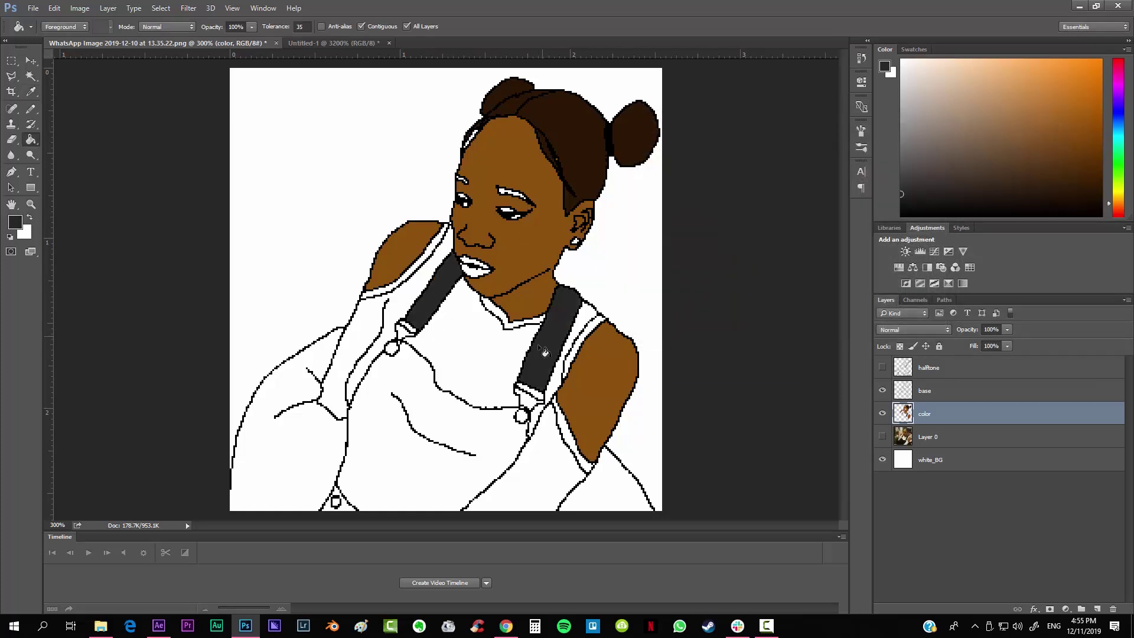
click(466, 437)
click(294, 475)
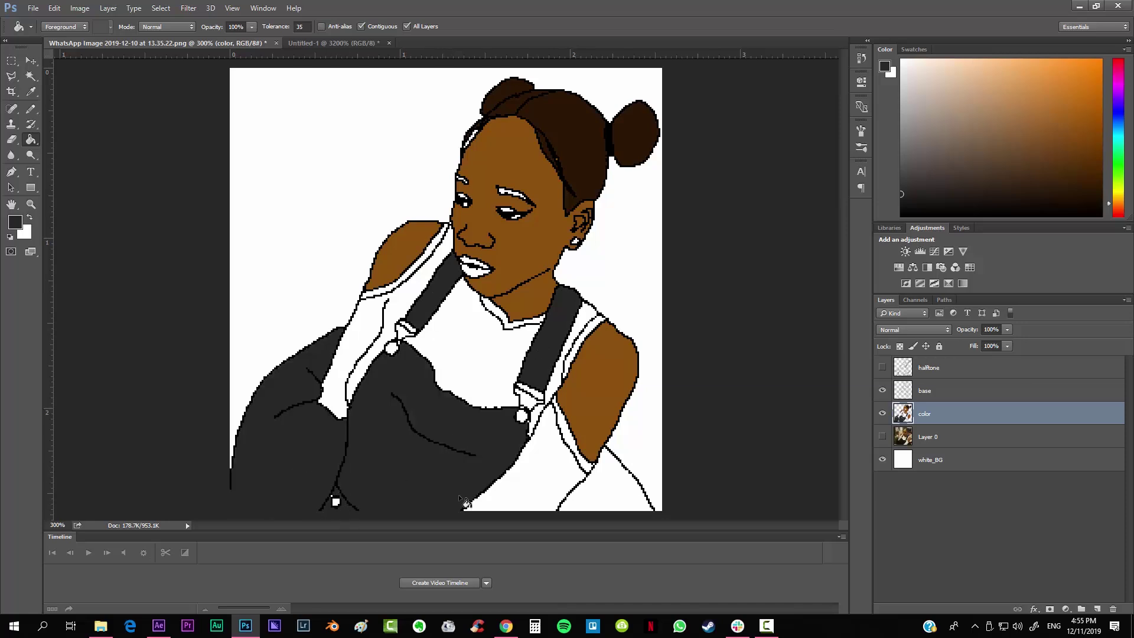
click(598, 506)
Set the foreground colour to mid grey #8a8a8a and fill the two strap buttons and the lower side button.
click(15, 222)
drag(646, 231, 629, 225)
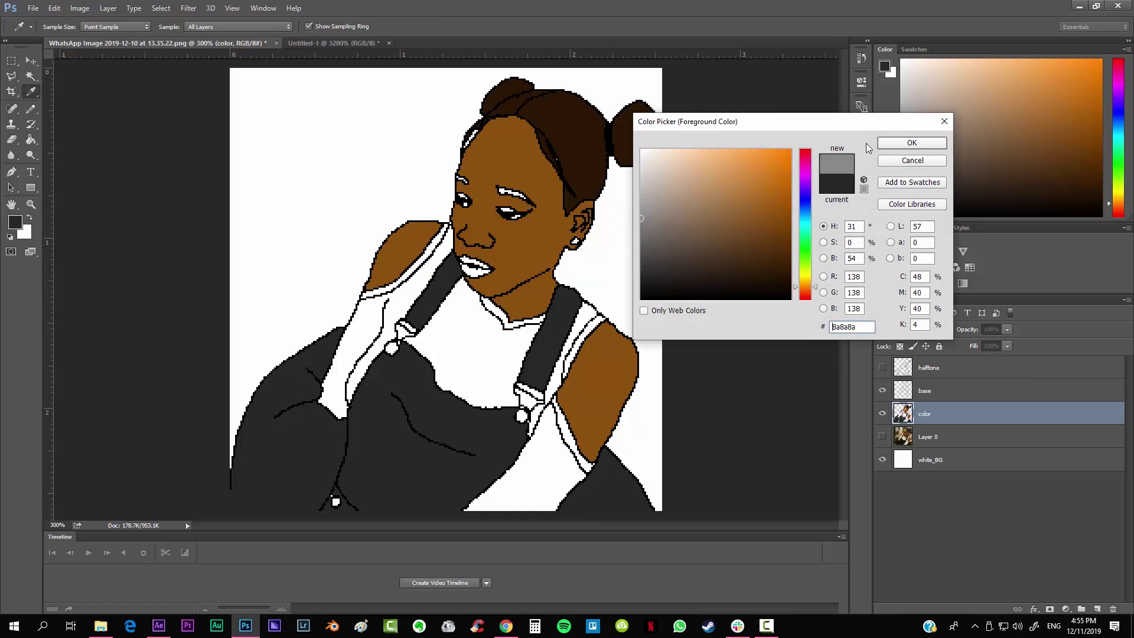
click(911, 143)
click(522, 415)
key(ctrl+plus)
click(376, 368)
scroll(394, 360, down, 4)
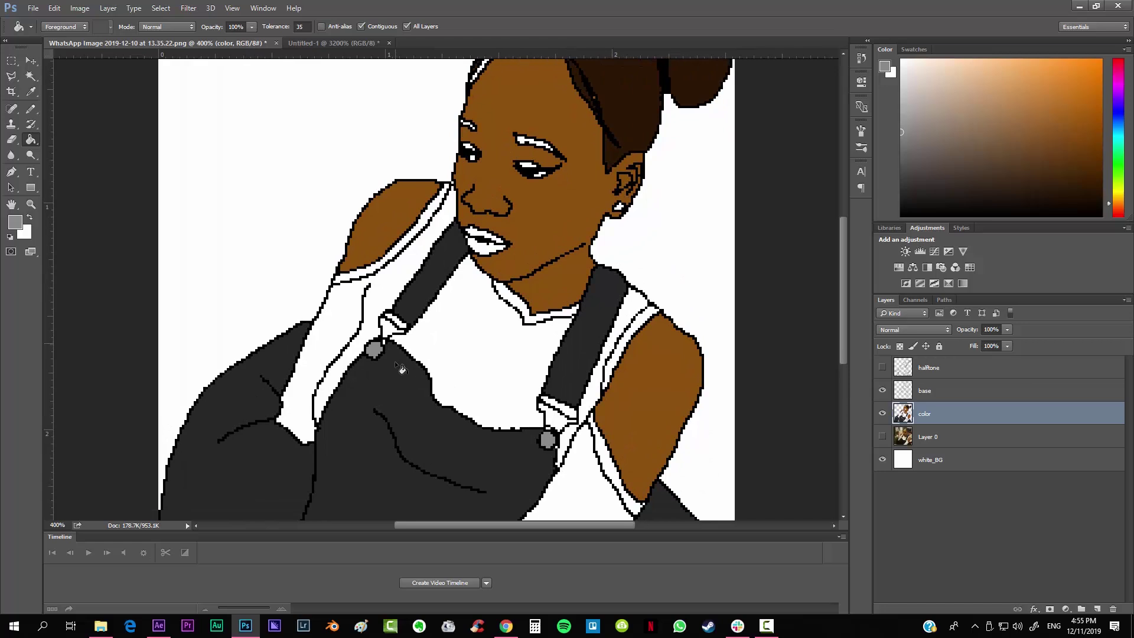
click(300, 461)
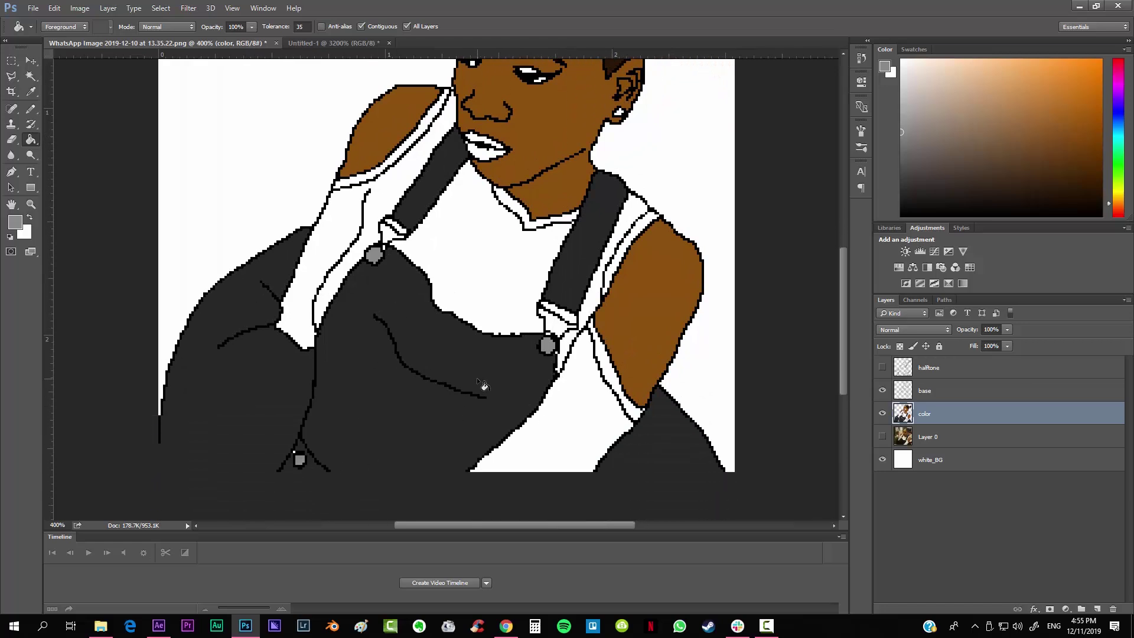
Sample the overalls' dark grey as the foreground colour and touch up the overalls' edges with the Pencil.
scroll(476, 377, up, 1)
scroll(401, 290, down, 2)
scroll(384, 370, up, 1)
scroll(378, 375, down, 2)
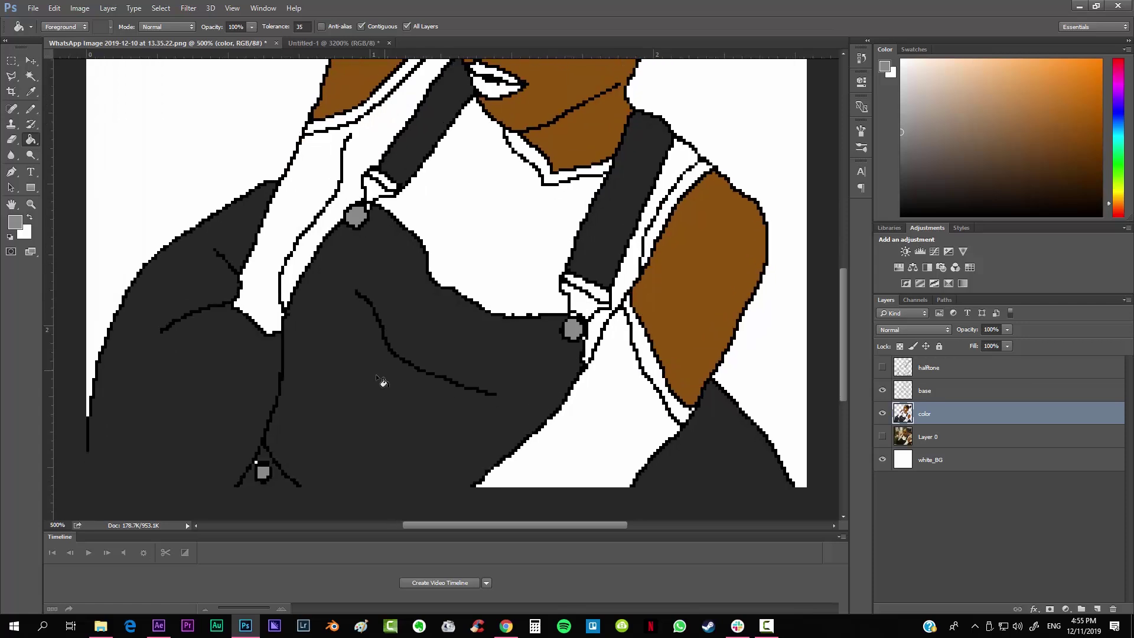
alt+click(348, 384)
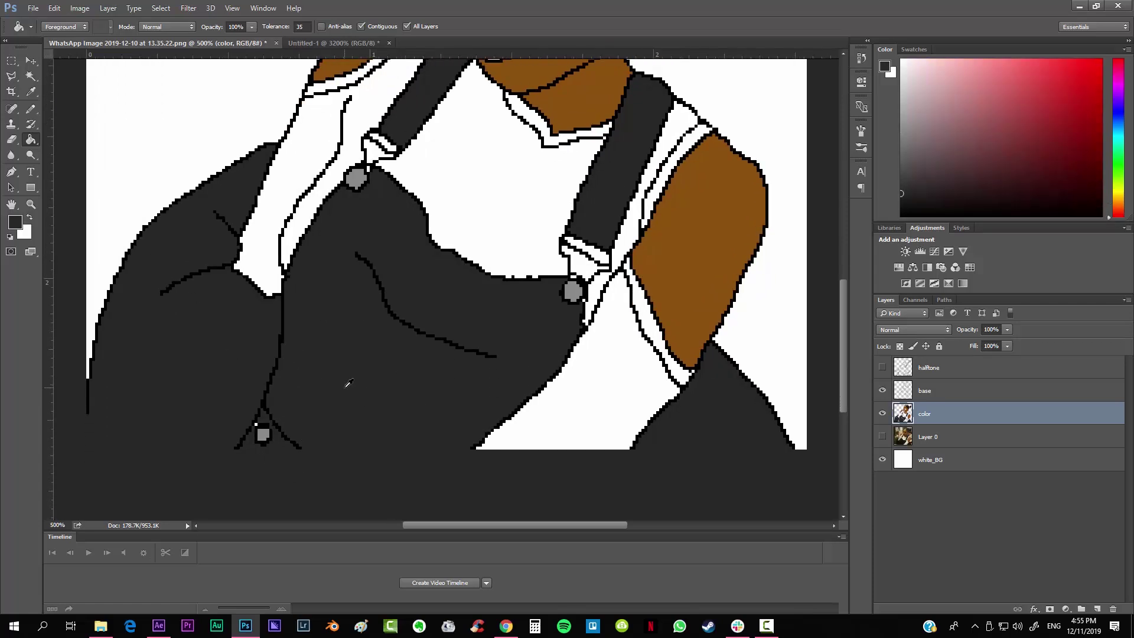
click(38, 108)
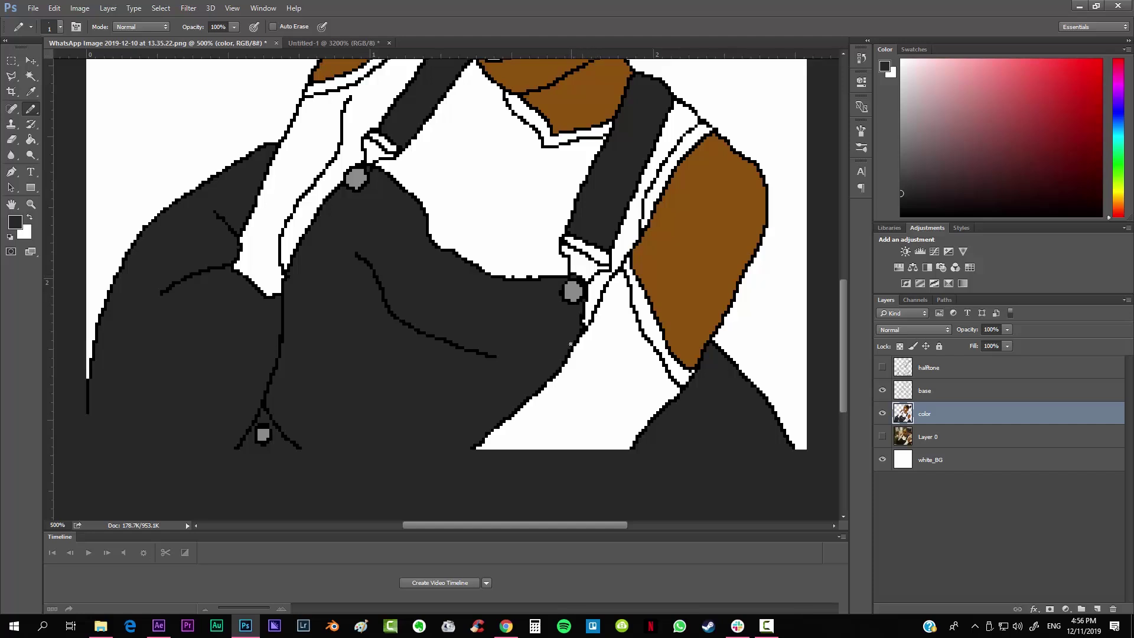
Show the Layer 0 photo, move it above the color layer and raise its opacity to 100%.
scroll(501, 337, up, 8)
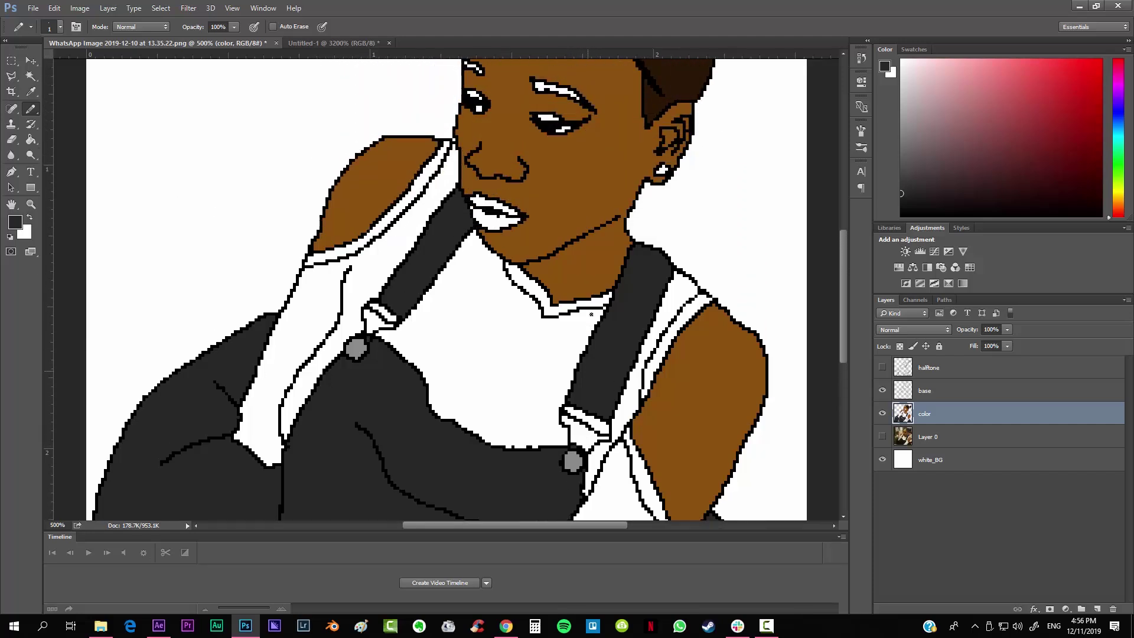
scroll(591, 315, up, 3)
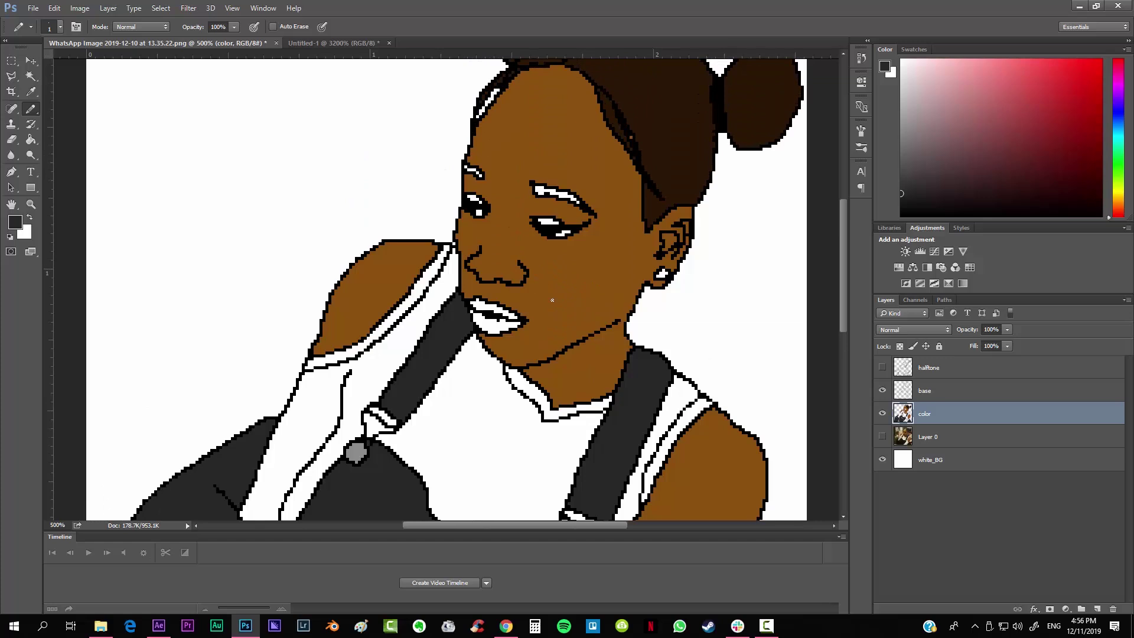
scroll(525, 323, down, 1)
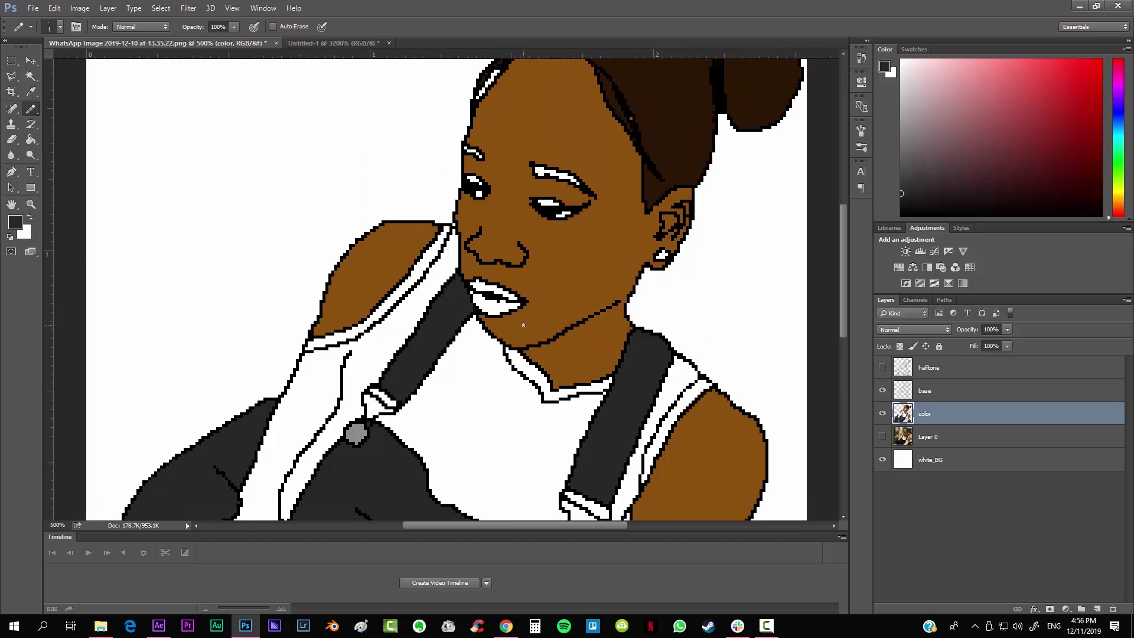
scroll(546, 380, down, 3)
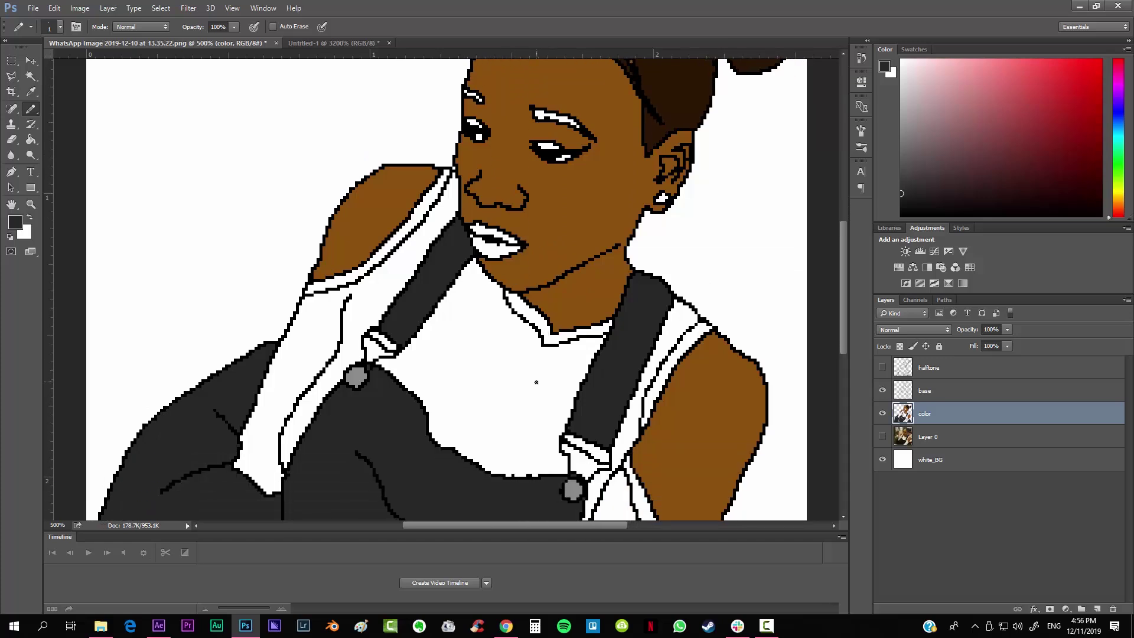
click(880, 436)
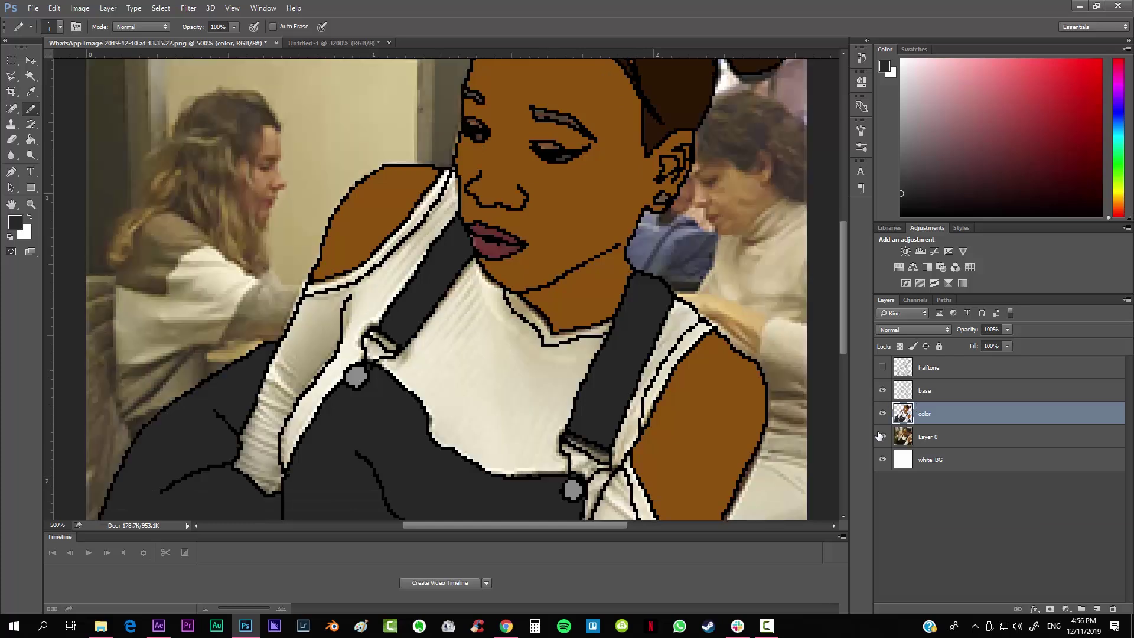
drag(924, 442, 941, 409)
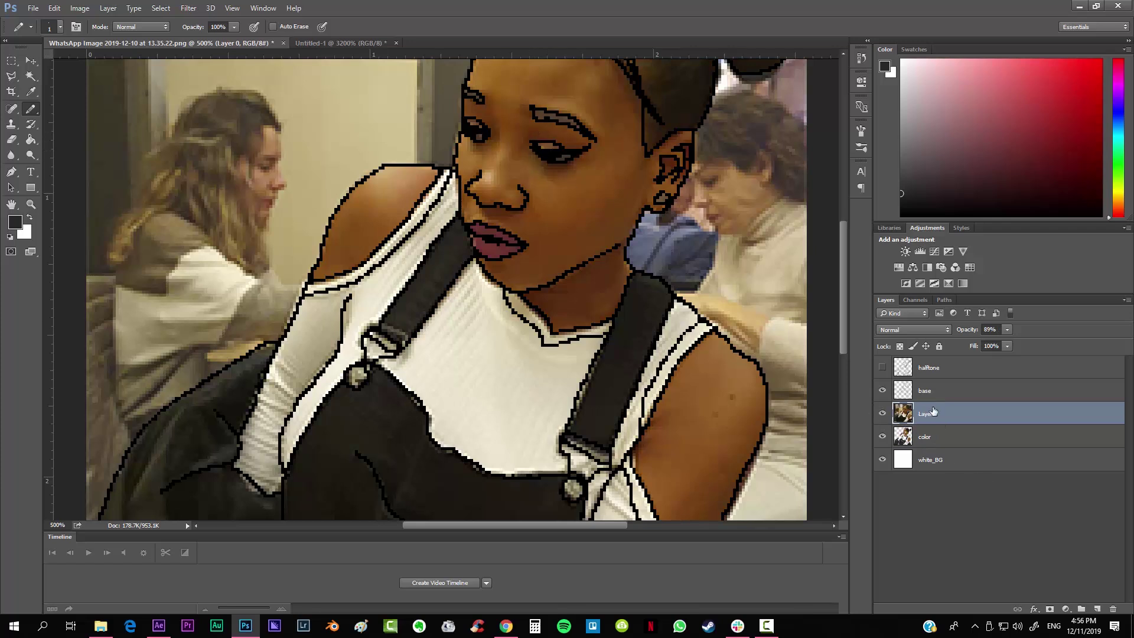
click(1006, 329)
drag(1014, 347, 1018, 346)
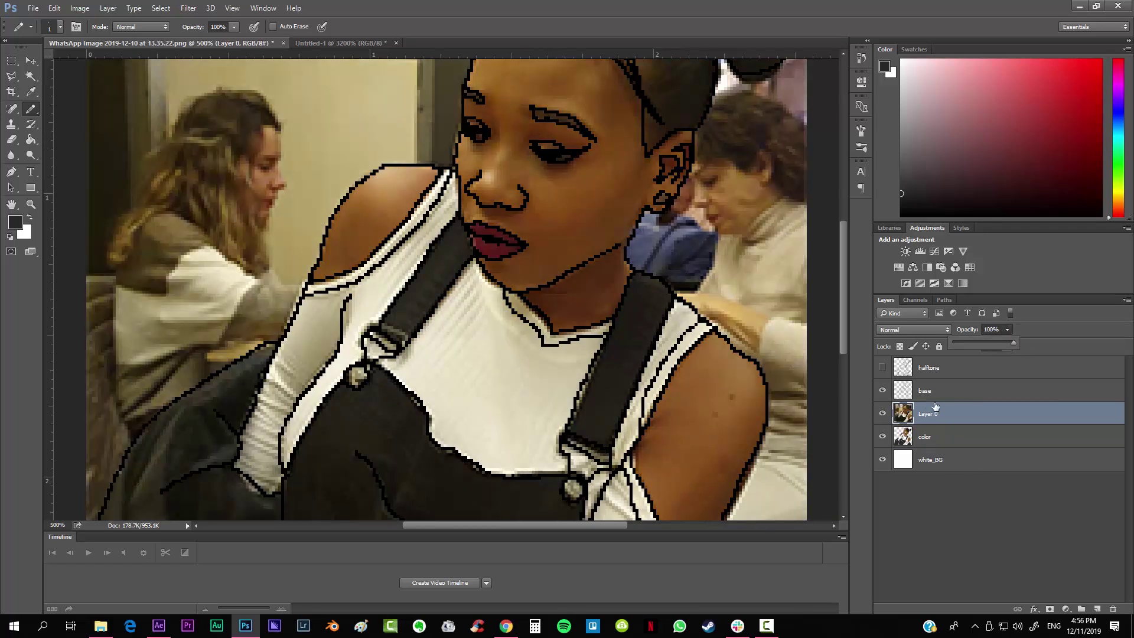
Examine the photo with the base outlines hidden, restore the outlines and hide the Layer 0 photo.
click(882, 390)
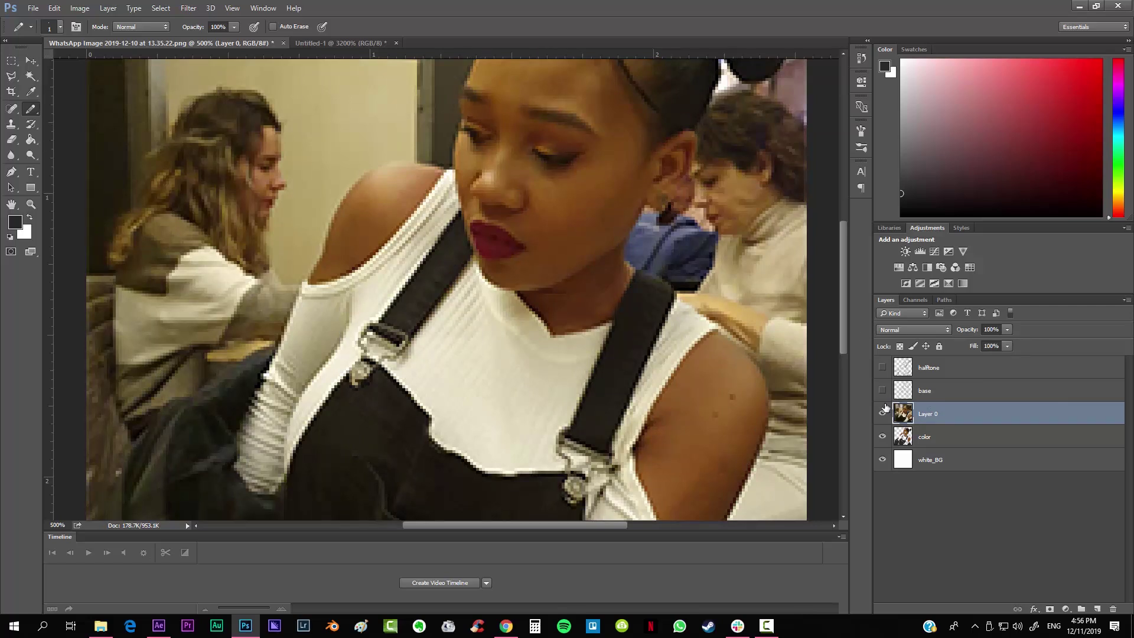
click(882, 413)
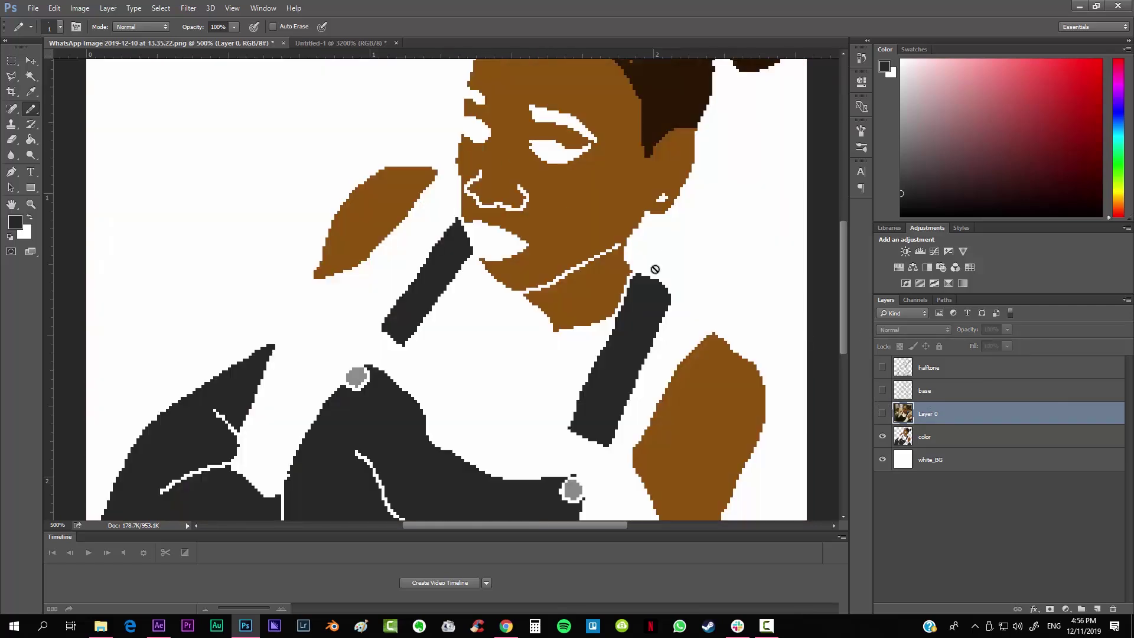
click(882, 414)
click(882, 390)
click(882, 414)
Set the foreground colour to bright orange #ff7800 for the eye makeup.
key(i)
click(18, 223)
drag(806, 279, 820, 287)
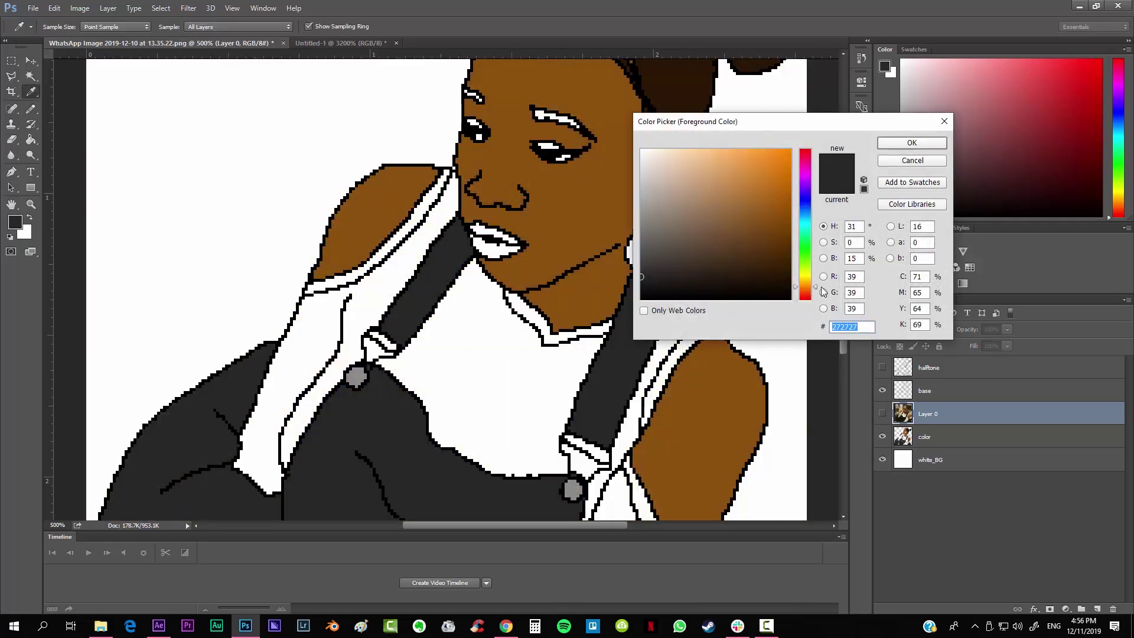
click(790, 151)
click(912, 142)
key(b)
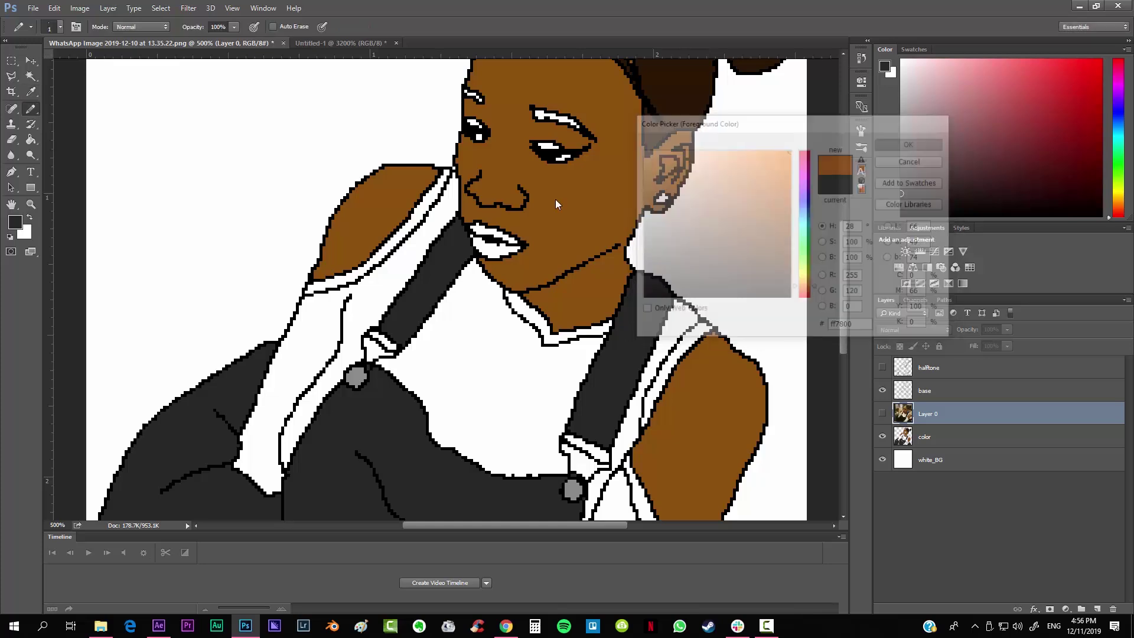
scroll(485, 167, up, 1)
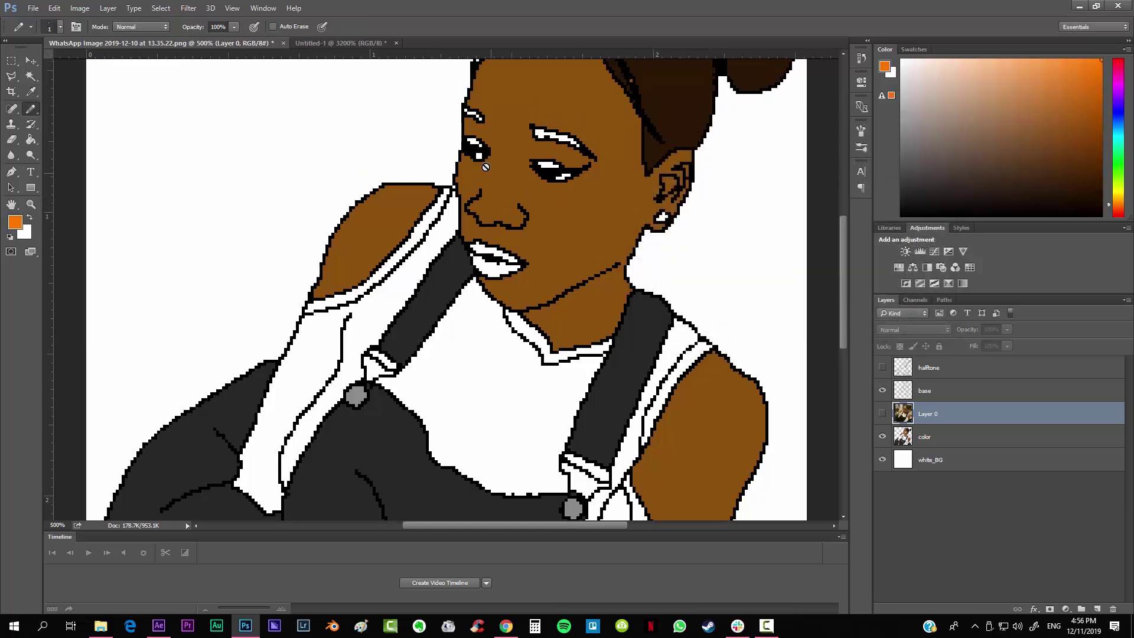
Fill the upper eyelid areas of both eyes with the orange on the color layer using the Paint Bucket.
click(35, 139)
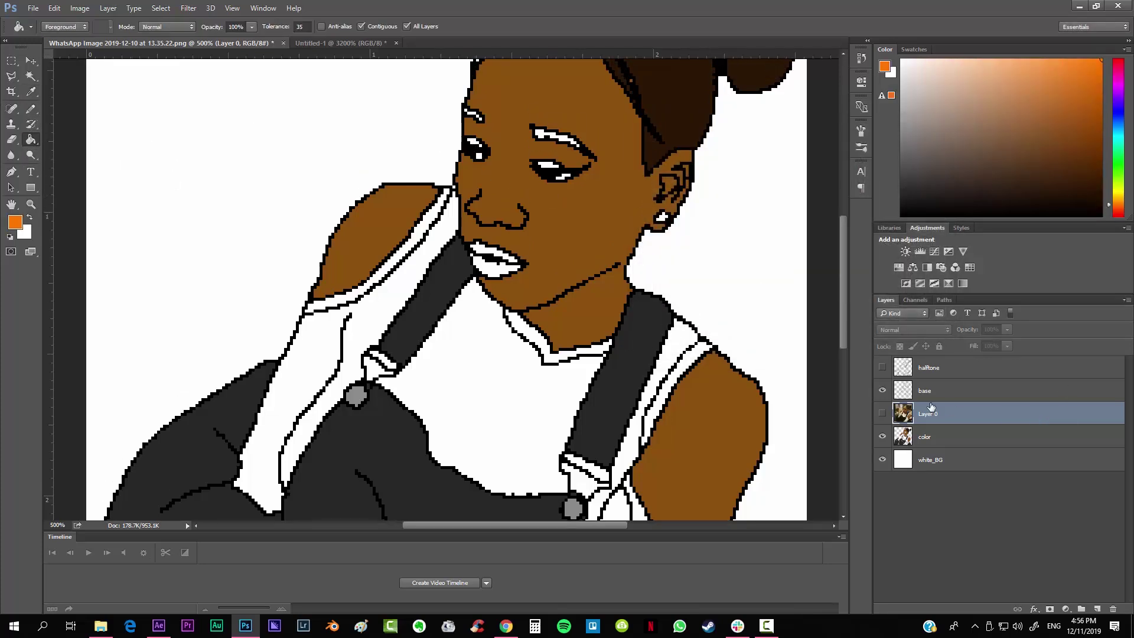
click(927, 393)
click(932, 442)
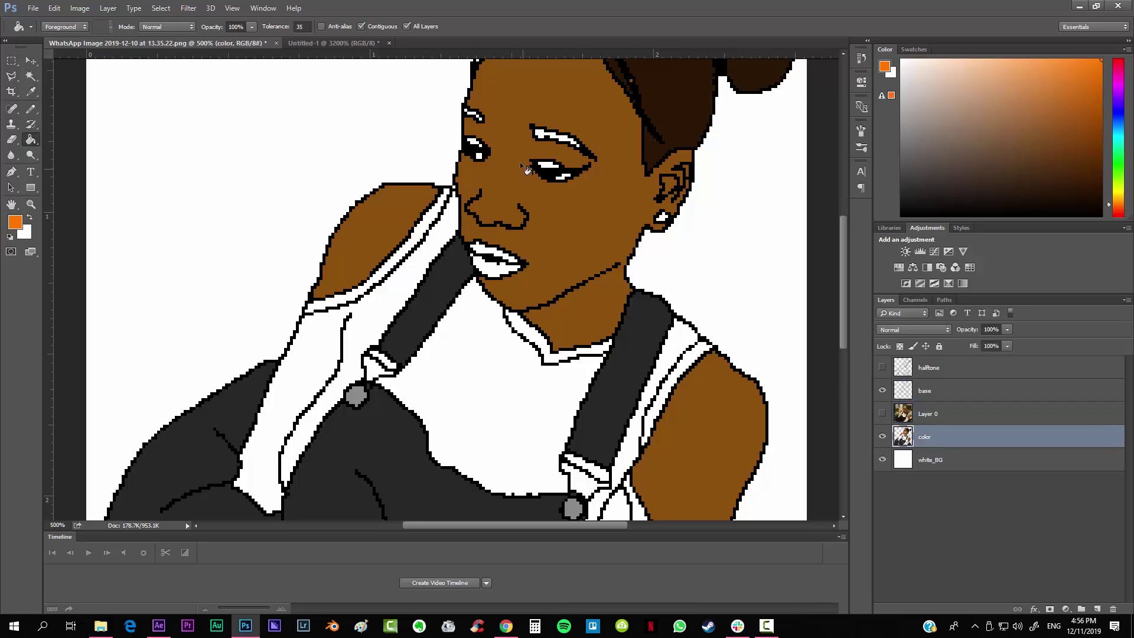
click(474, 142)
click(554, 172)
click(31, 109)
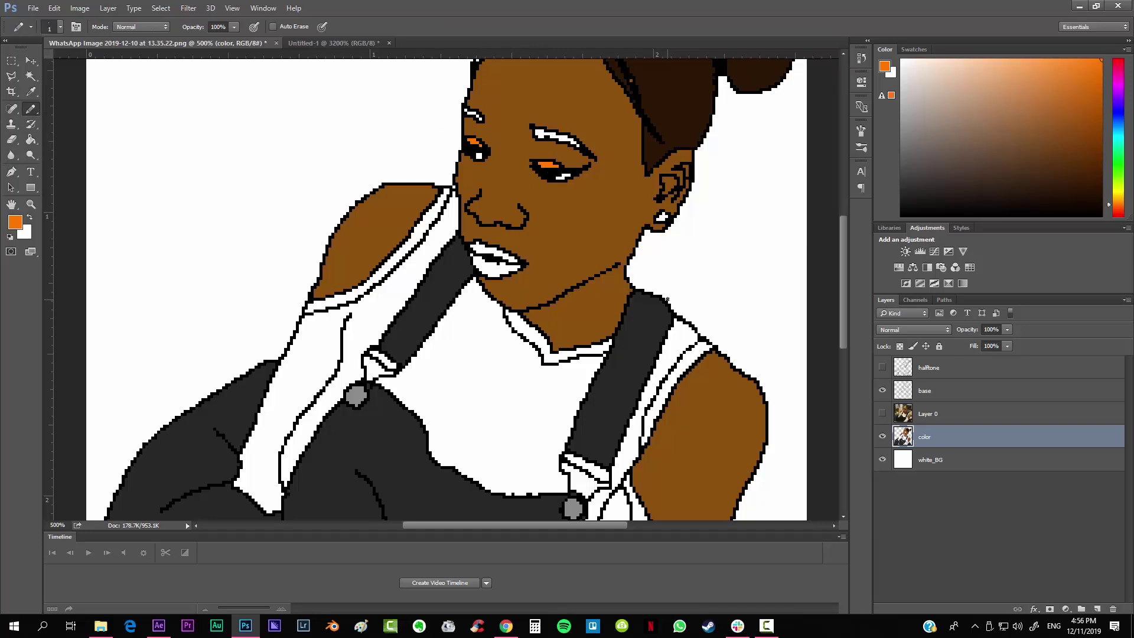
Fill both eyebrows on the color layer with the dark brown sampled from the hair using the Paint Bucket.
scroll(217, 216, up, 3)
alt+click(644, 140)
click(30, 139)
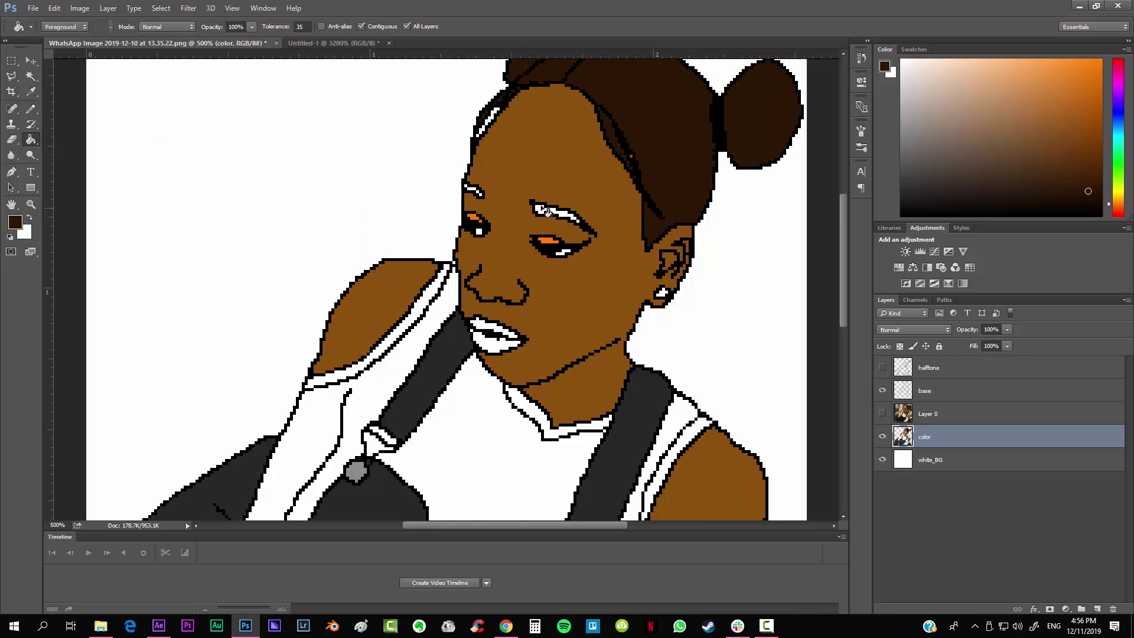
click(544, 211)
click(471, 190)
Set the foreground colour to a bright pinkish red and fill the upper and lower lips with it.
click(16, 222)
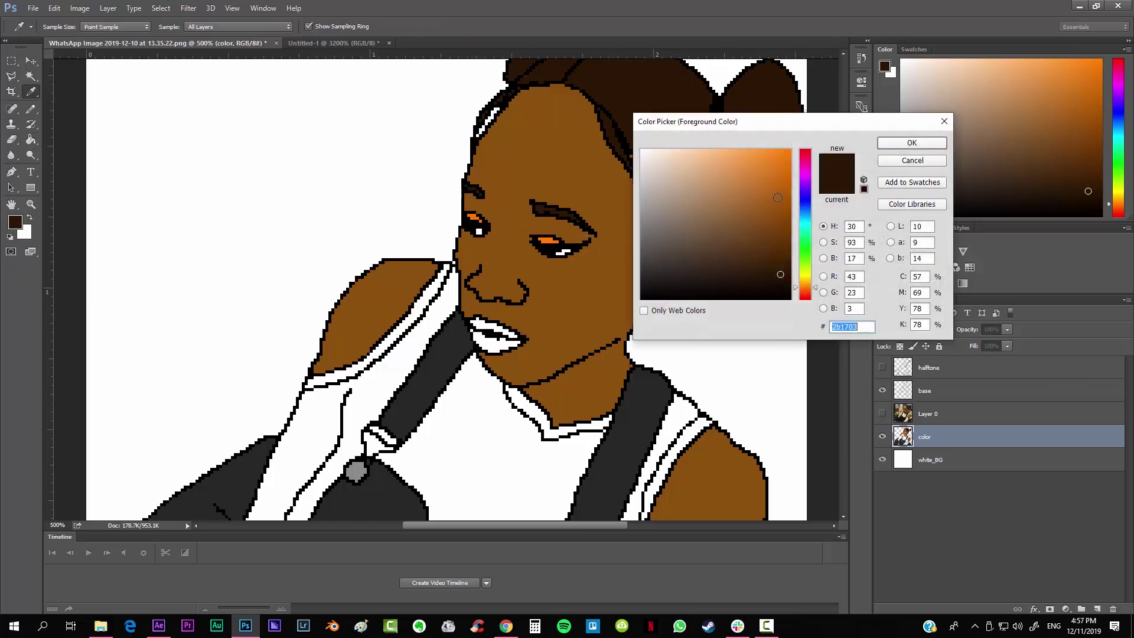
drag(809, 177, 814, 155)
click(911, 142)
click(490, 344)
click(488, 327)
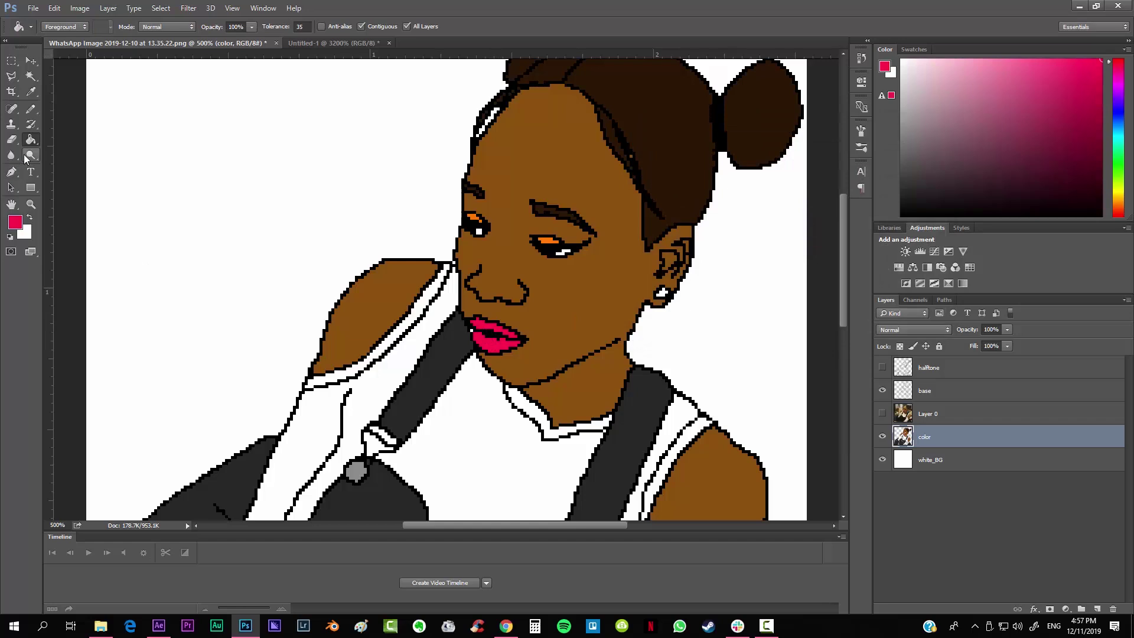
Show the halftone layer over the coloured portrait and clear the selection around the canvas.
click(31, 109)
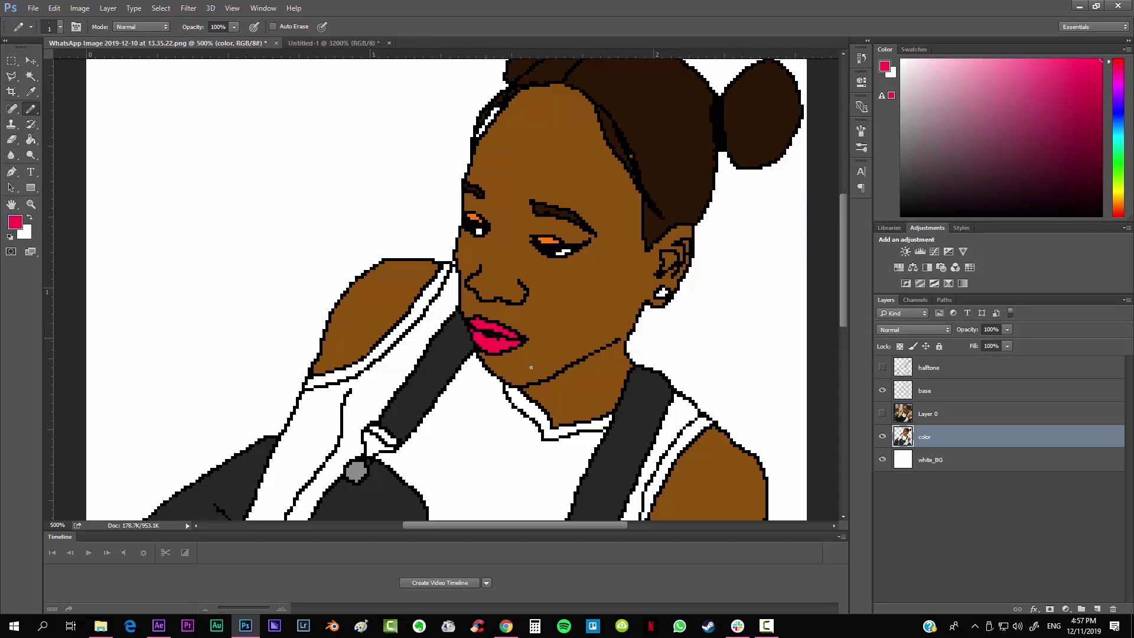
key(ctrl+0)
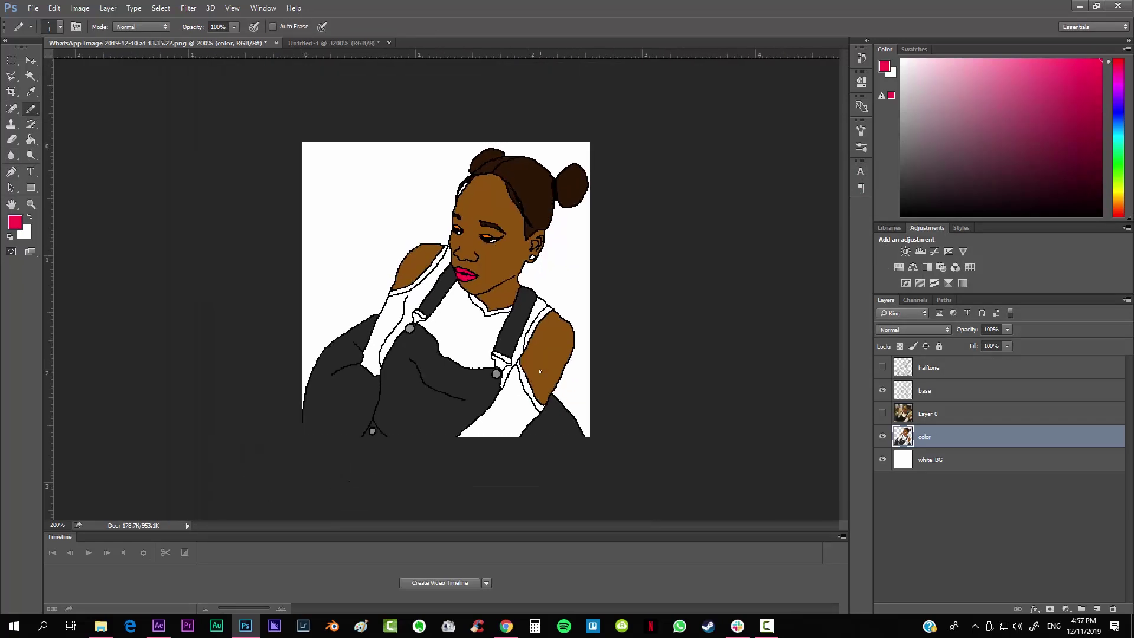
click(882, 366)
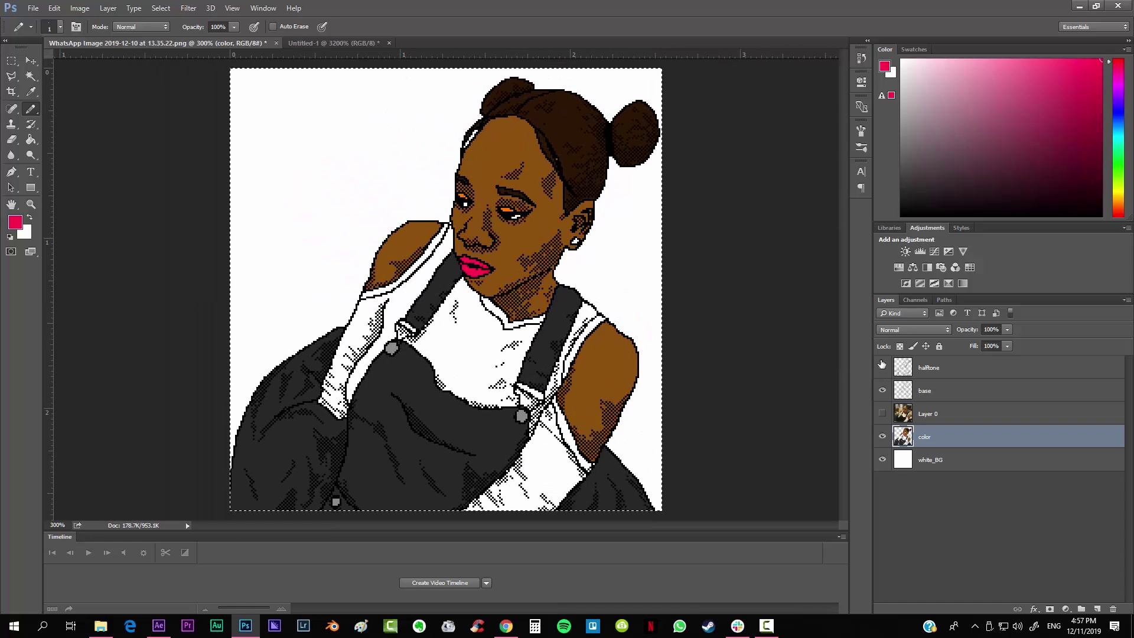
key(ctrl+d)
Fill the earring on the color layer with the grey sampled from the overall button.
key(ctrl+plus)
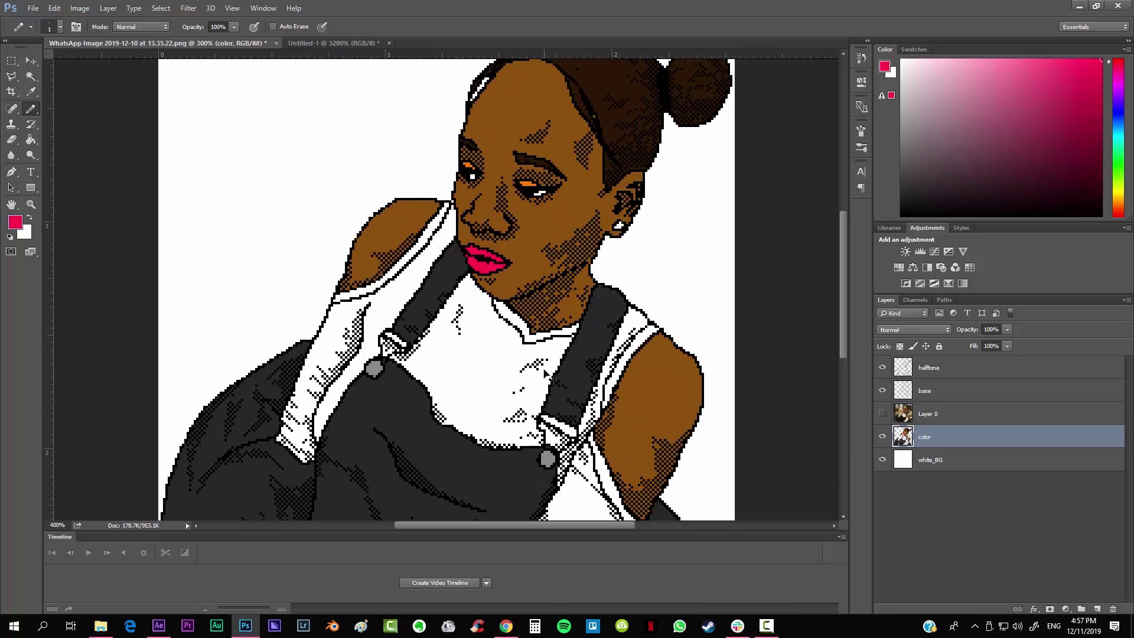
alt+click(373, 368)
click(30, 140)
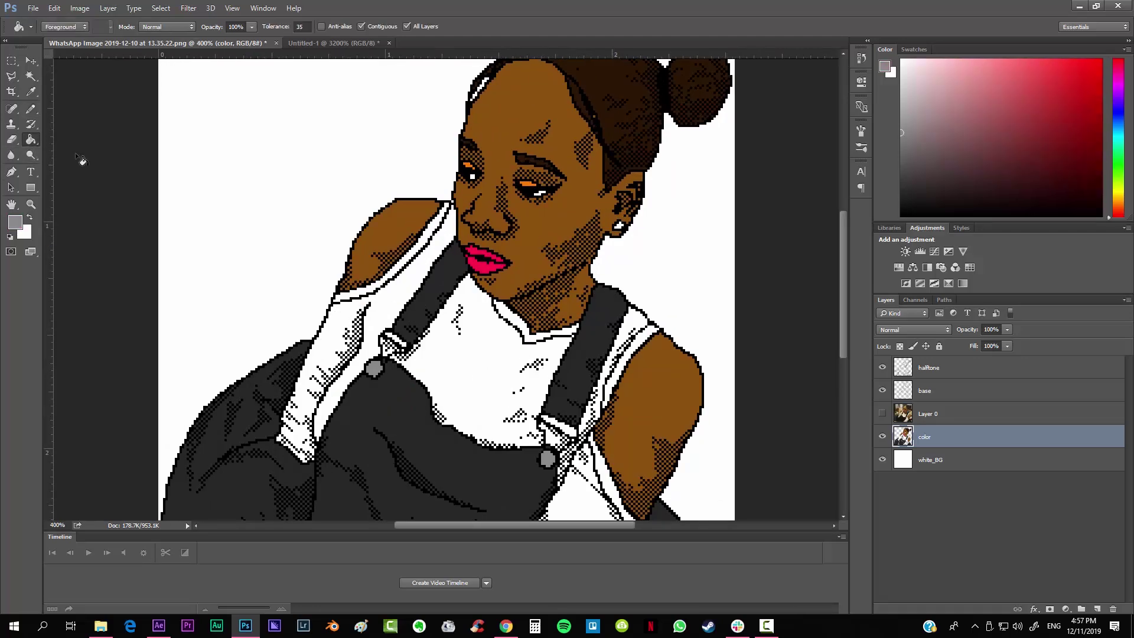
click(617, 226)
key(ctrl+minus)
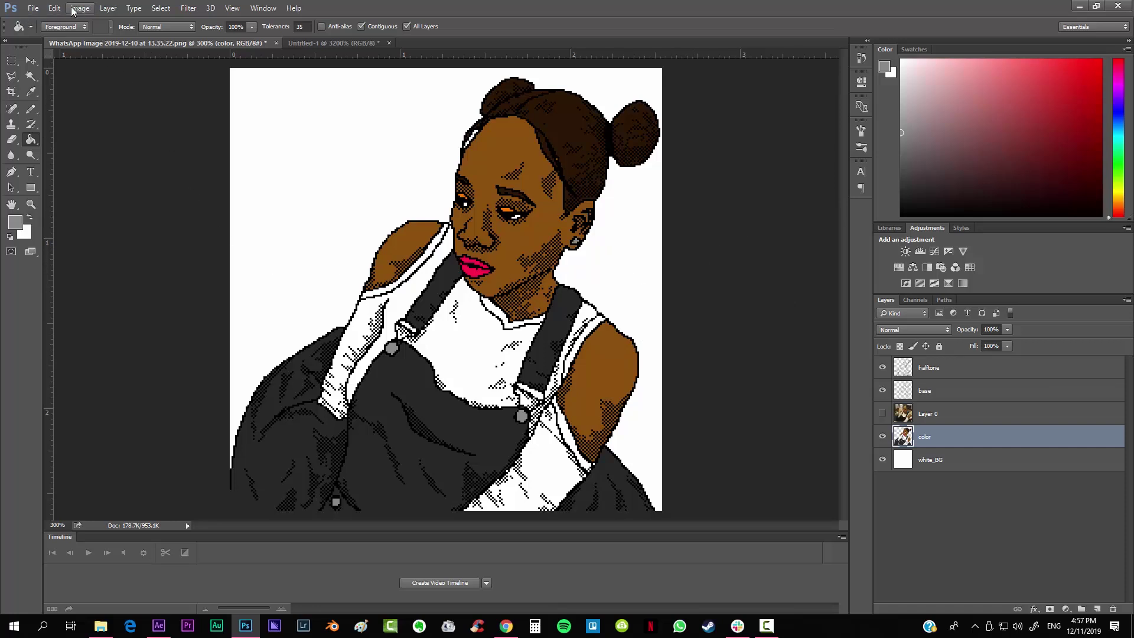
Create a new document 1 pixel wide and 2 pixels high at 300 pixels/inch with a white background.
click(33, 8)
click(80, 8)
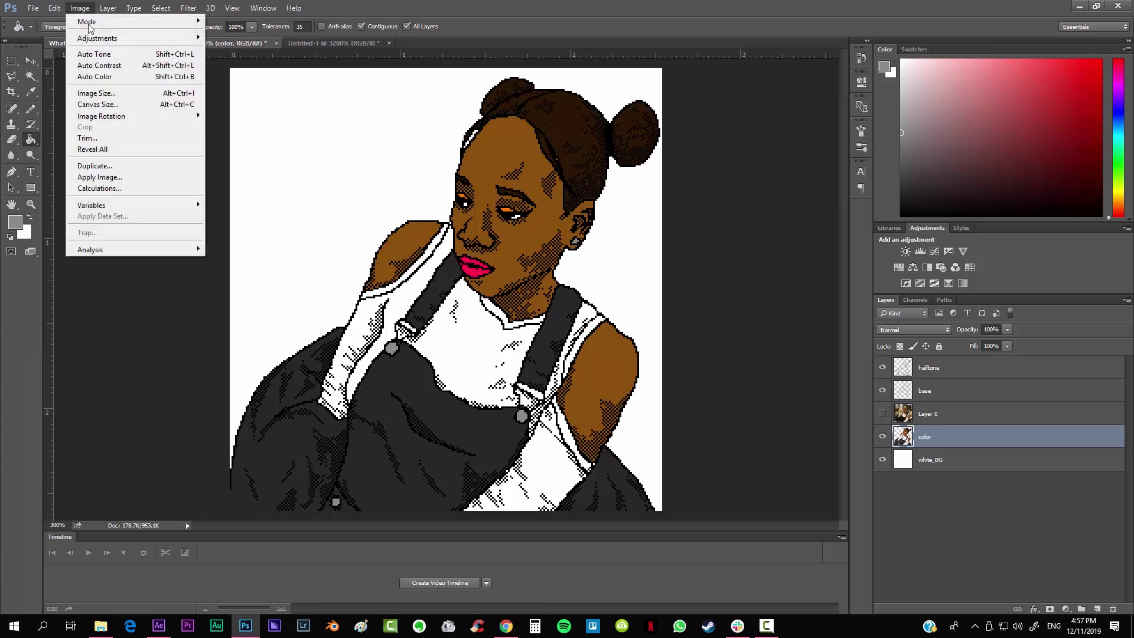
click(36, 21)
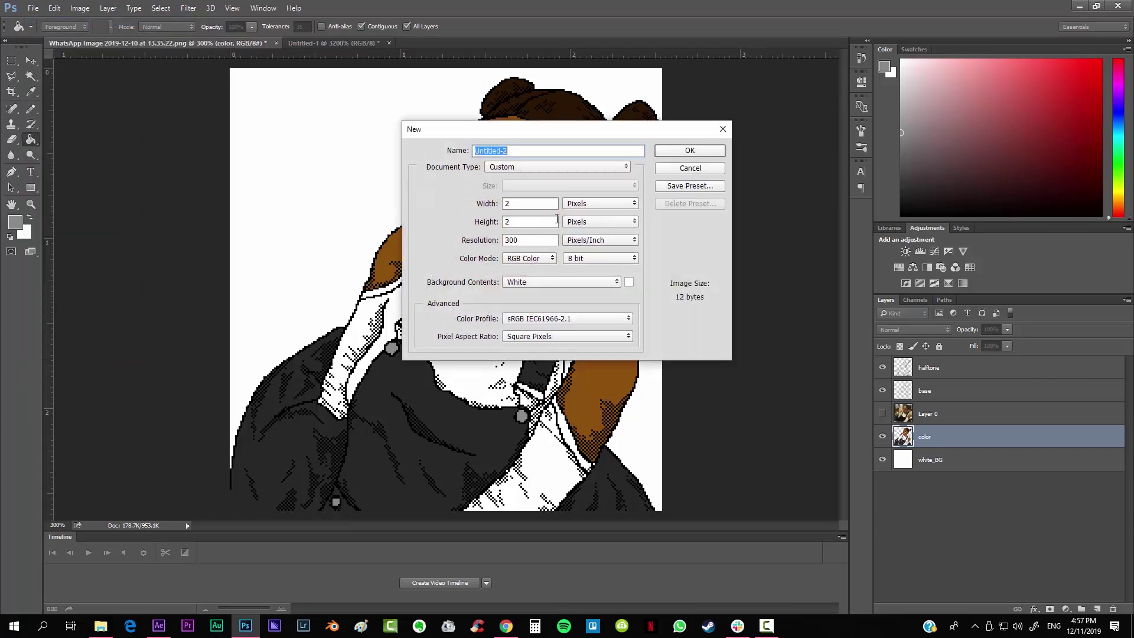
double_click(524, 202)
text(1)
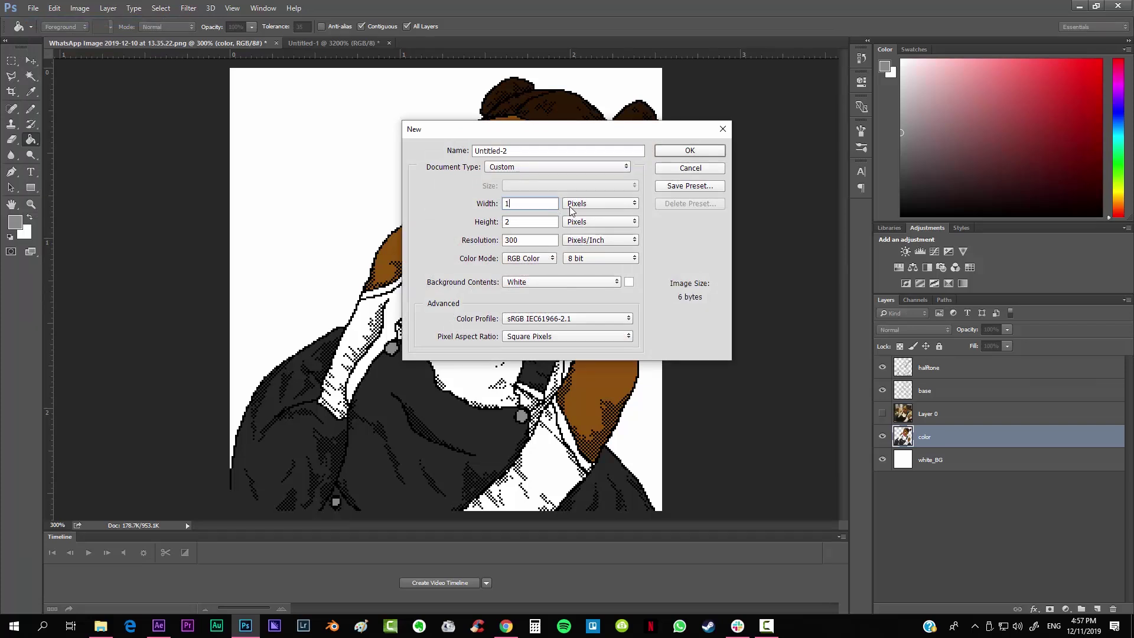
click(689, 151)
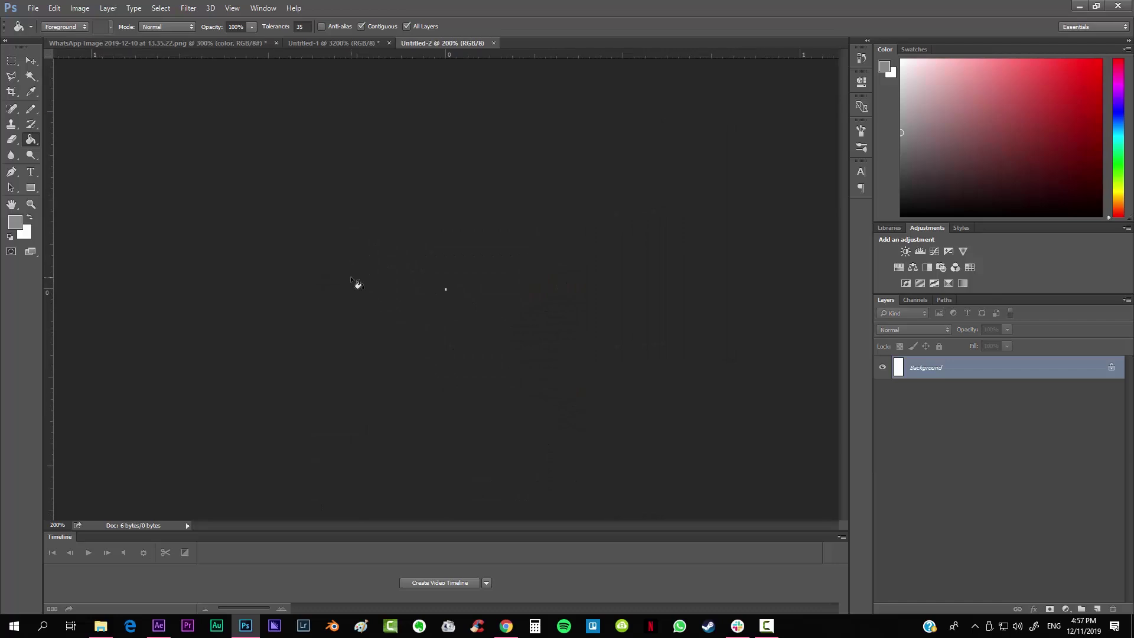
Set the foreground colour to black #000000 and paint the upper pixel of the new document with the Pencil.
key(ctrl+plus)
key(ctrl+plus)
key(ctrl+plus)
key(ctrl+plus)
key(ctrl+plus)
key(ctrl+plus)
key(ctrl+plus)
key(ctrl+plus)
key(ctrl+plus)
key(ctrl+plus)
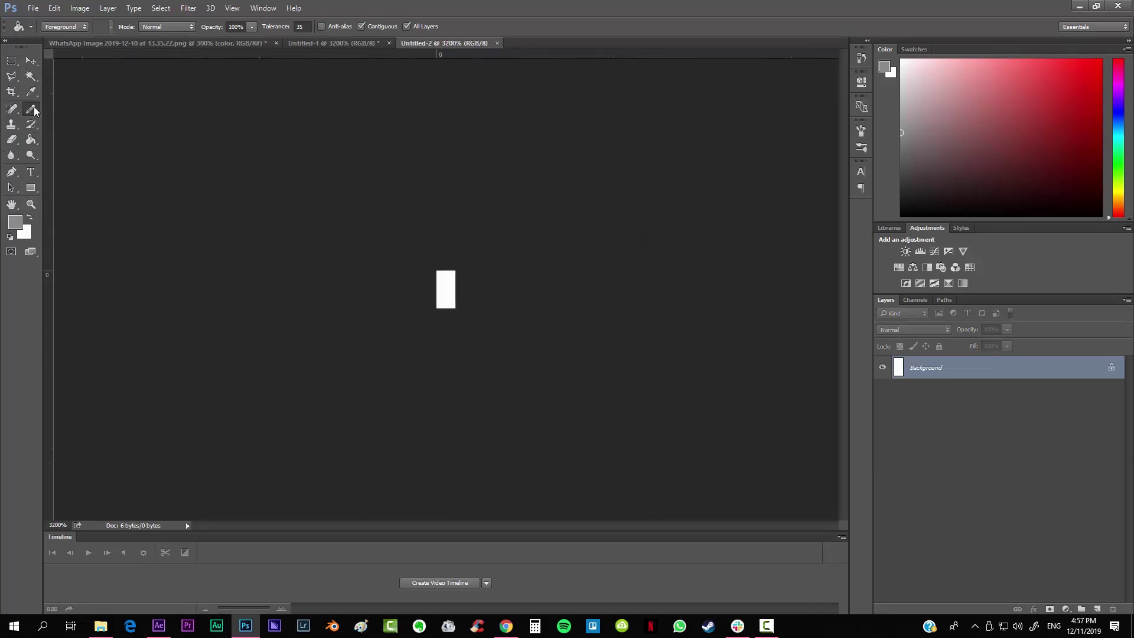
click(14, 222)
click(597, 347)
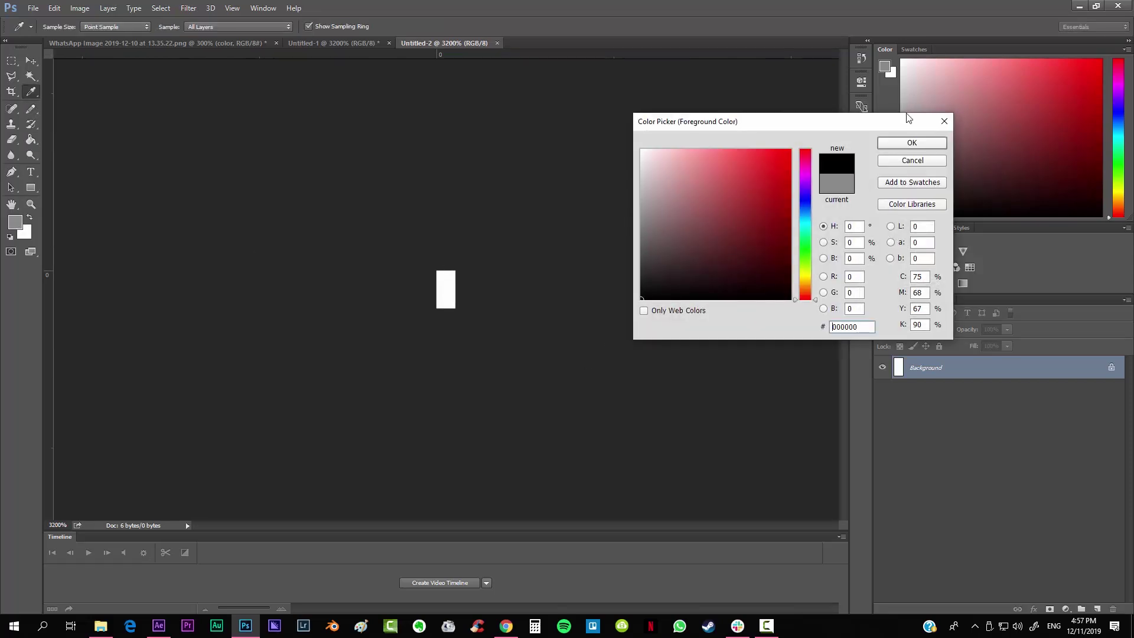
click(912, 143)
click(446, 280)
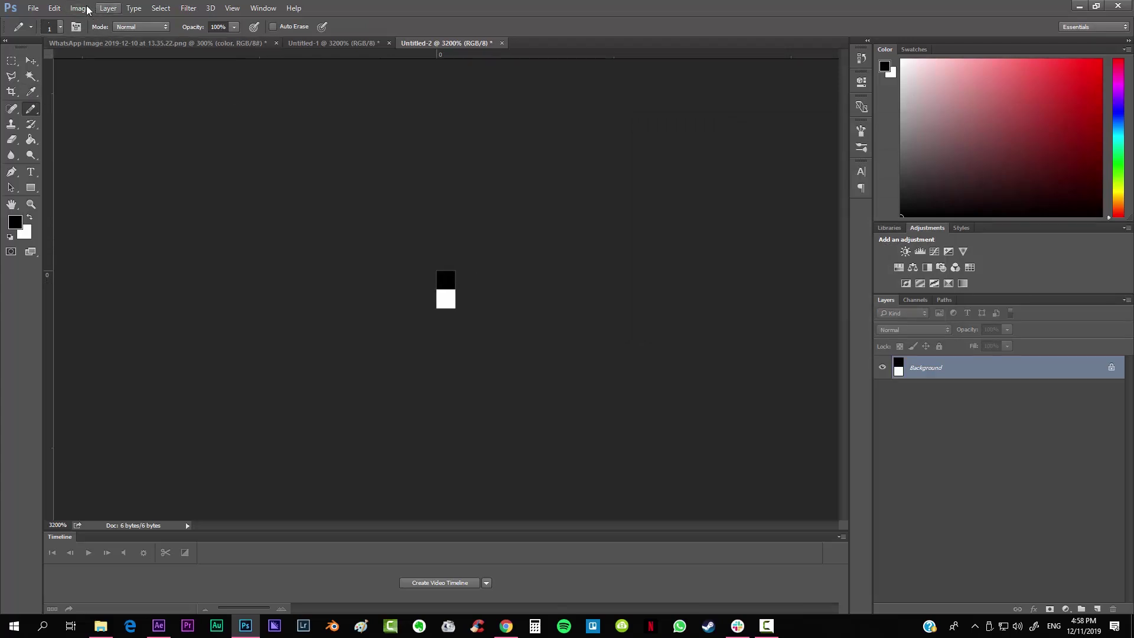
Define the black-and-white two-pixel image as a pattern named horizontal_lines.
click(59, 11)
click(97, 300)
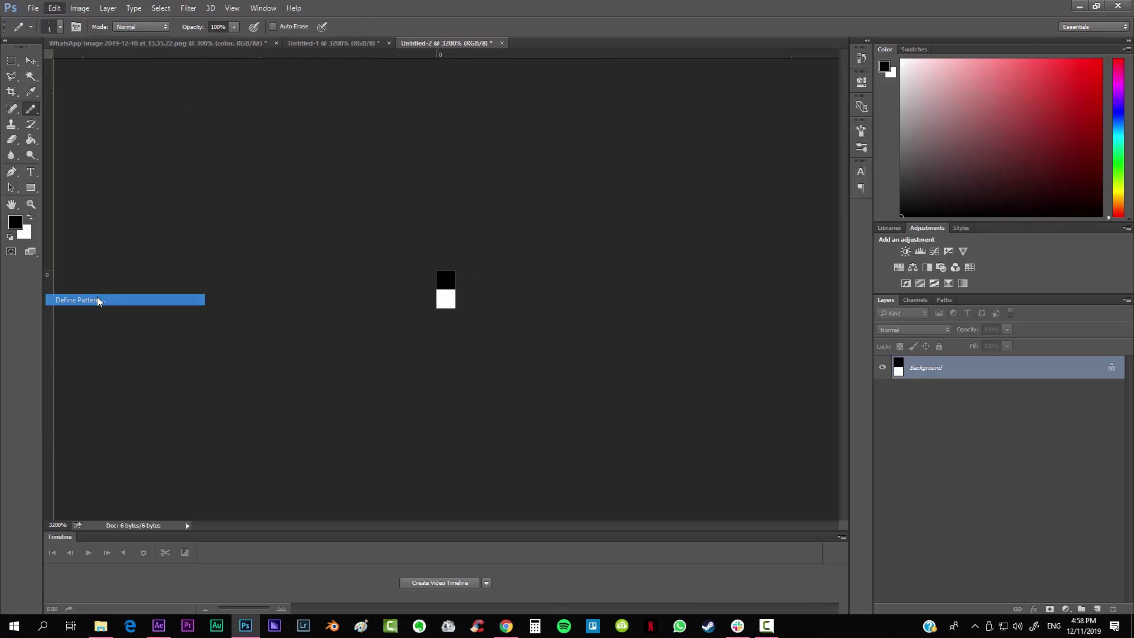
text(ho)
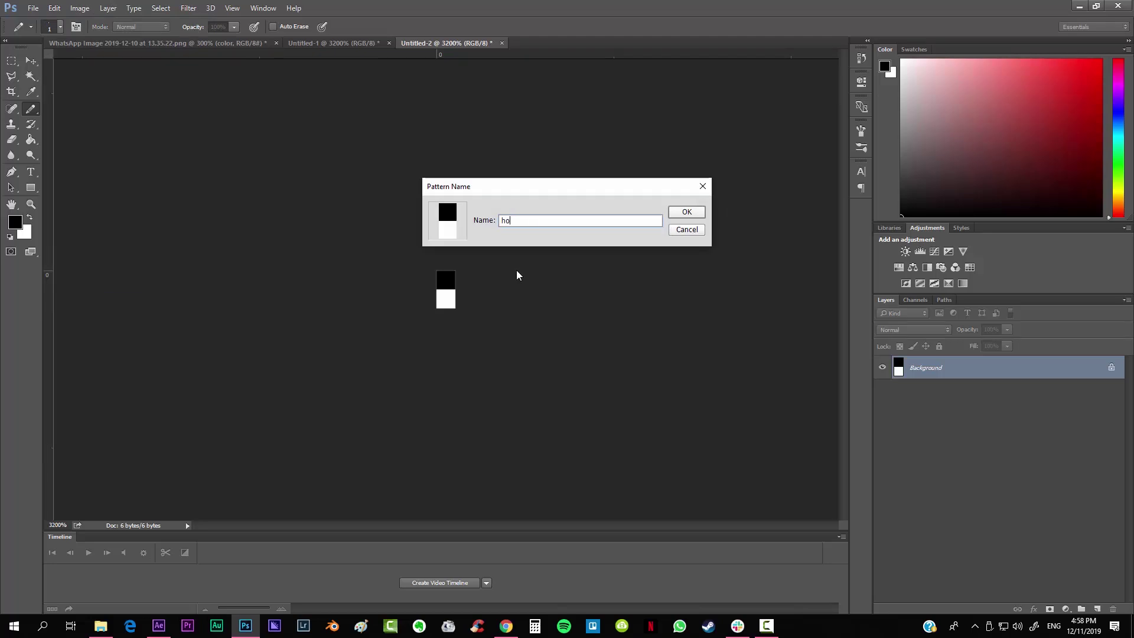
text(rizontal_lines)
key(Return)
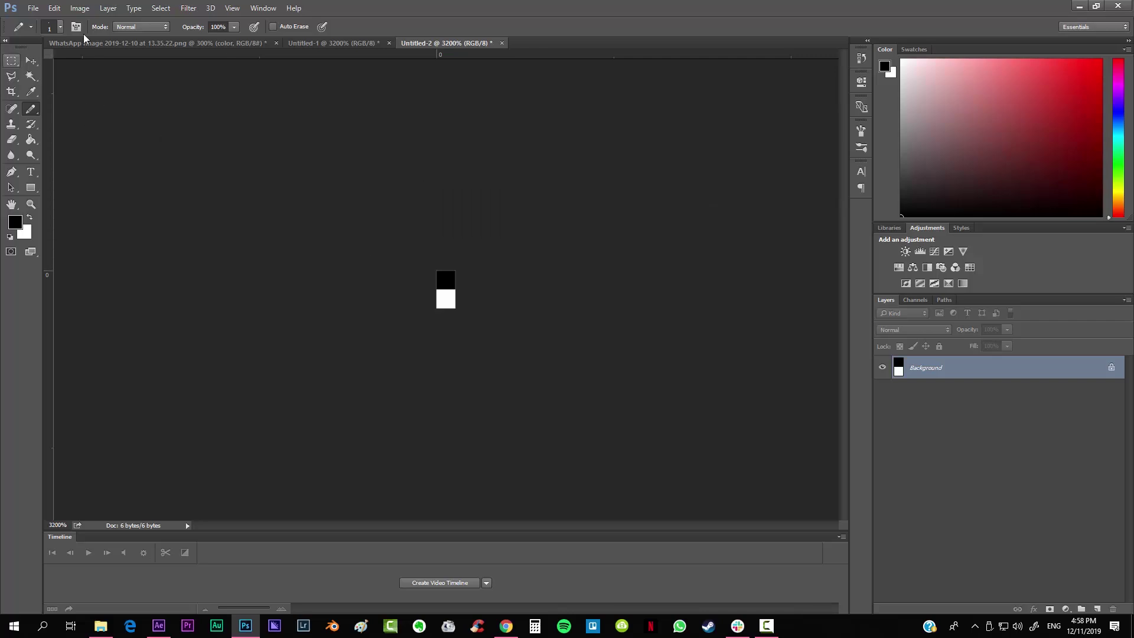
Add a new layer to the portrait document and place it between the color and white_BG layers.
click(152, 47)
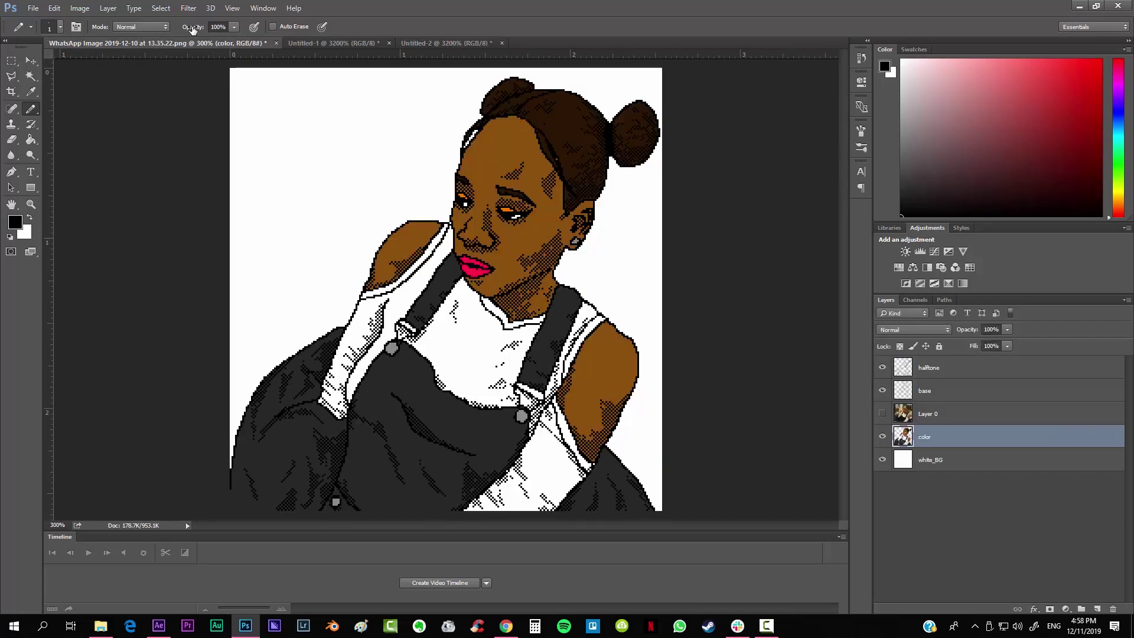
click(108, 8)
mouse_move(181, 24)
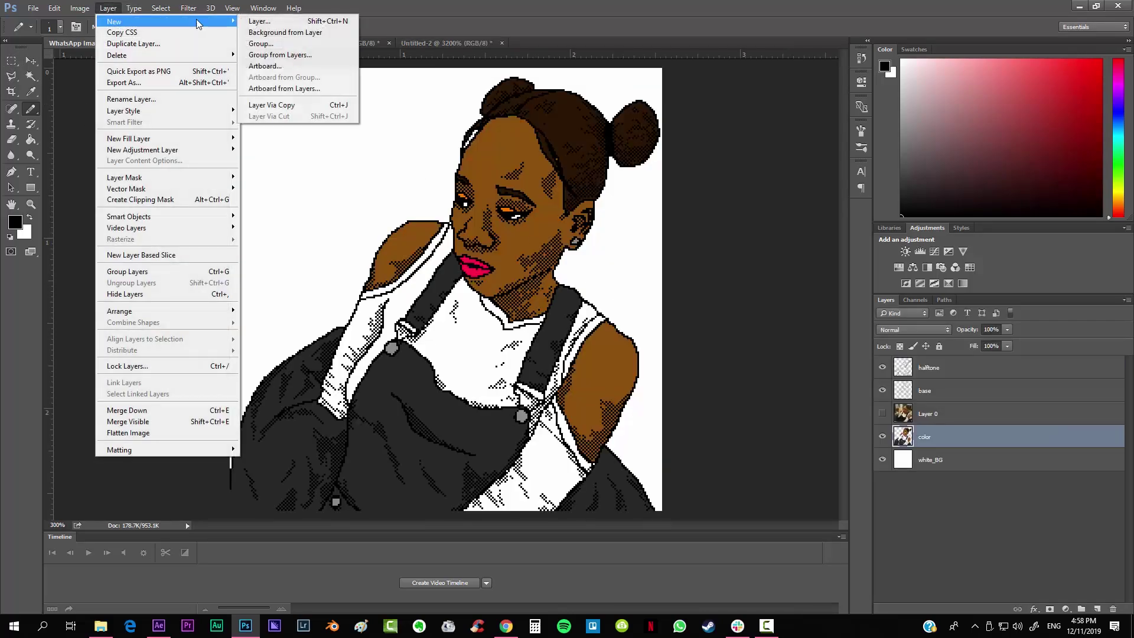
click(260, 21)
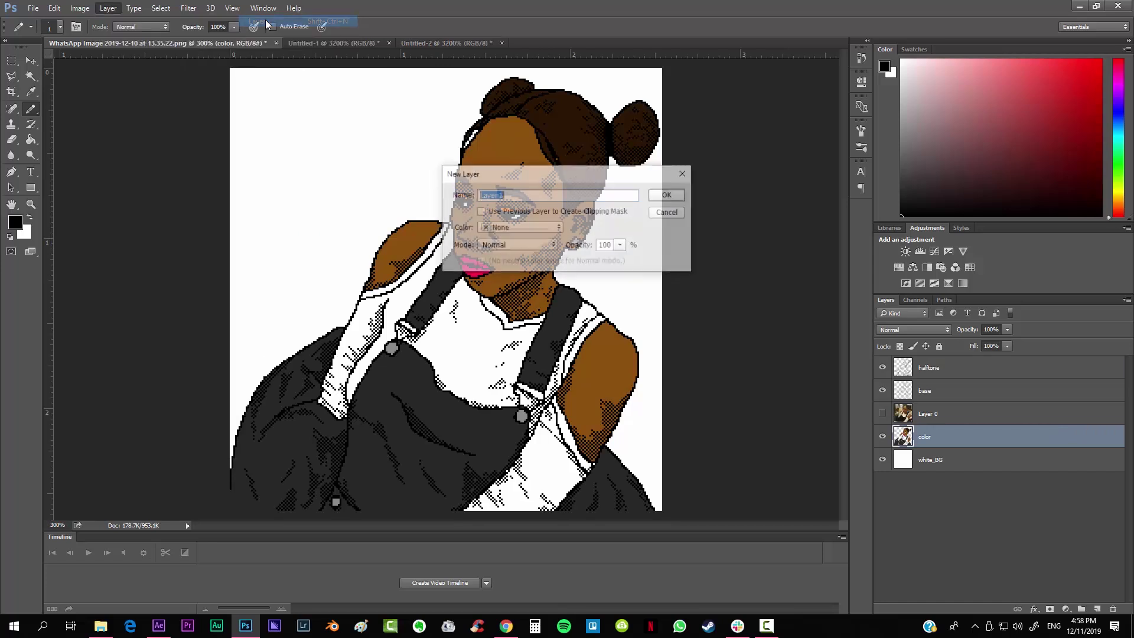
click(668, 195)
drag(944, 437, 937, 473)
key(Return)
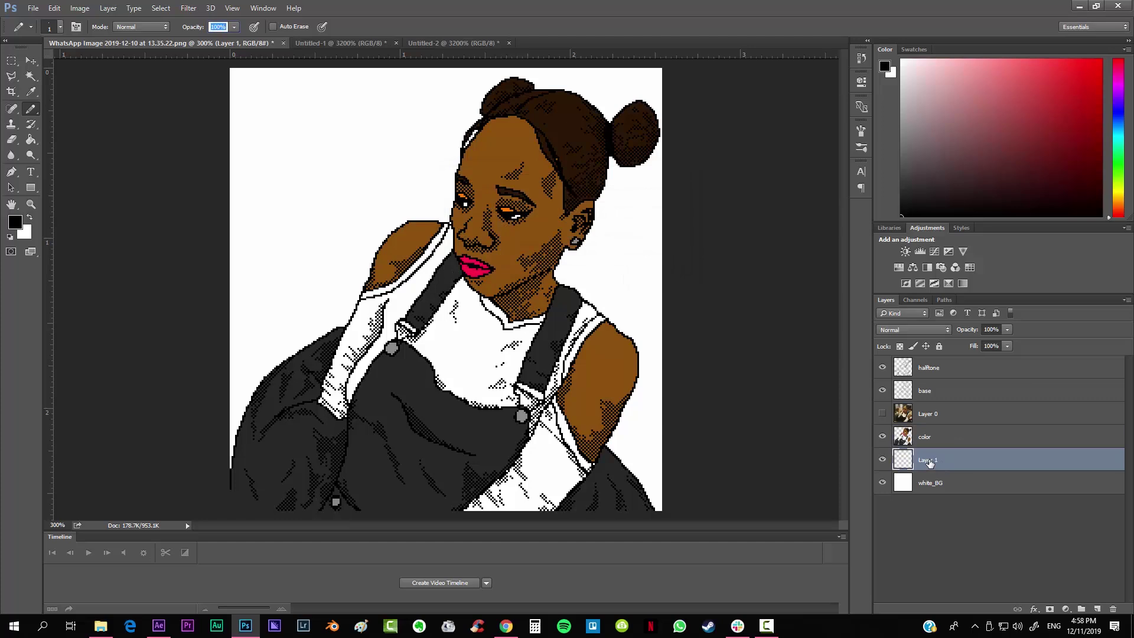
Rename the new layer as horizontal_lines.
double_click(930, 460)
text(horizontal_lines+)
key(Return)
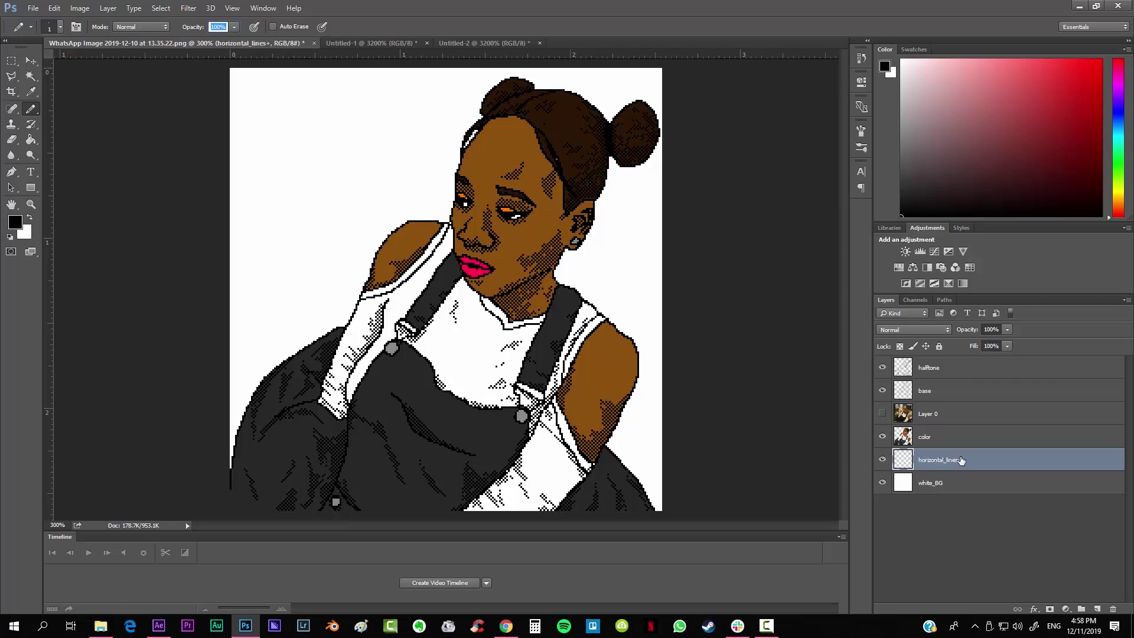
click(964, 463)
double_click(962, 463)
click(970, 465)
key(BackSpace)
key(Return)
Apply a Pattern Overlay to the horizontal_lines layer using the newly defined black-and-white line pattern.
double_click(1050, 463)
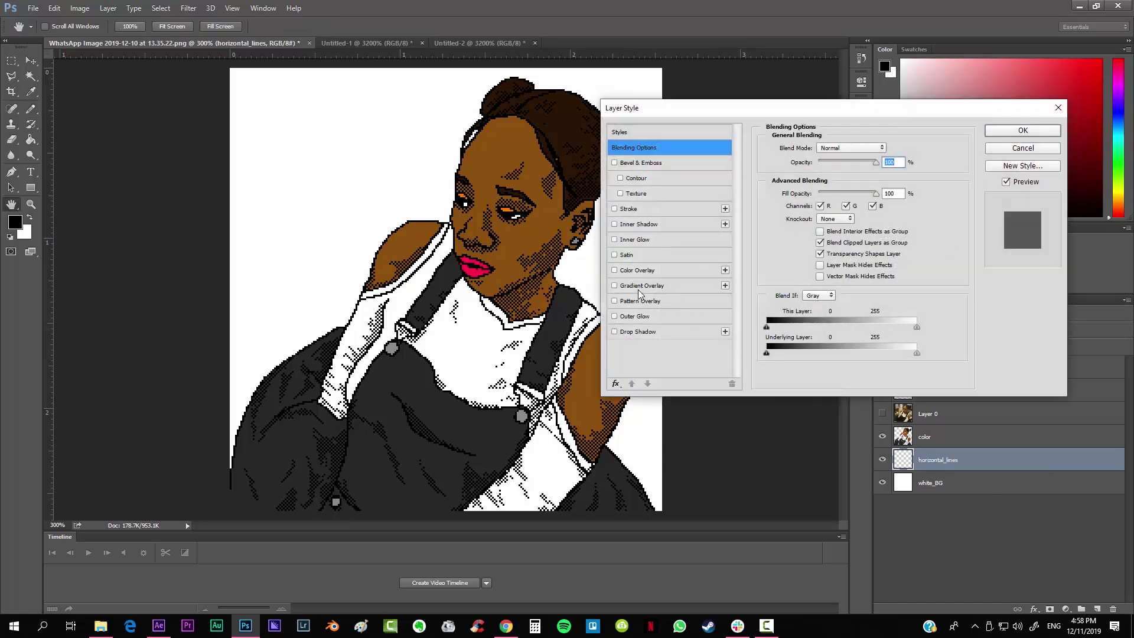
click(643, 301)
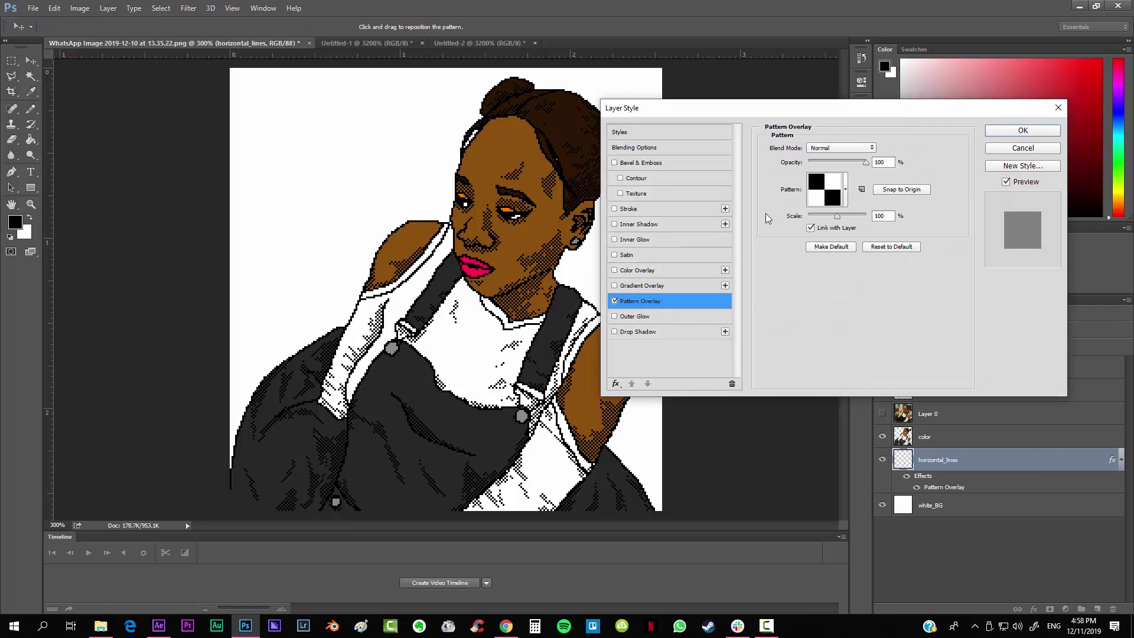
click(845, 190)
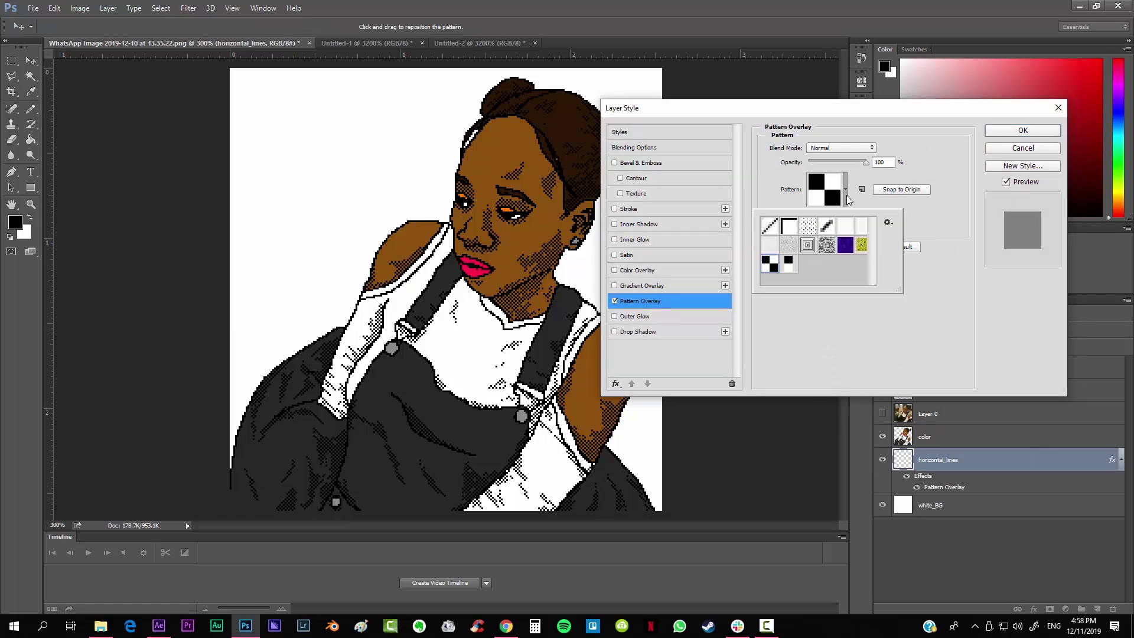
click(789, 267)
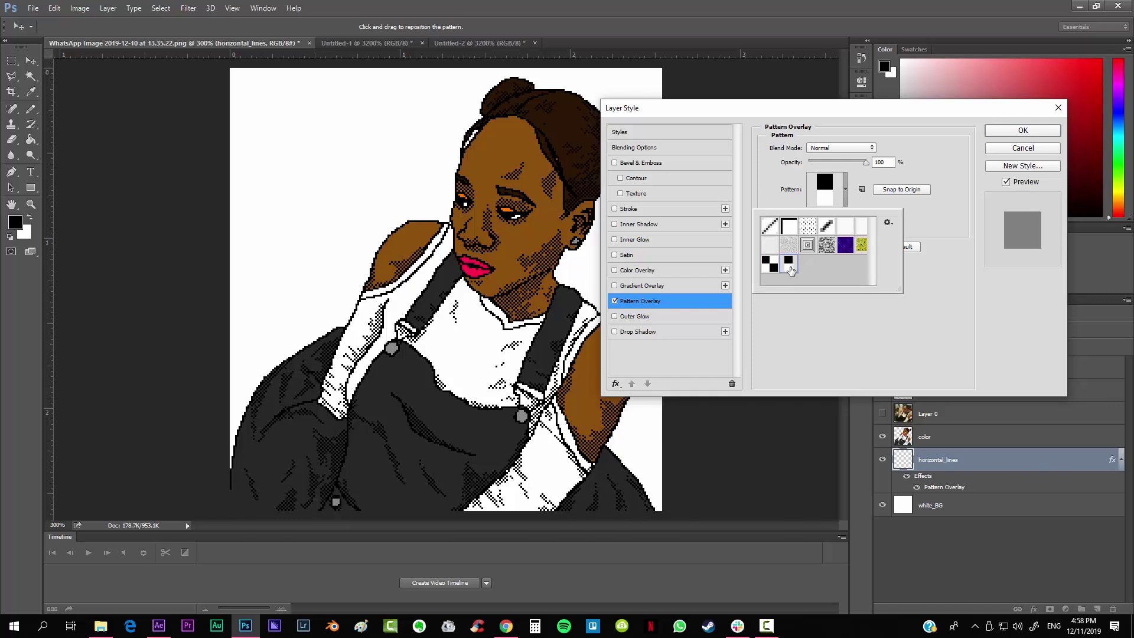
click(1020, 131)
click(1020, 131)
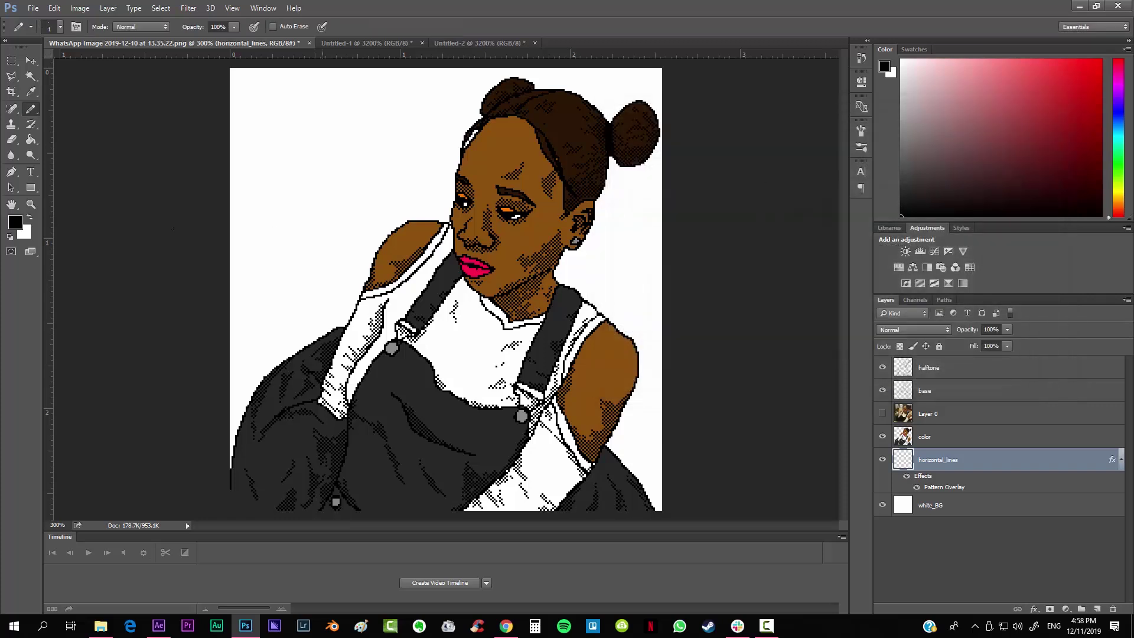
Fill the background around the figure on the horizontal_lines layer using the Paint Bucket and review the striped pattern.
click(30, 140)
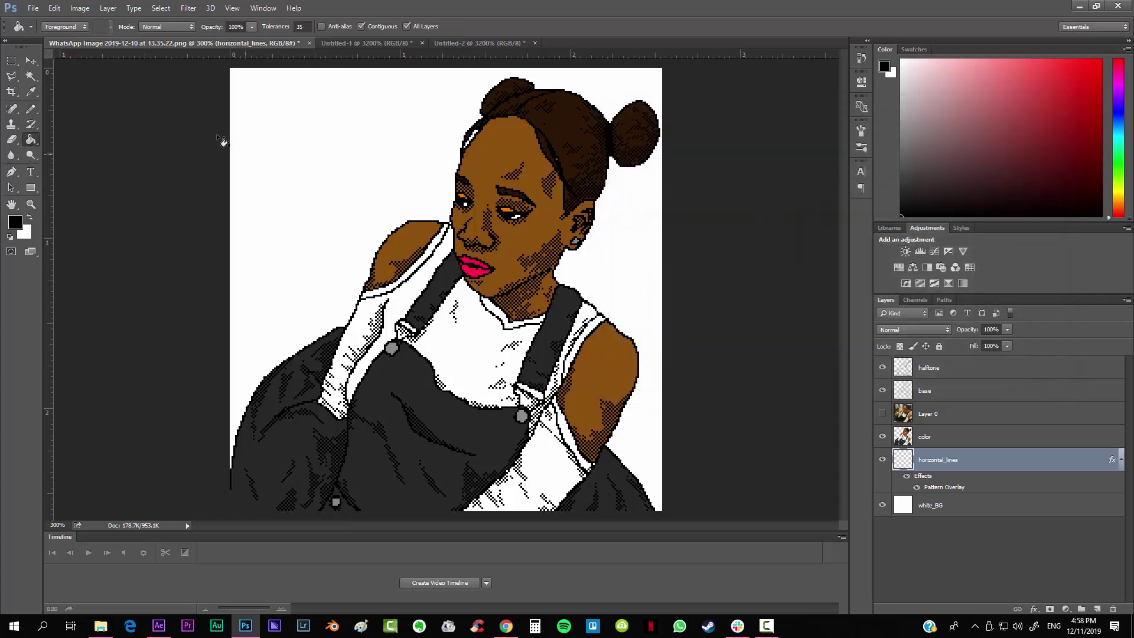
click(318, 182)
scroll(446, 275, up, 5)
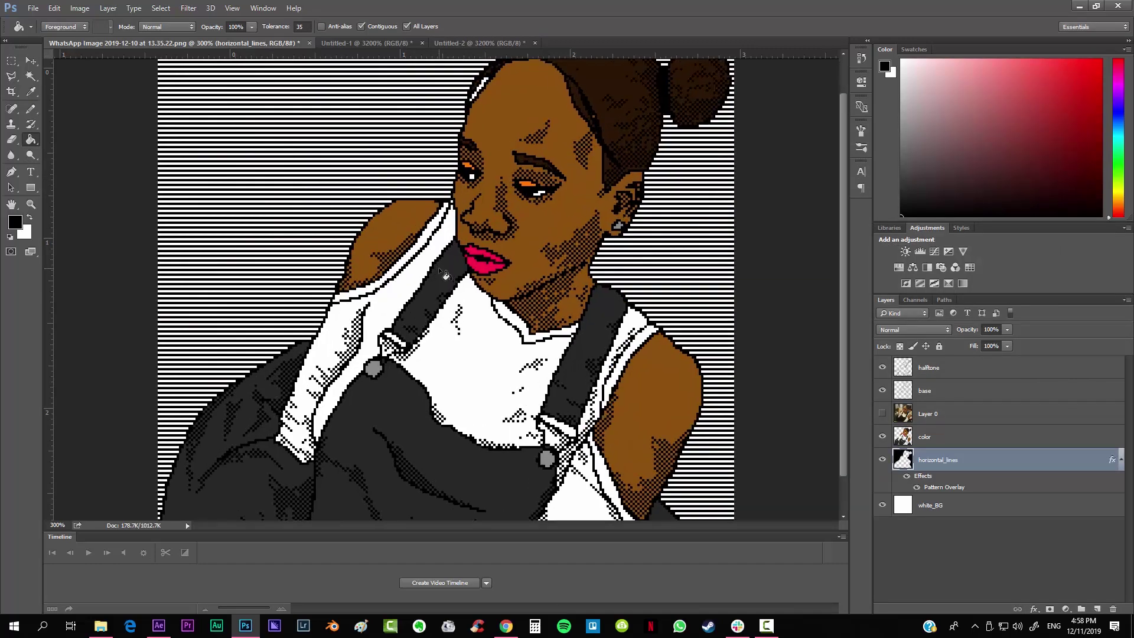
key(ctrl+minus)
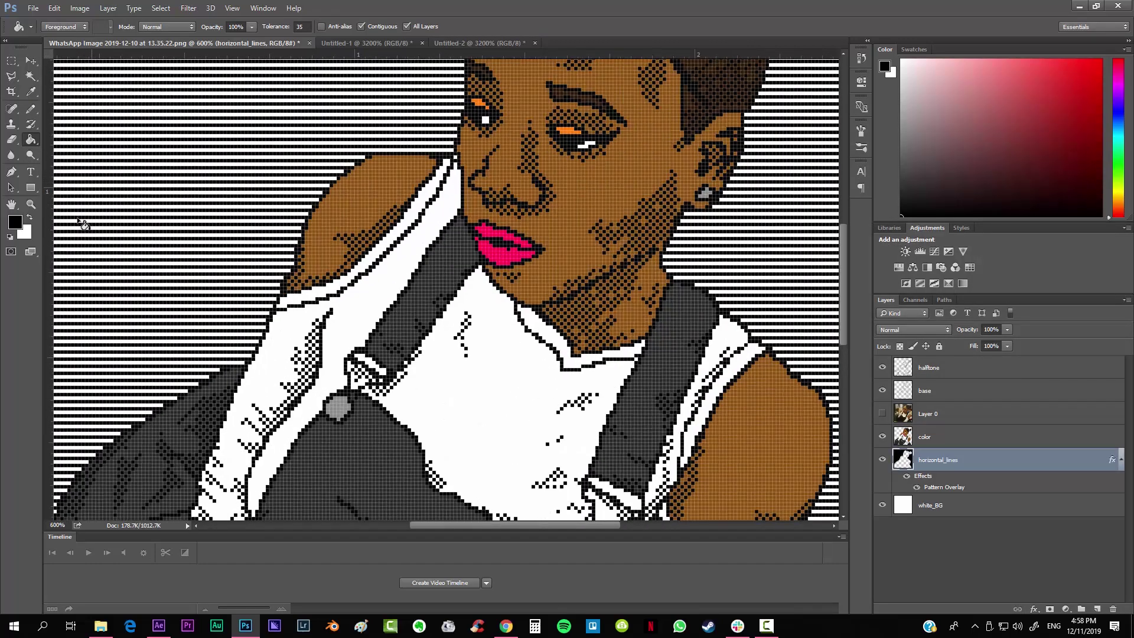
key(ctrl+plus)
scroll(512, 397, down, 5)
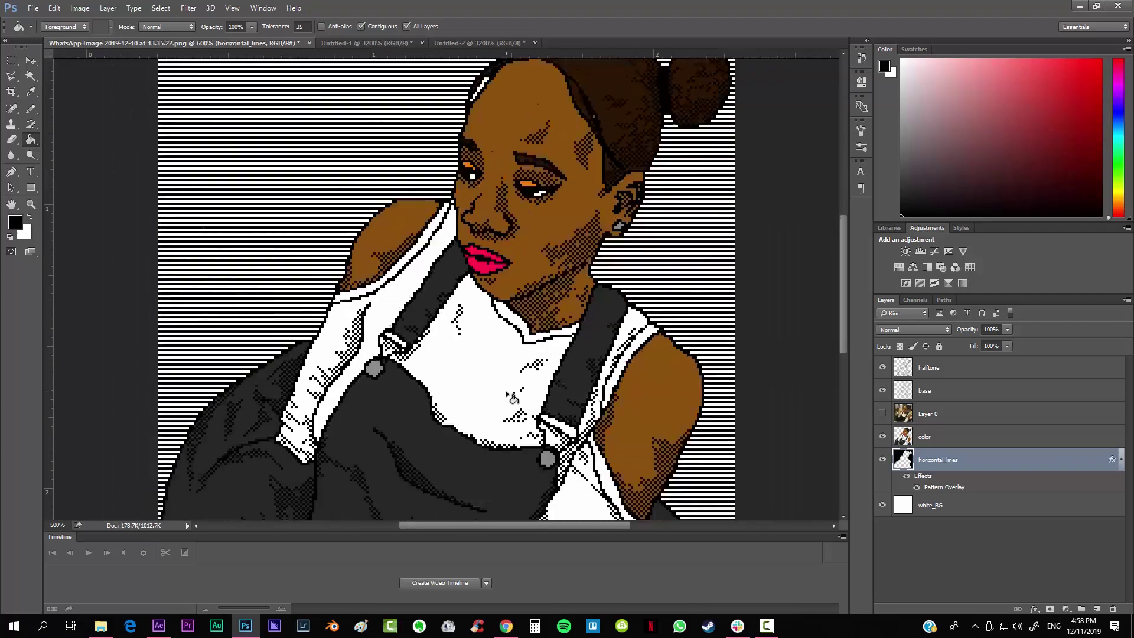
scroll(514, 398, up, 1)
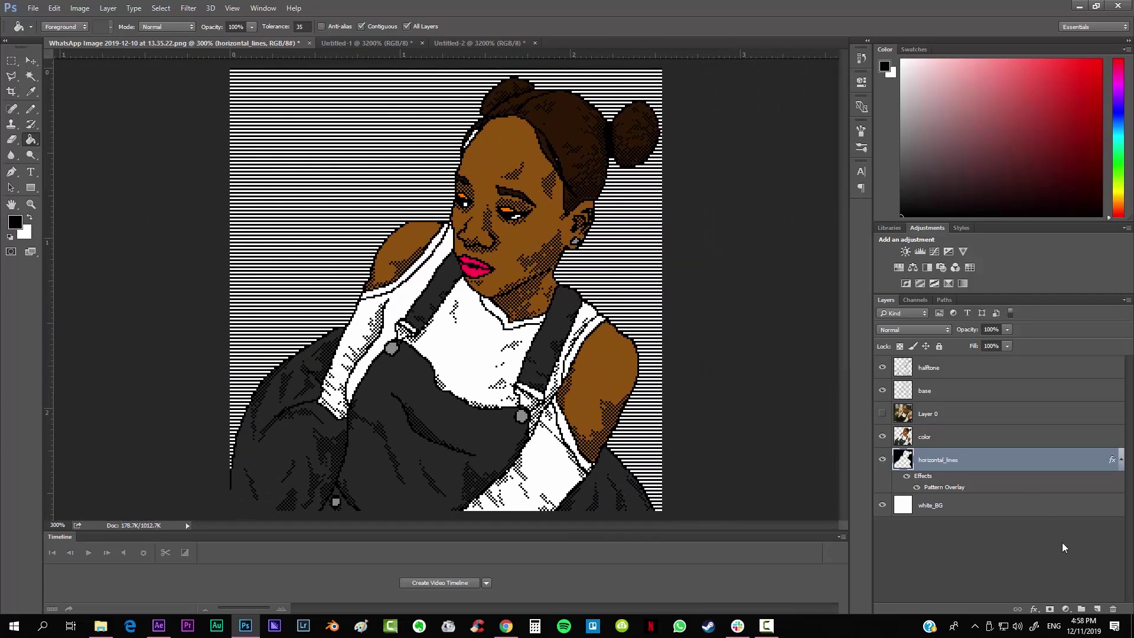
Add a bright green Color Overlay to the horizontal_lines layer, comparing Normal blending before applying Multiply at 100% opacity.
double_click(1073, 462)
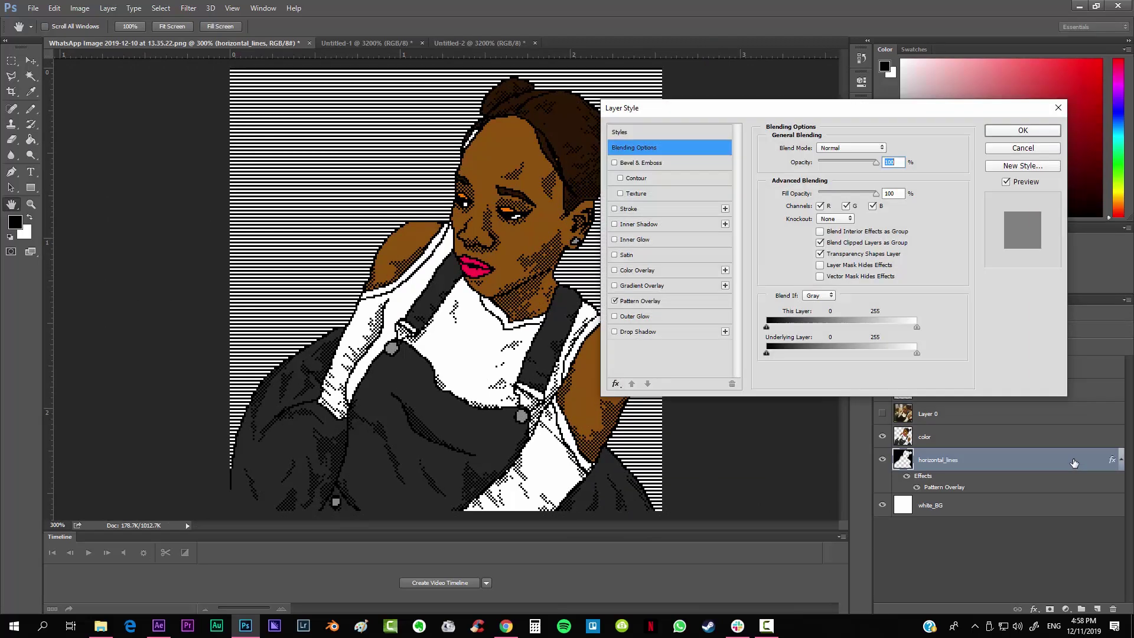
click(615, 271)
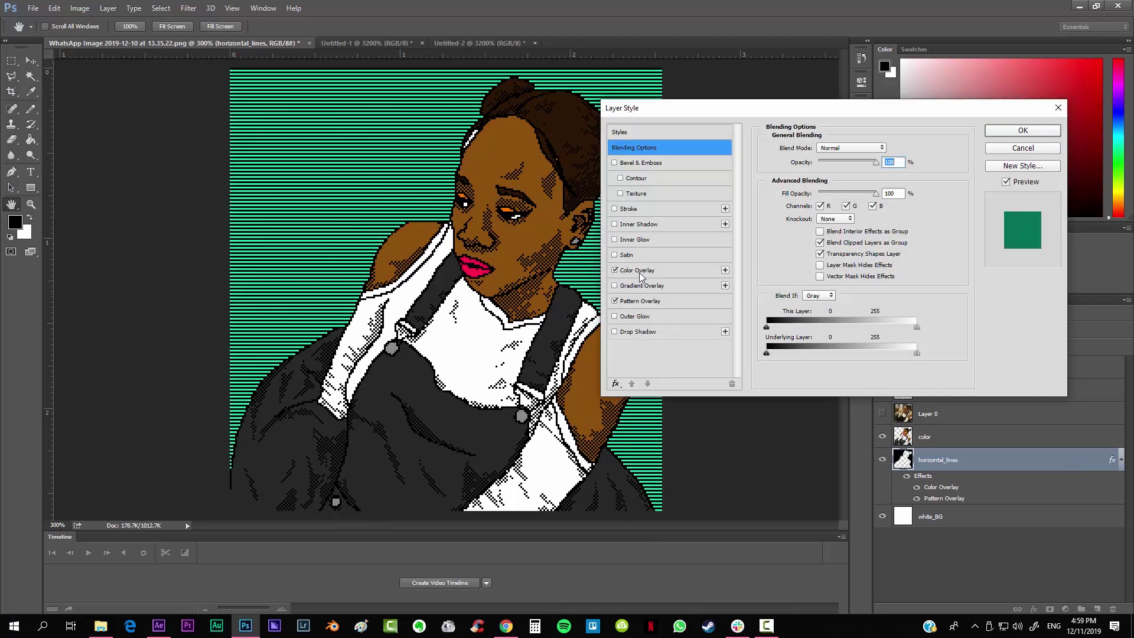
click(638, 270)
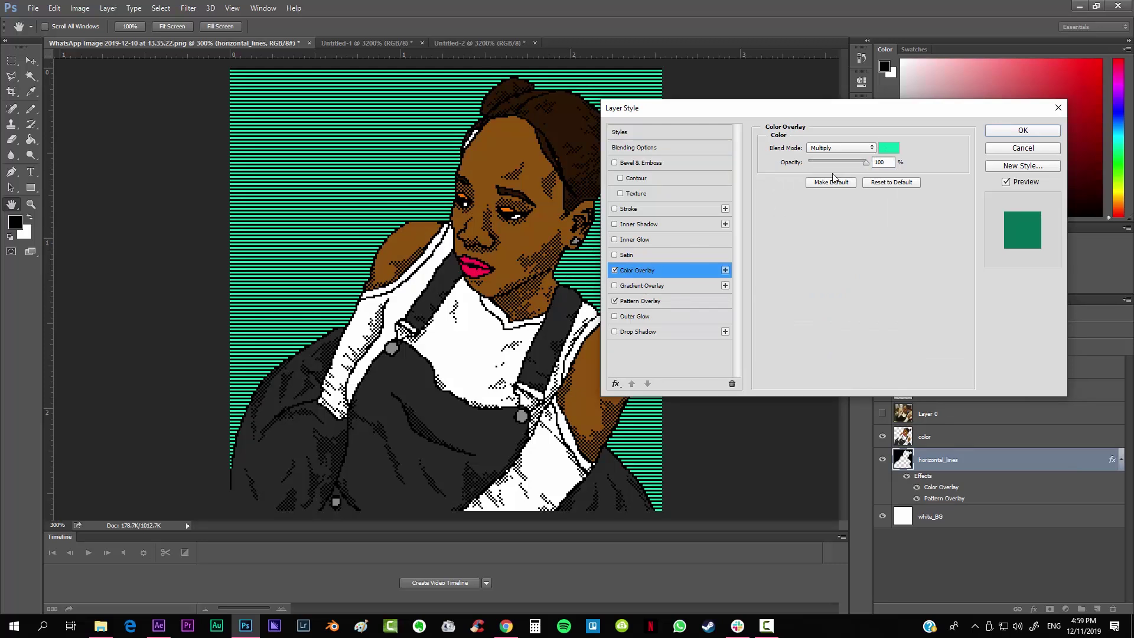
click(840, 148)
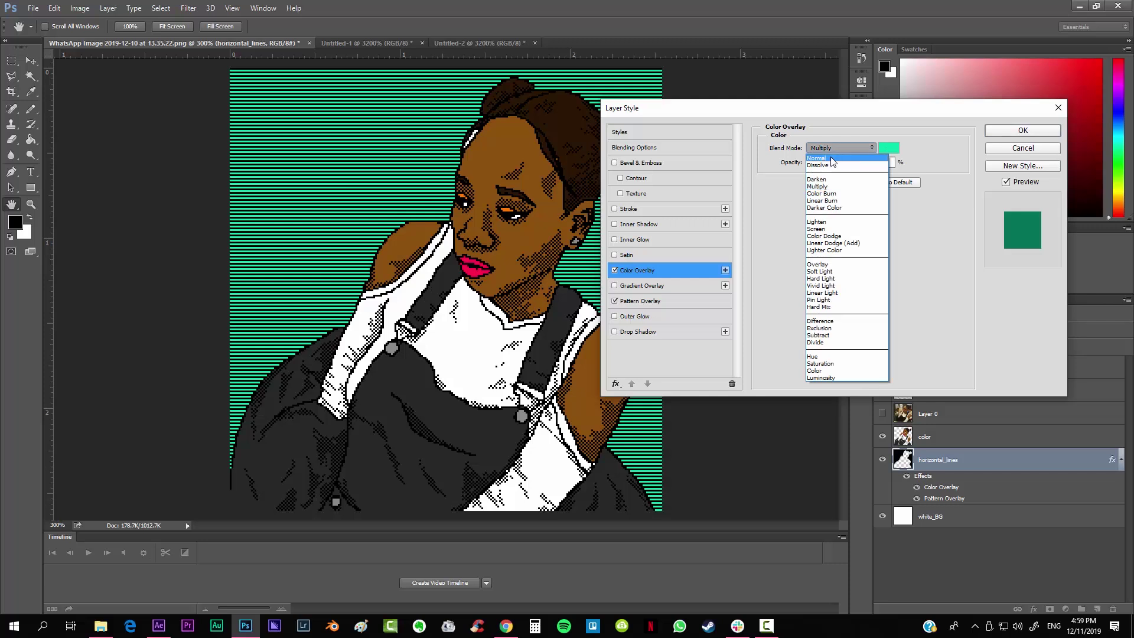
click(819, 158)
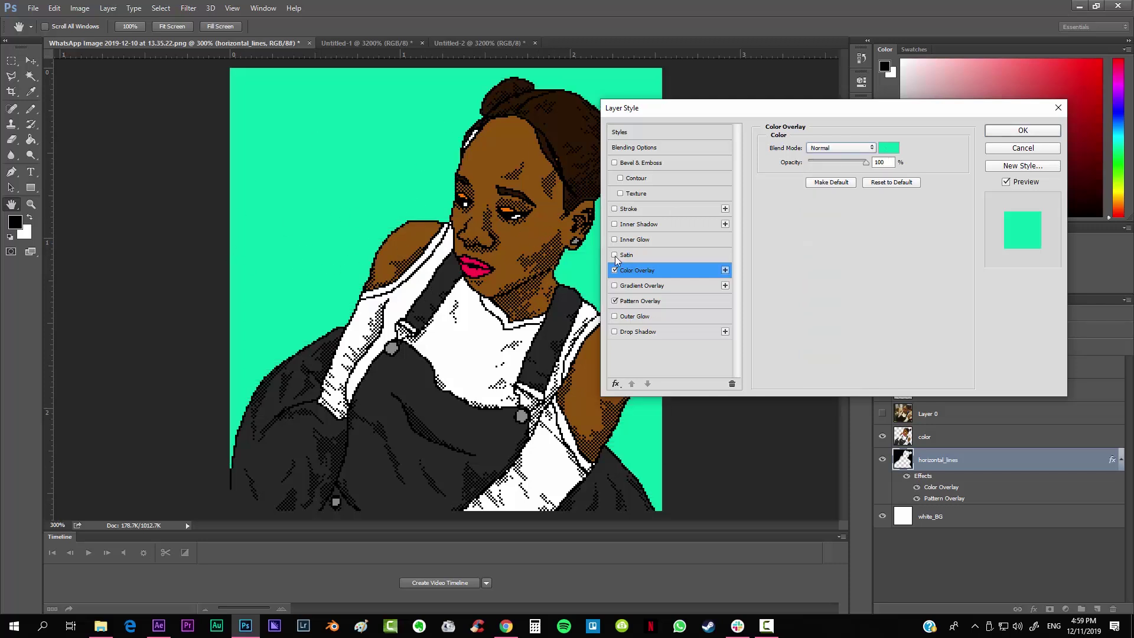
click(844, 147)
click(833, 172)
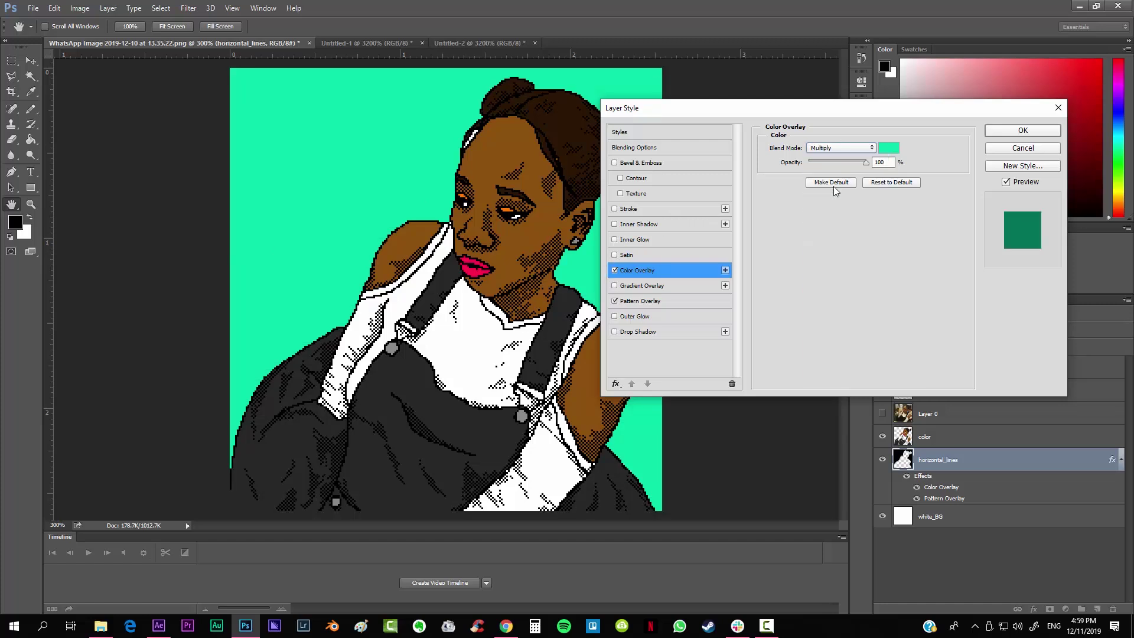
key(Return)
key(g)
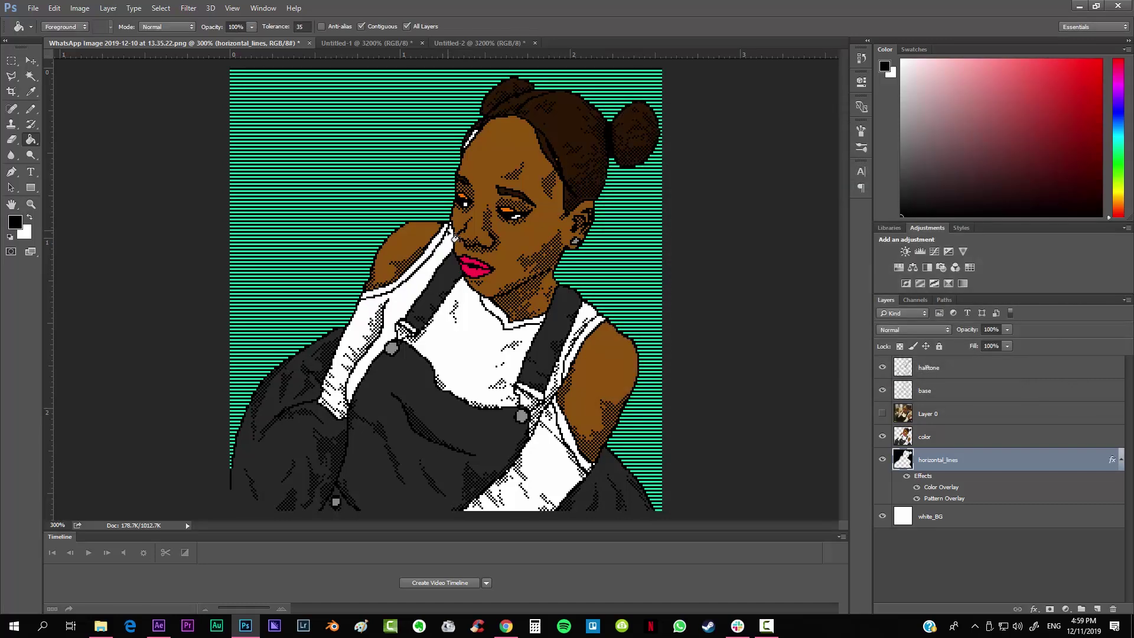
Fill the white gaps along the hairline beside the forehead with the green striped pattern on the horizontal_lines layer.
scroll(454, 237, up, 2)
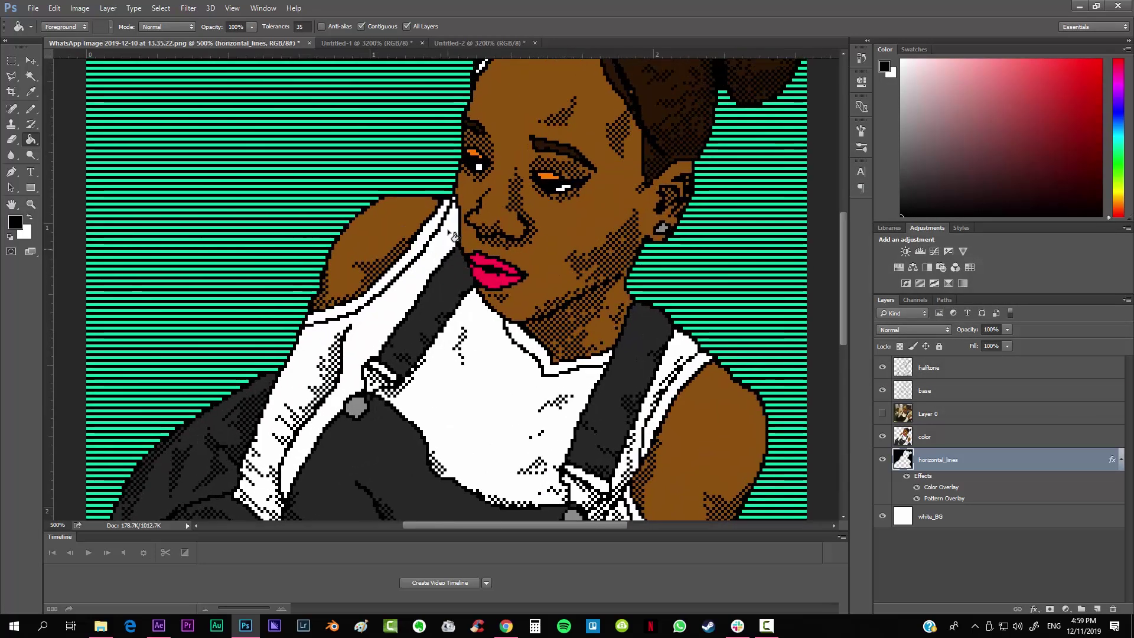
scroll(453, 238, down, 2)
scroll(473, 236, up, 4)
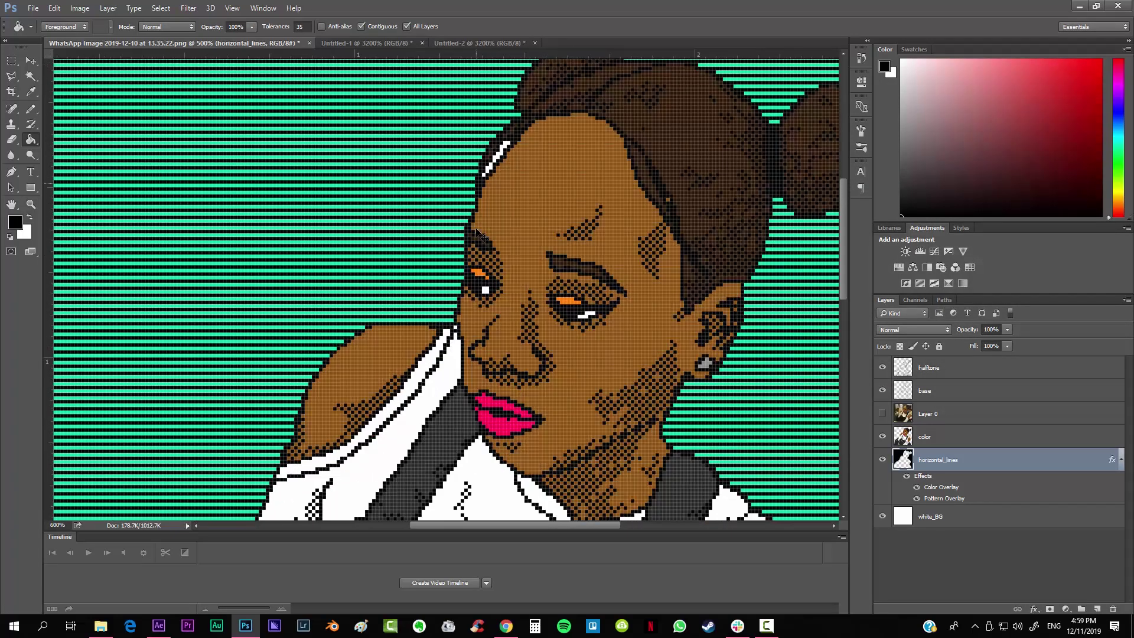
scroll(481, 235, down, 2)
scroll(502, 211, up, 2)
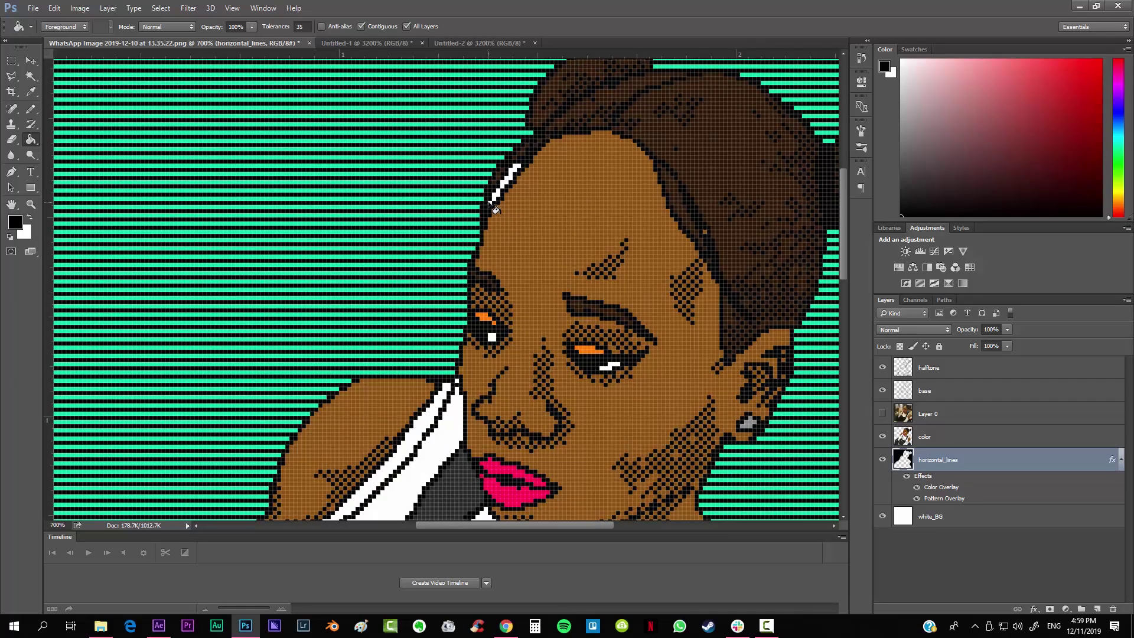
click(501, 196)
click(510, 189)
scroll(627, 295, down, 2)
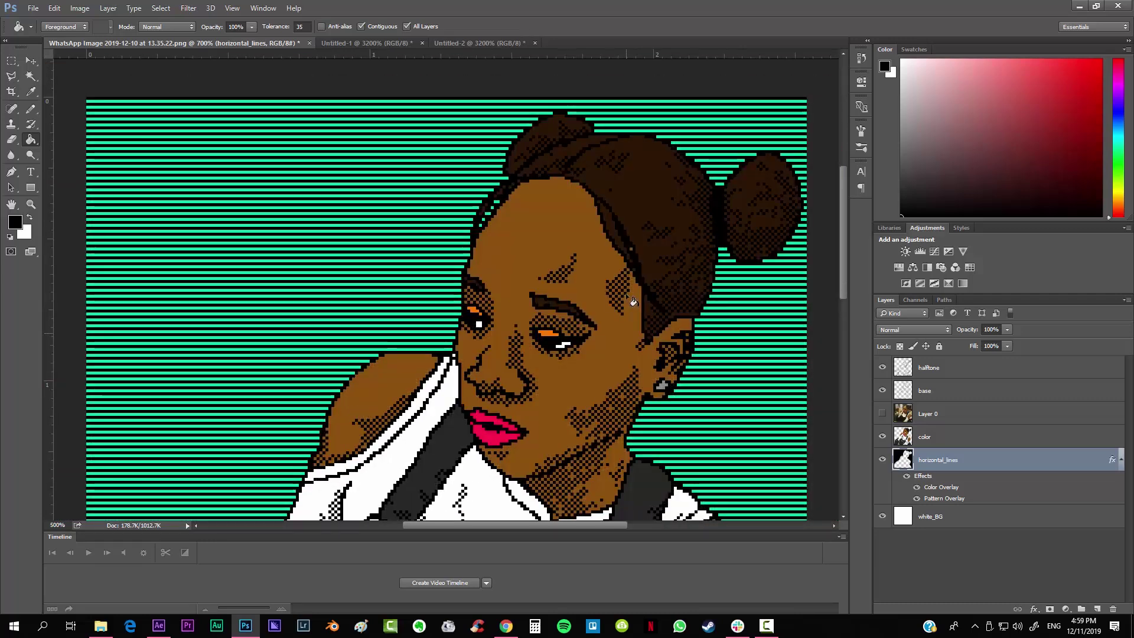
scroll(633, 301, down, 2)
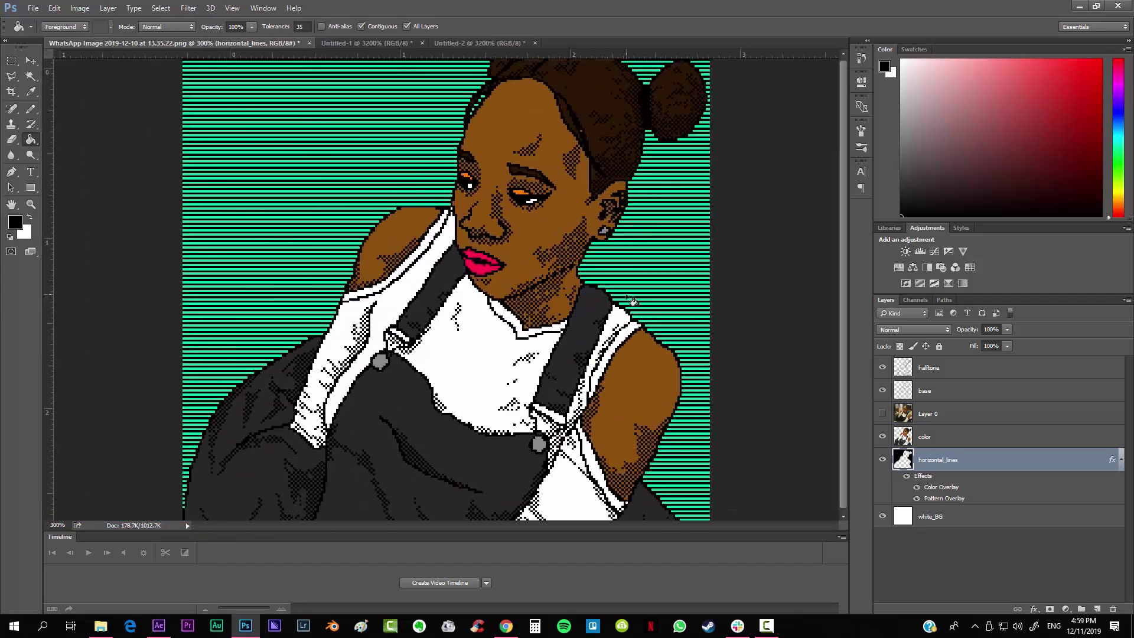
key(ctrl+s)
key(Escape)
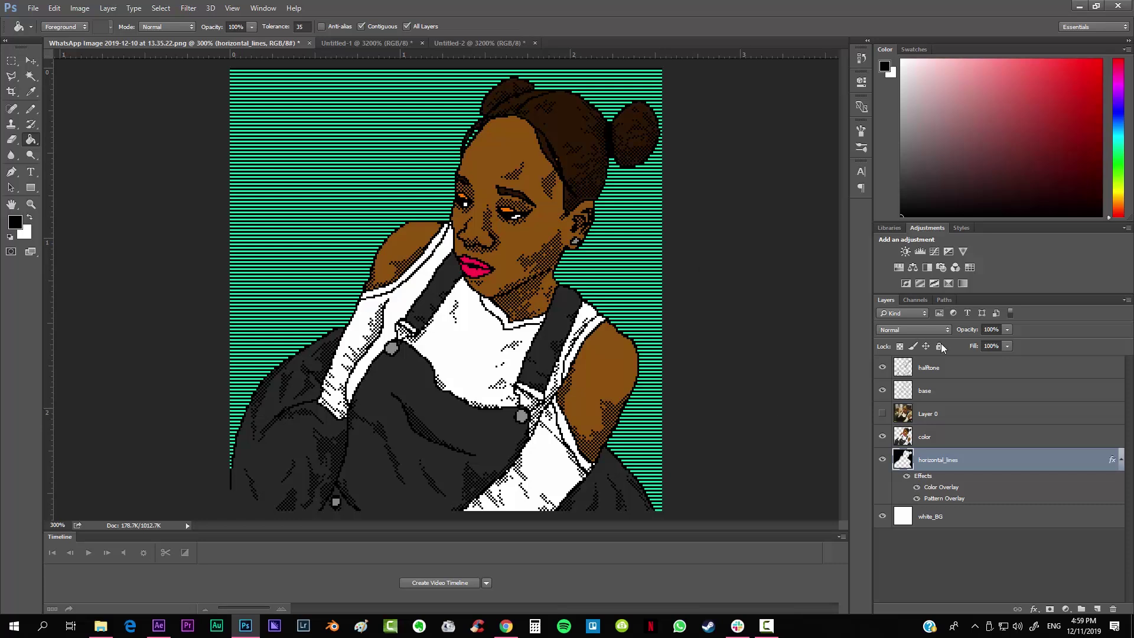
Enlarge the image to 2440 by 2500 pixels using Nearest Neighbor (hard edges) resampling.
click(938, 372)
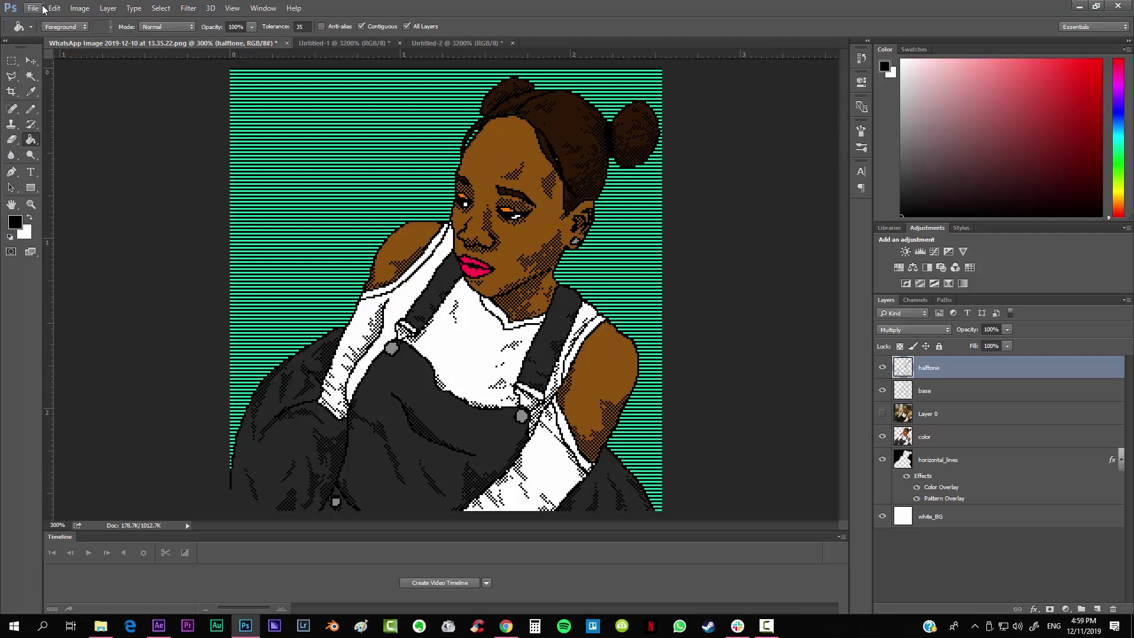
click(79, 9)
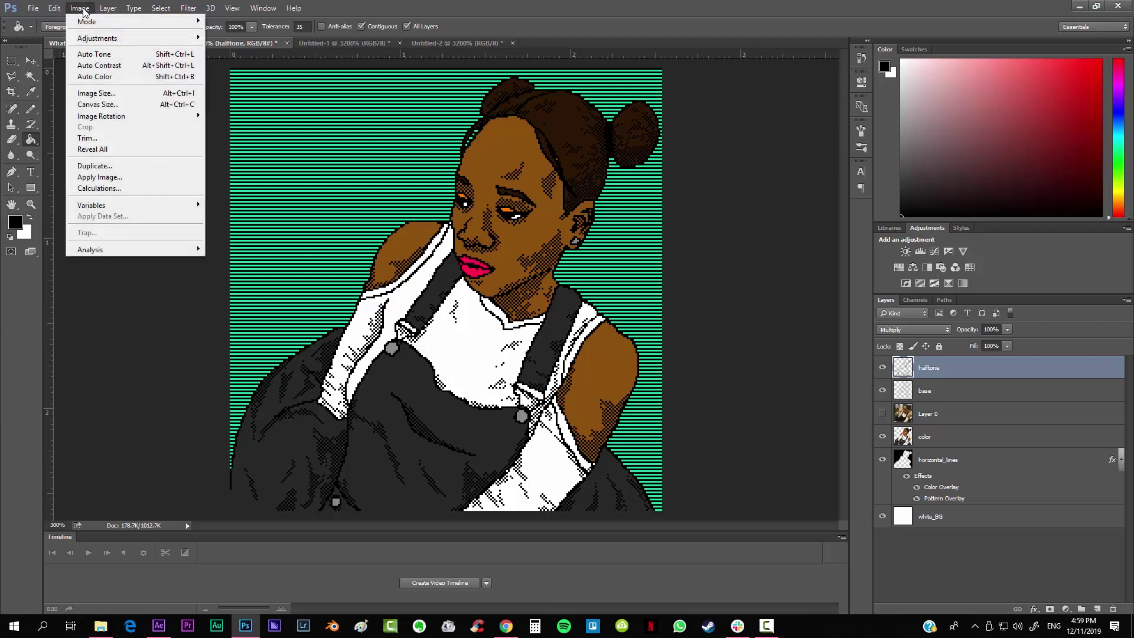
click(115, 94)
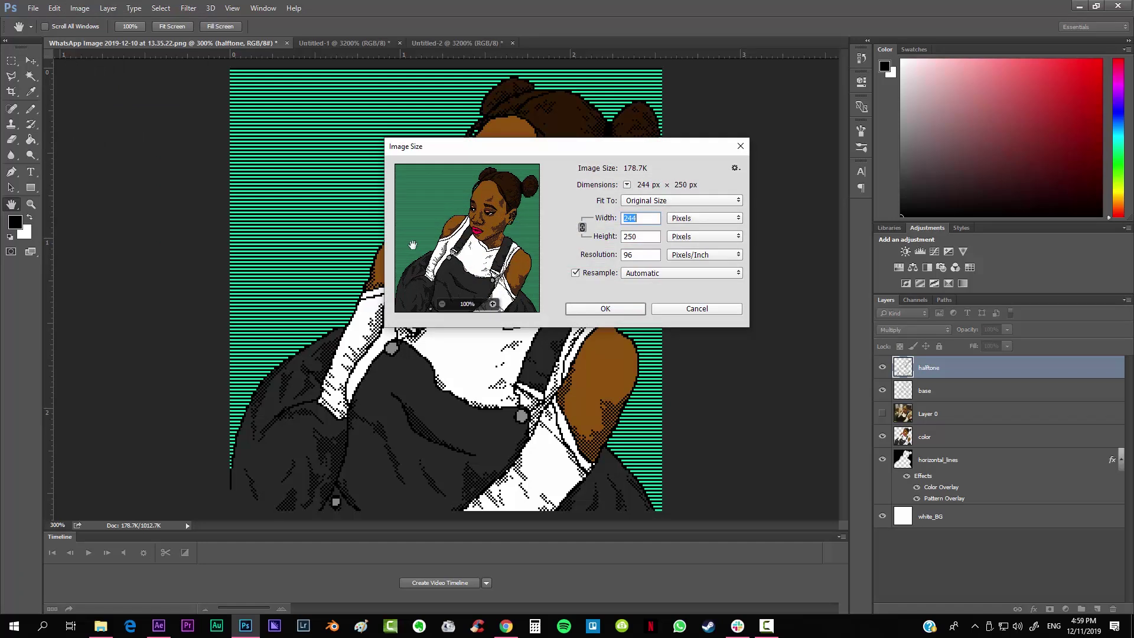
click(642, 220)
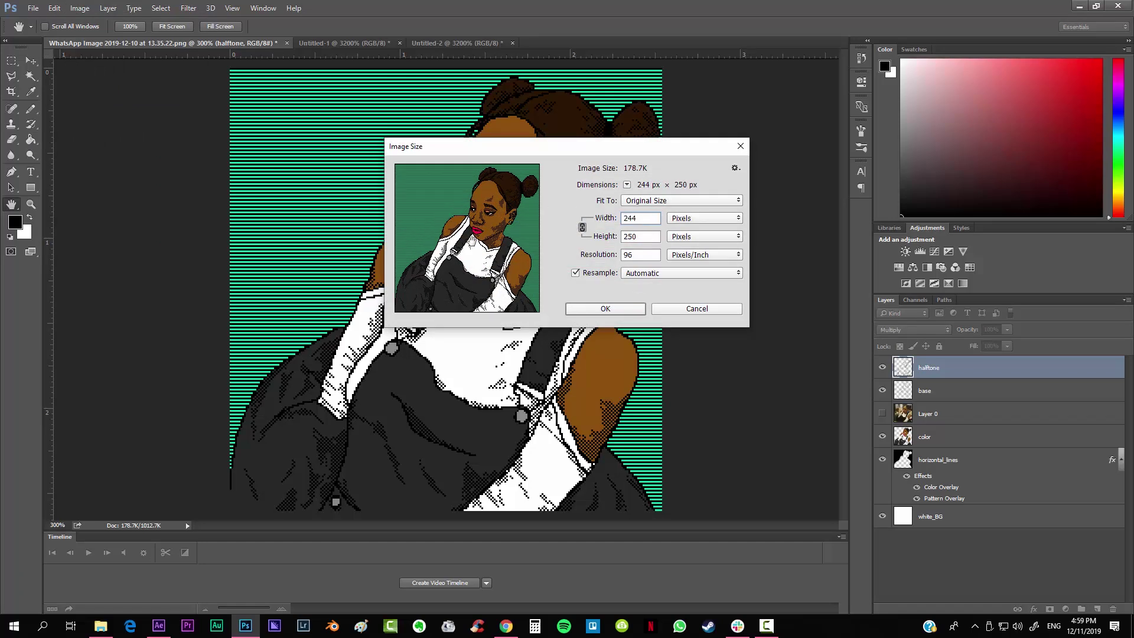
text(0)
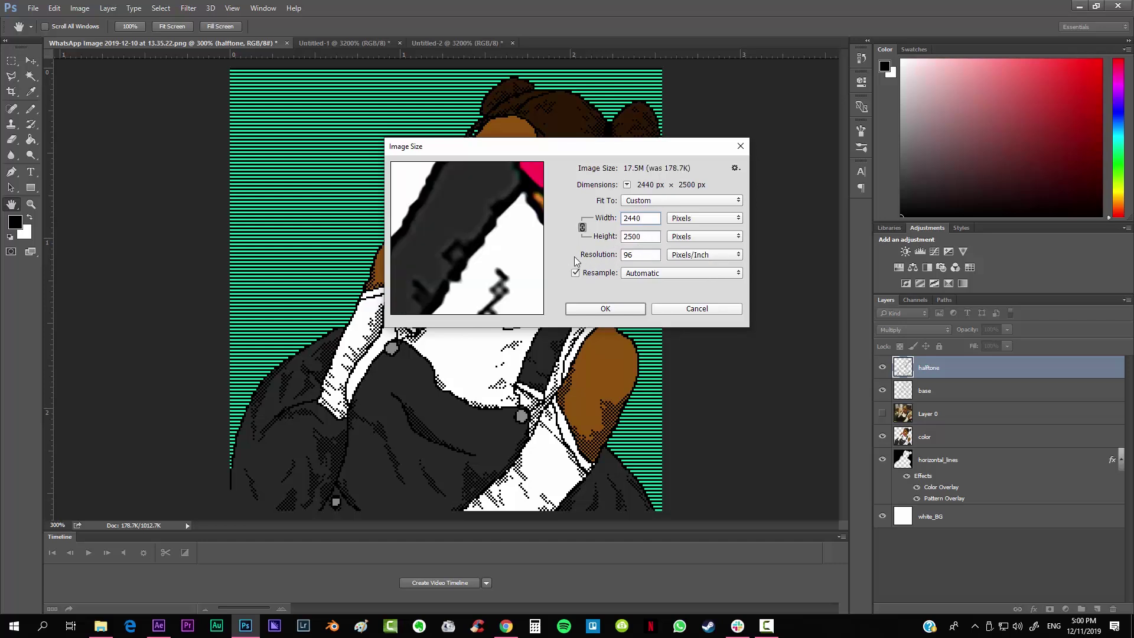
click(653, 275)
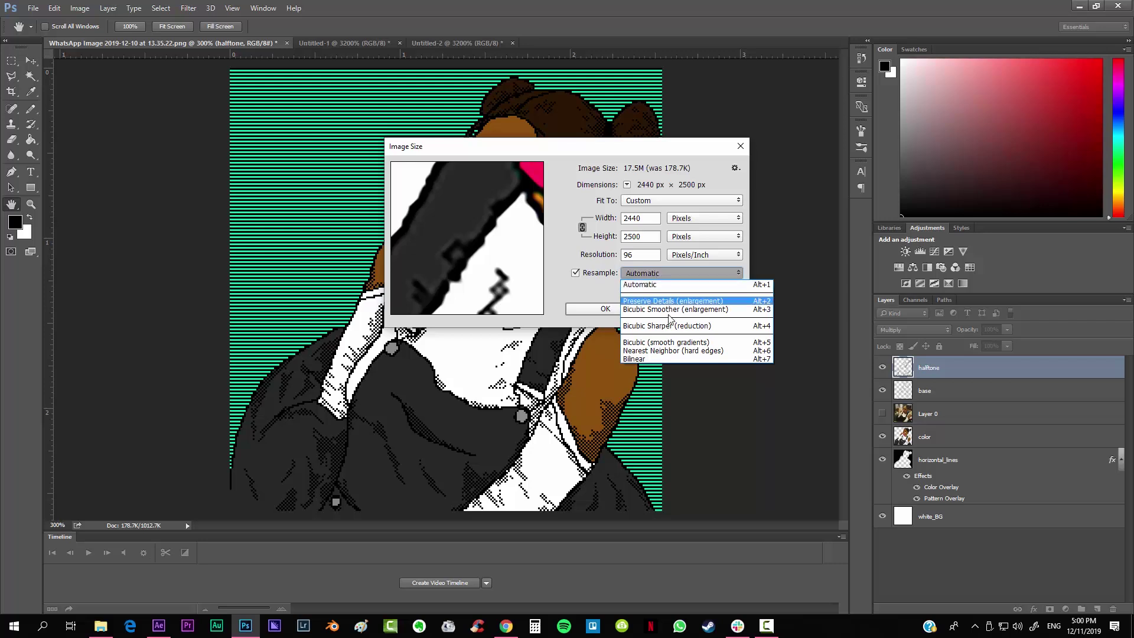
click(692, 352)
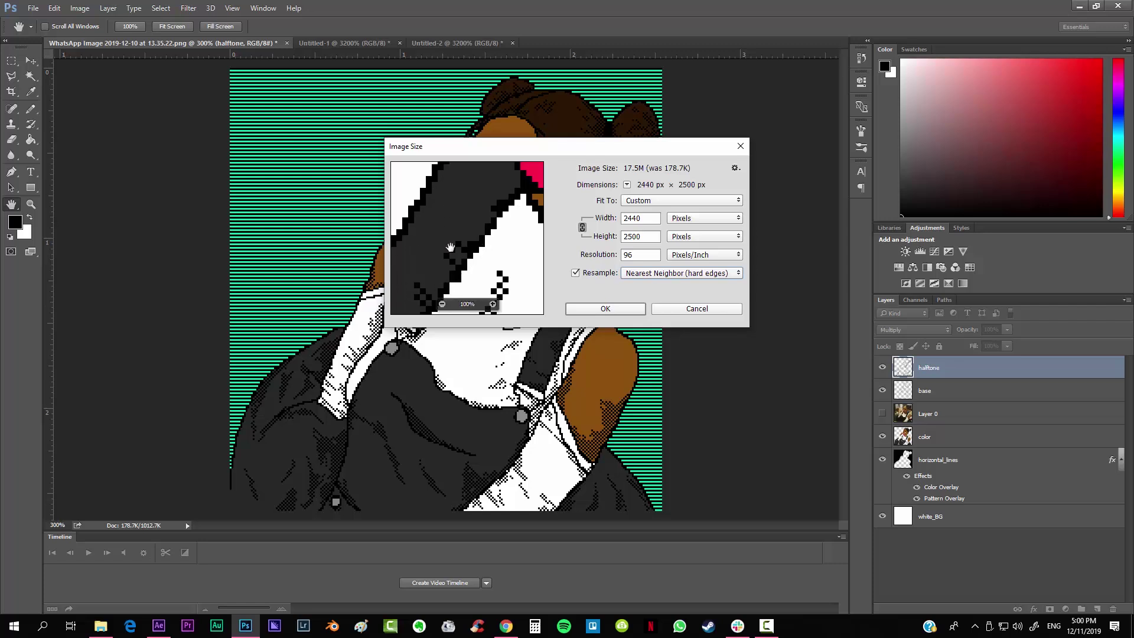
click(605, 308)
key(g)
Examine the enlarged portrait's pixel edges up close and its overall appearance.
key(ctrl+minus)
key(ctrl+minus)
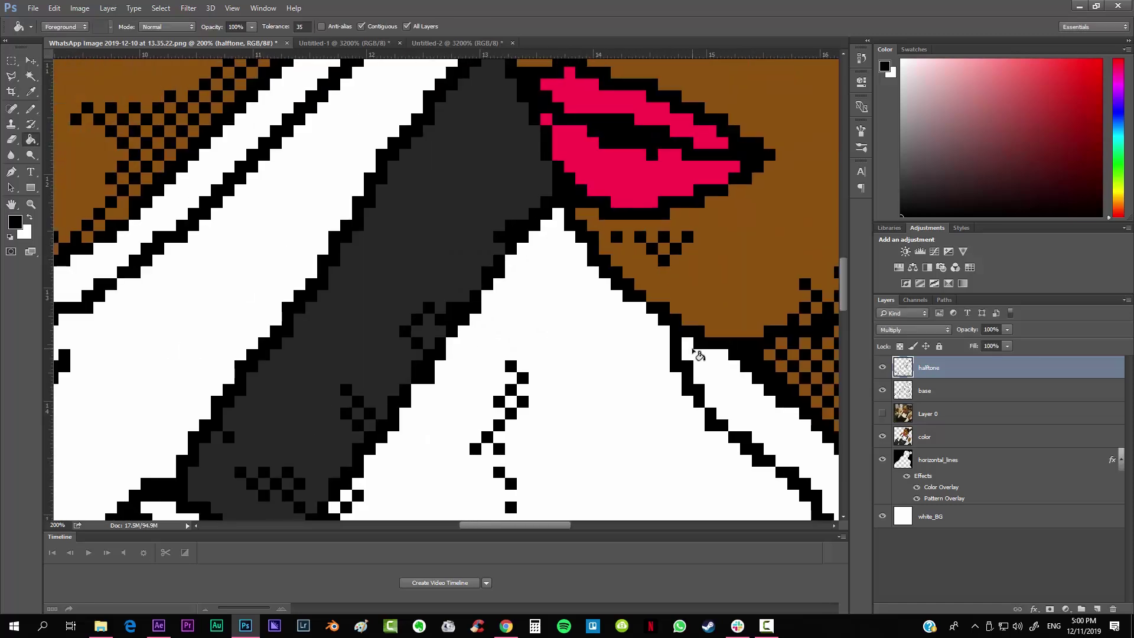
key(ctrl+minus)
key(ctrl+minus)
key(ctrl+minus)
key(ctrl+minus)
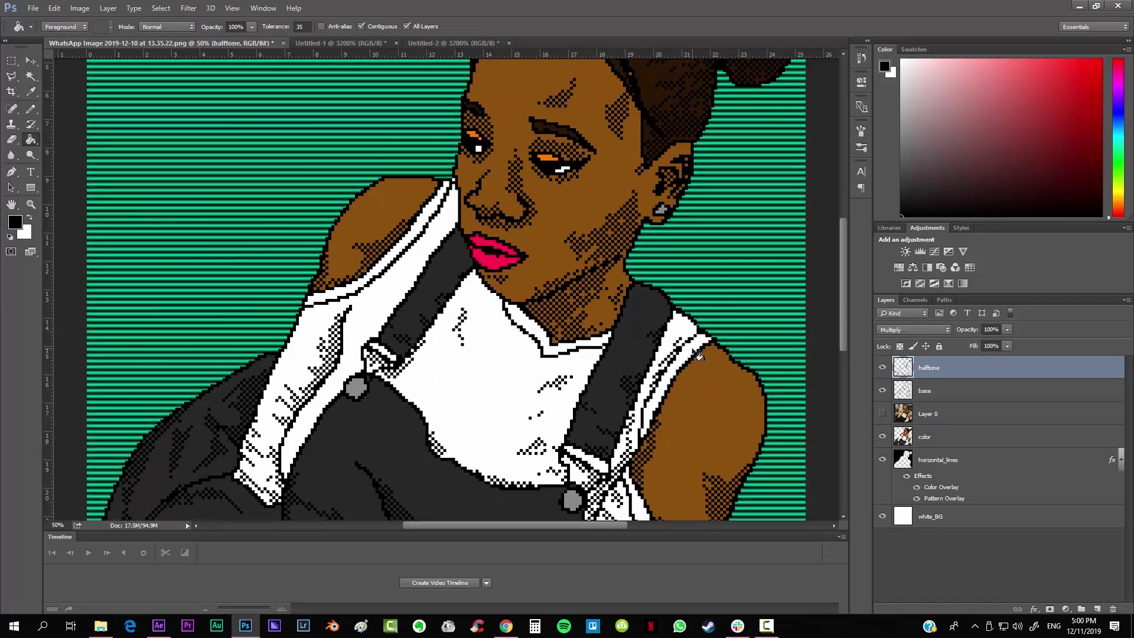
key(ctrl+plus)
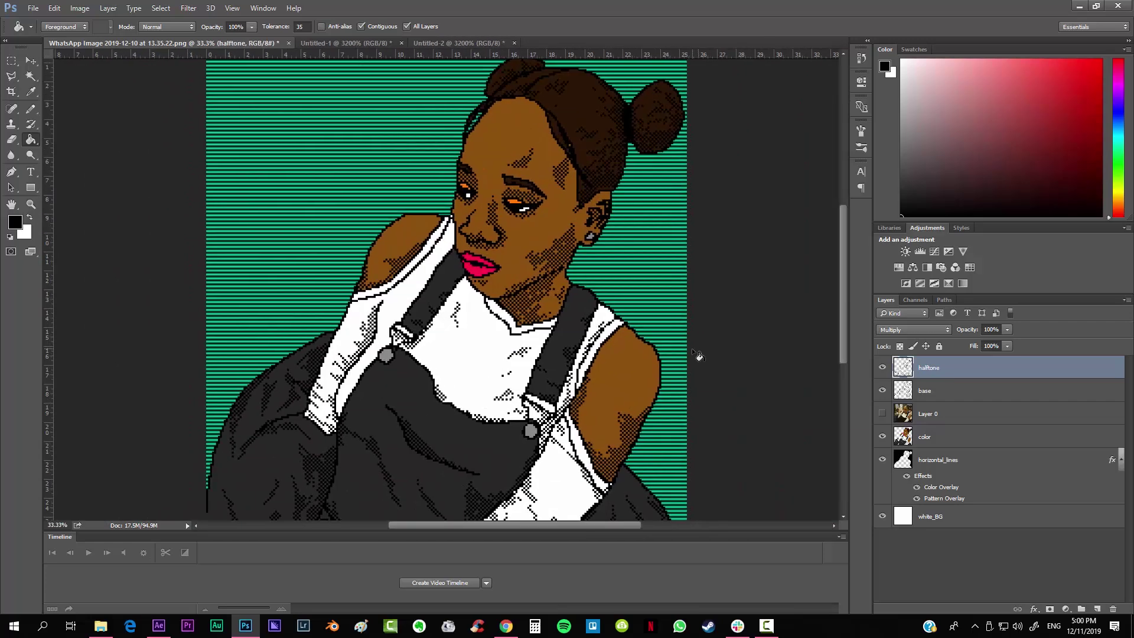
scroll(692, 348, down, 1)
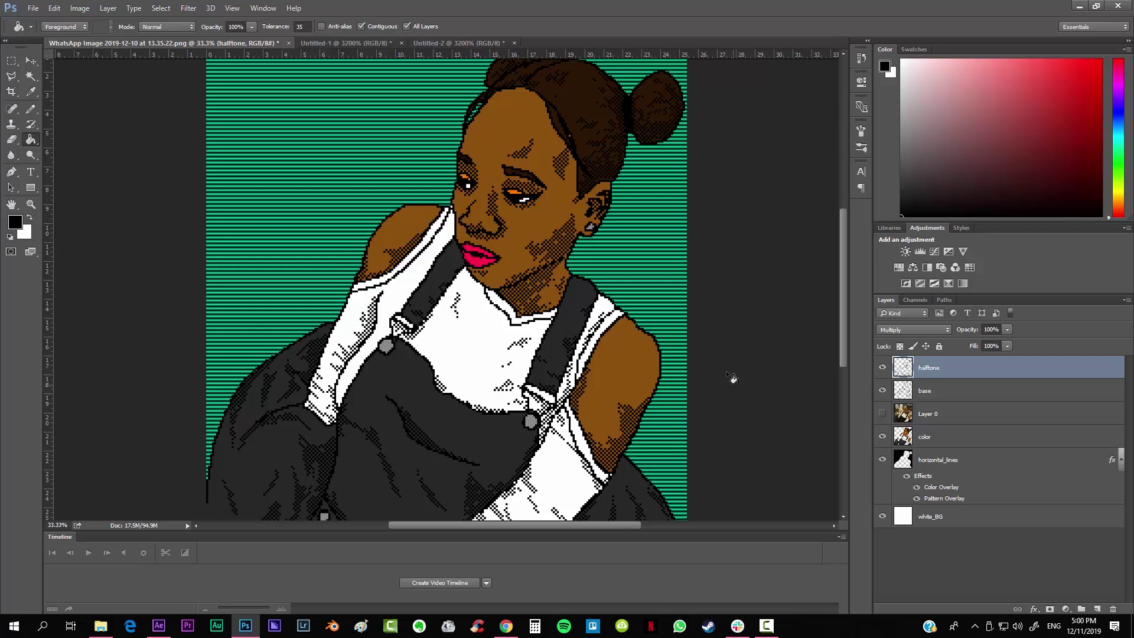
Switch to Chrome and look through the creator's Patreon page, including the membership levels, goals and recent posts.
click(495, 625)
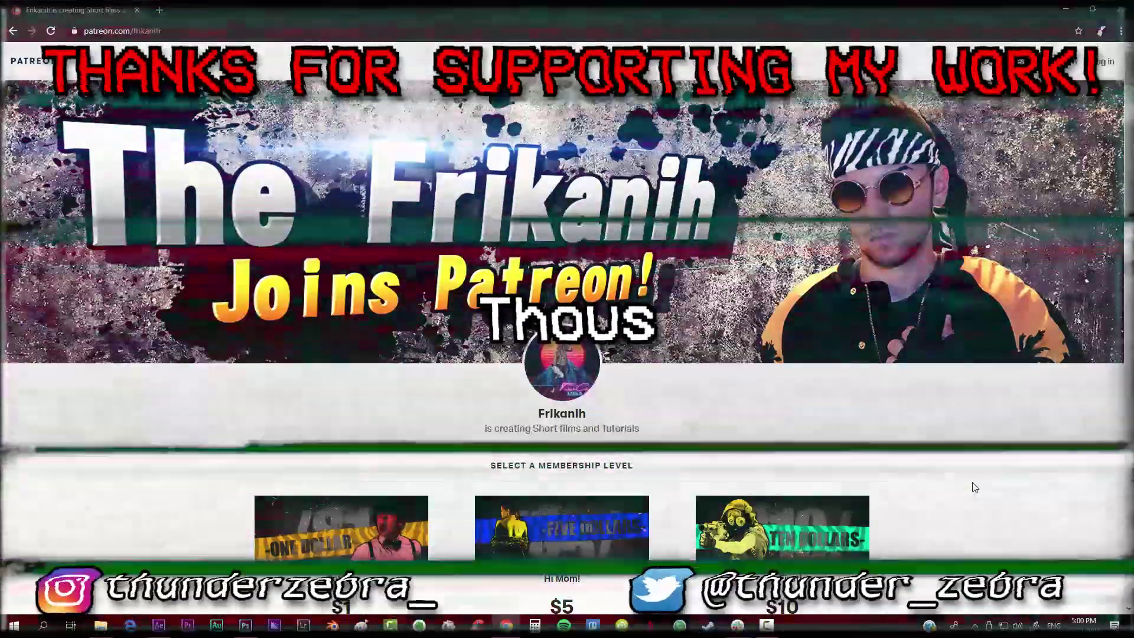
scroll(974, 487, down, 8)
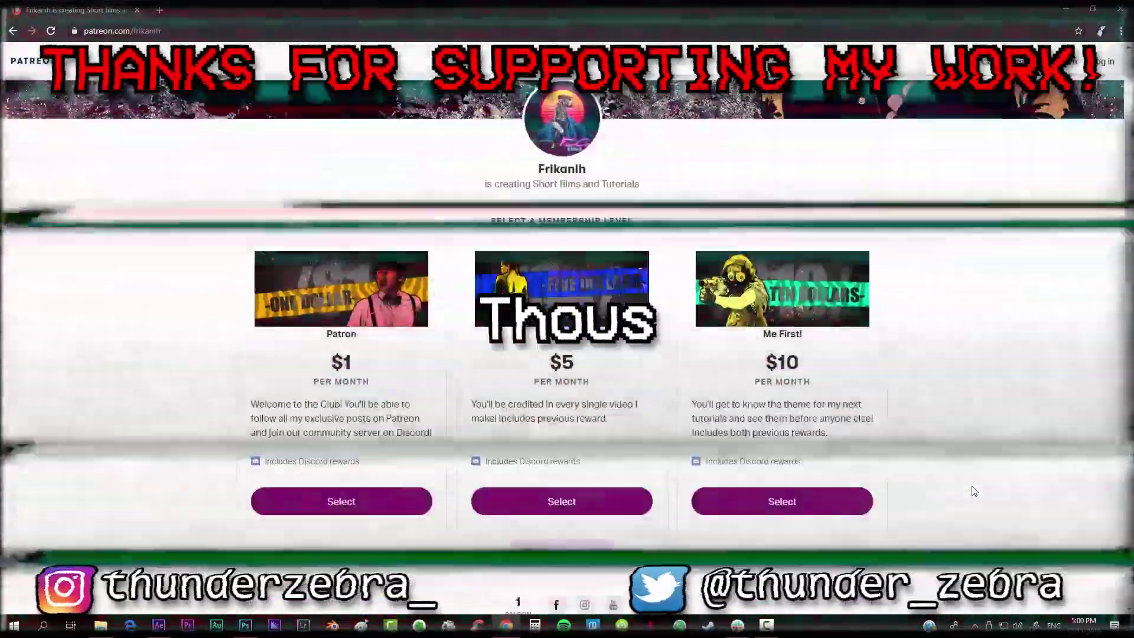
scroll(974, 490, down, 6)
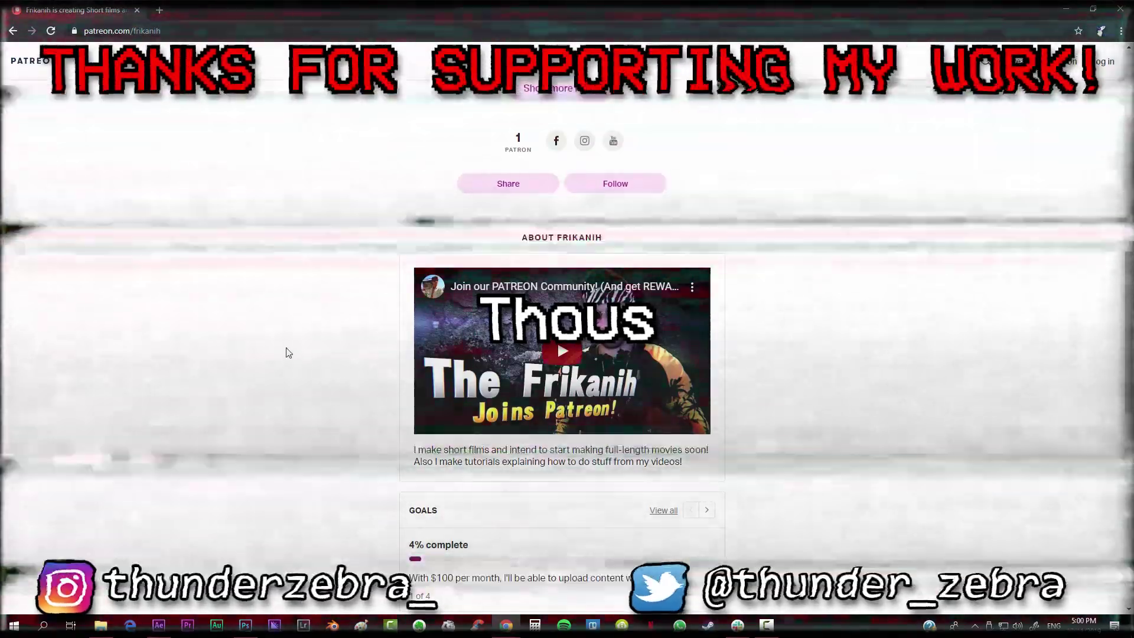
scroll(697, 299, down, 6)
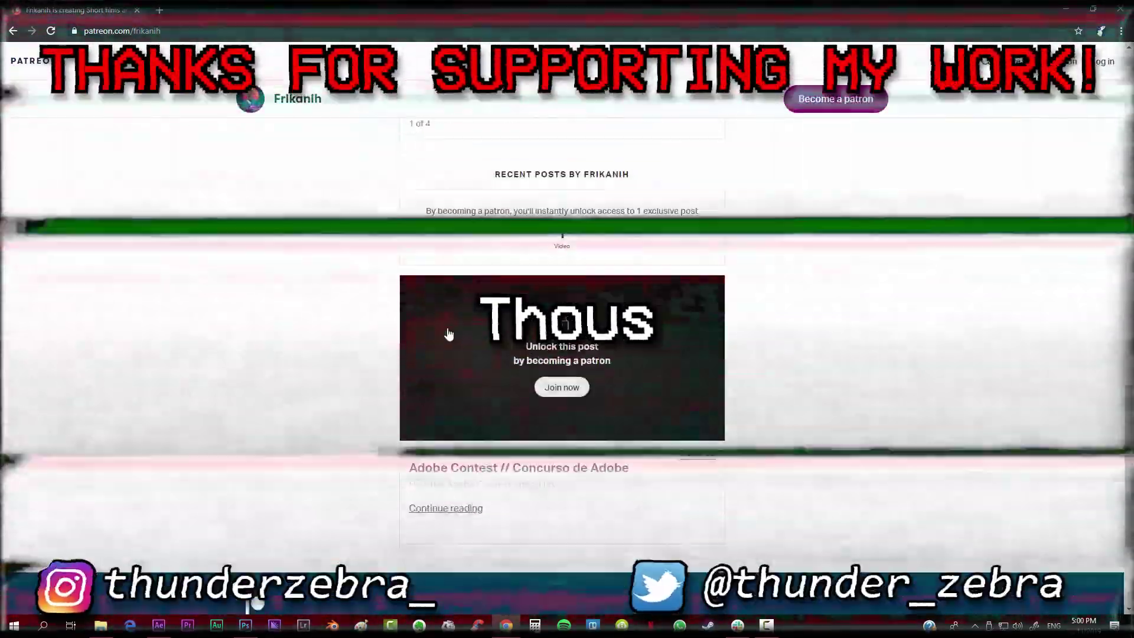
scroll(344, 356, up, 8)
scroll(345, 368, up, 10)
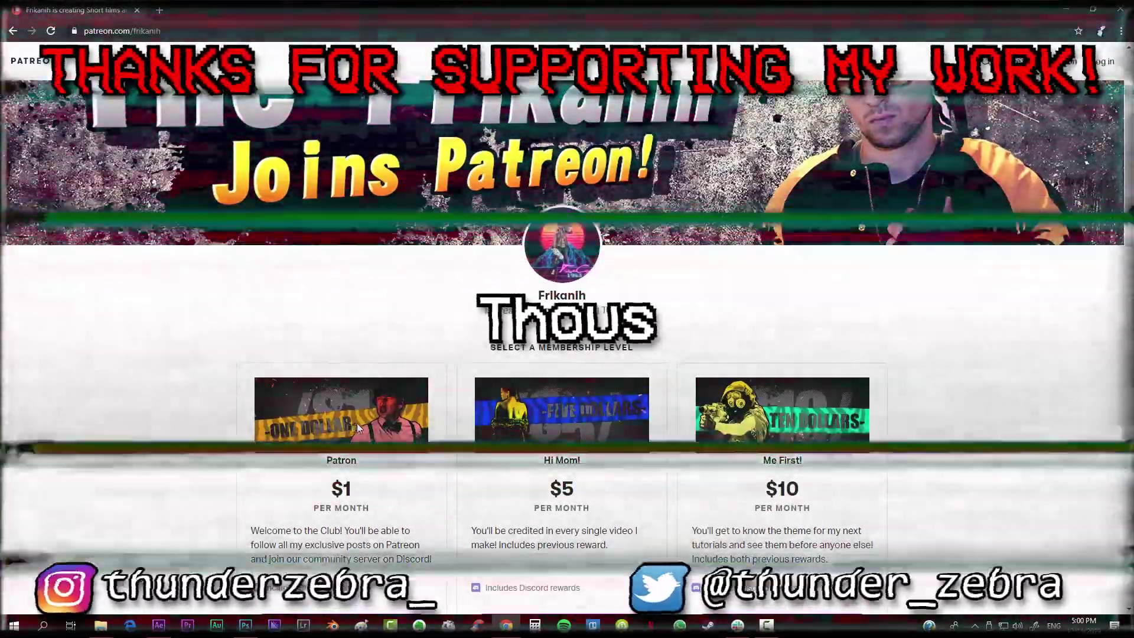
scroll(357, 422, up, 2)
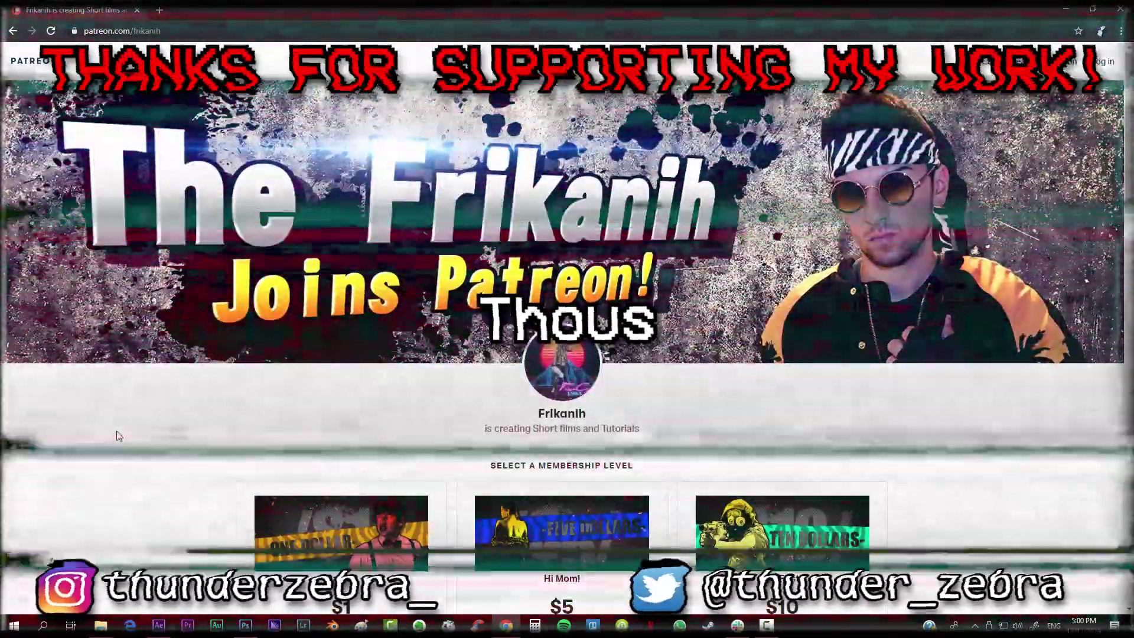